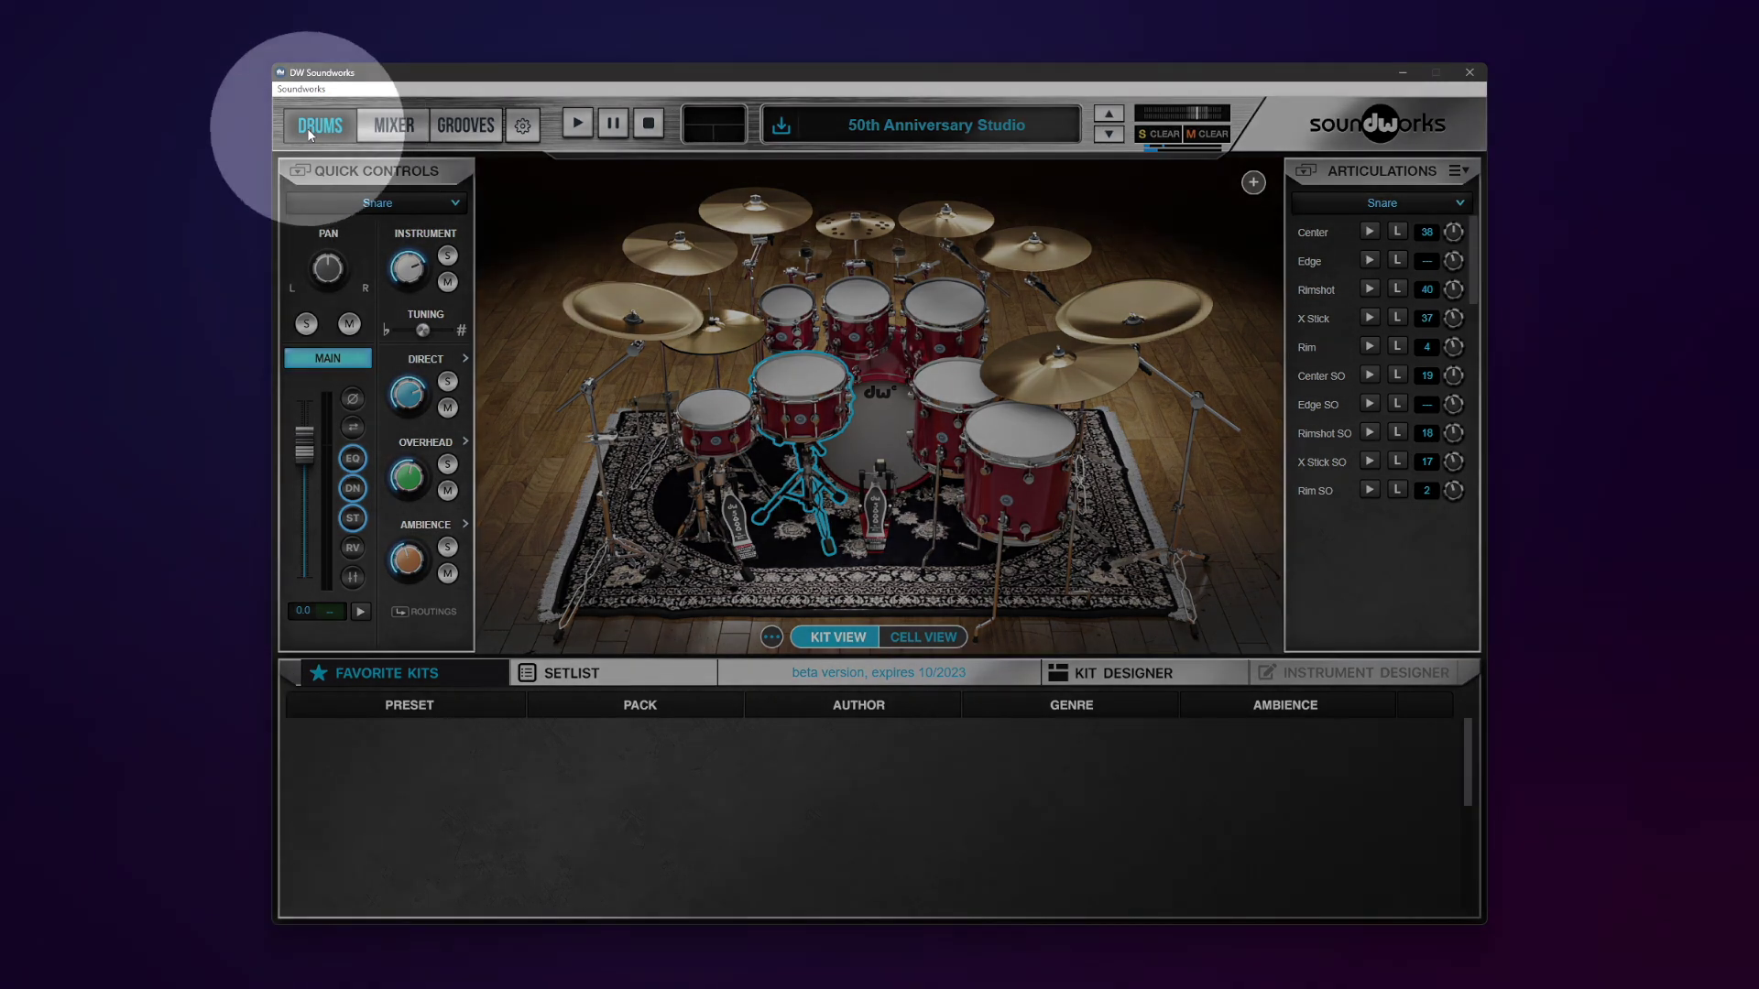
- Open the Articulations panel menu to reveal Advanced Mappings, Midi CC Settings and Playback Options
click(1461, 172)
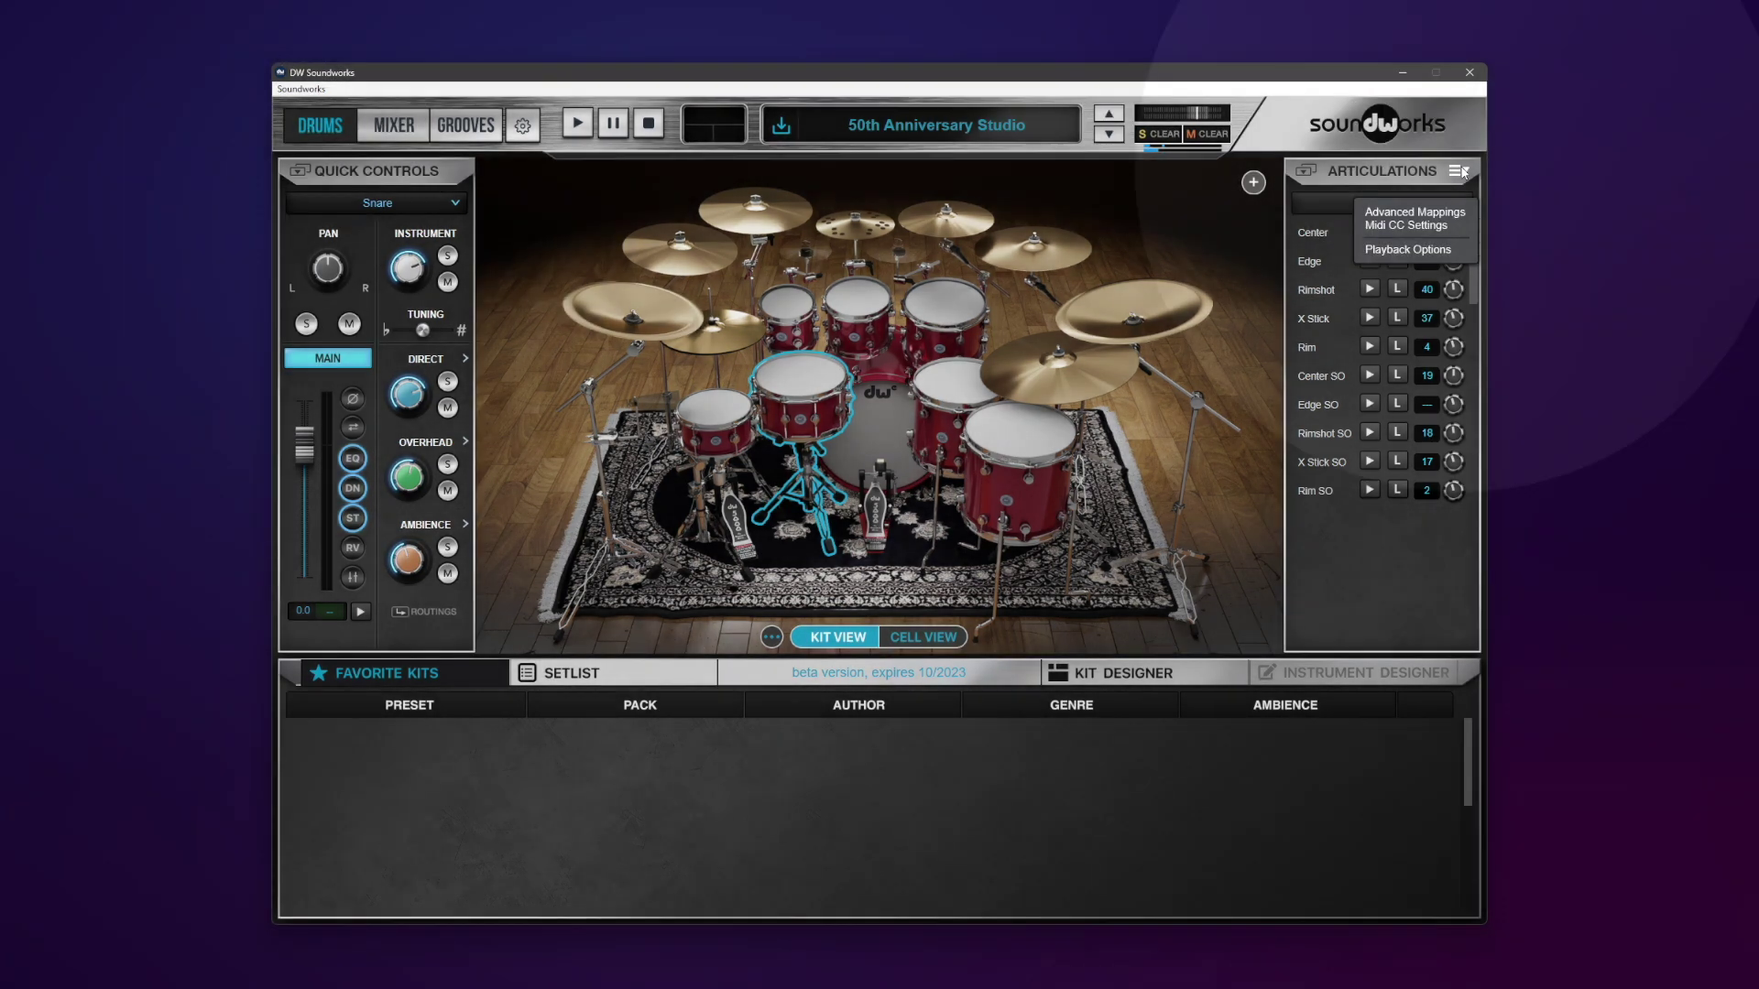
- Switch to Advanced Mappings, try Load Midi Map from the panel menu, cancel the file dialog, and close the menu
click(1399, 212)
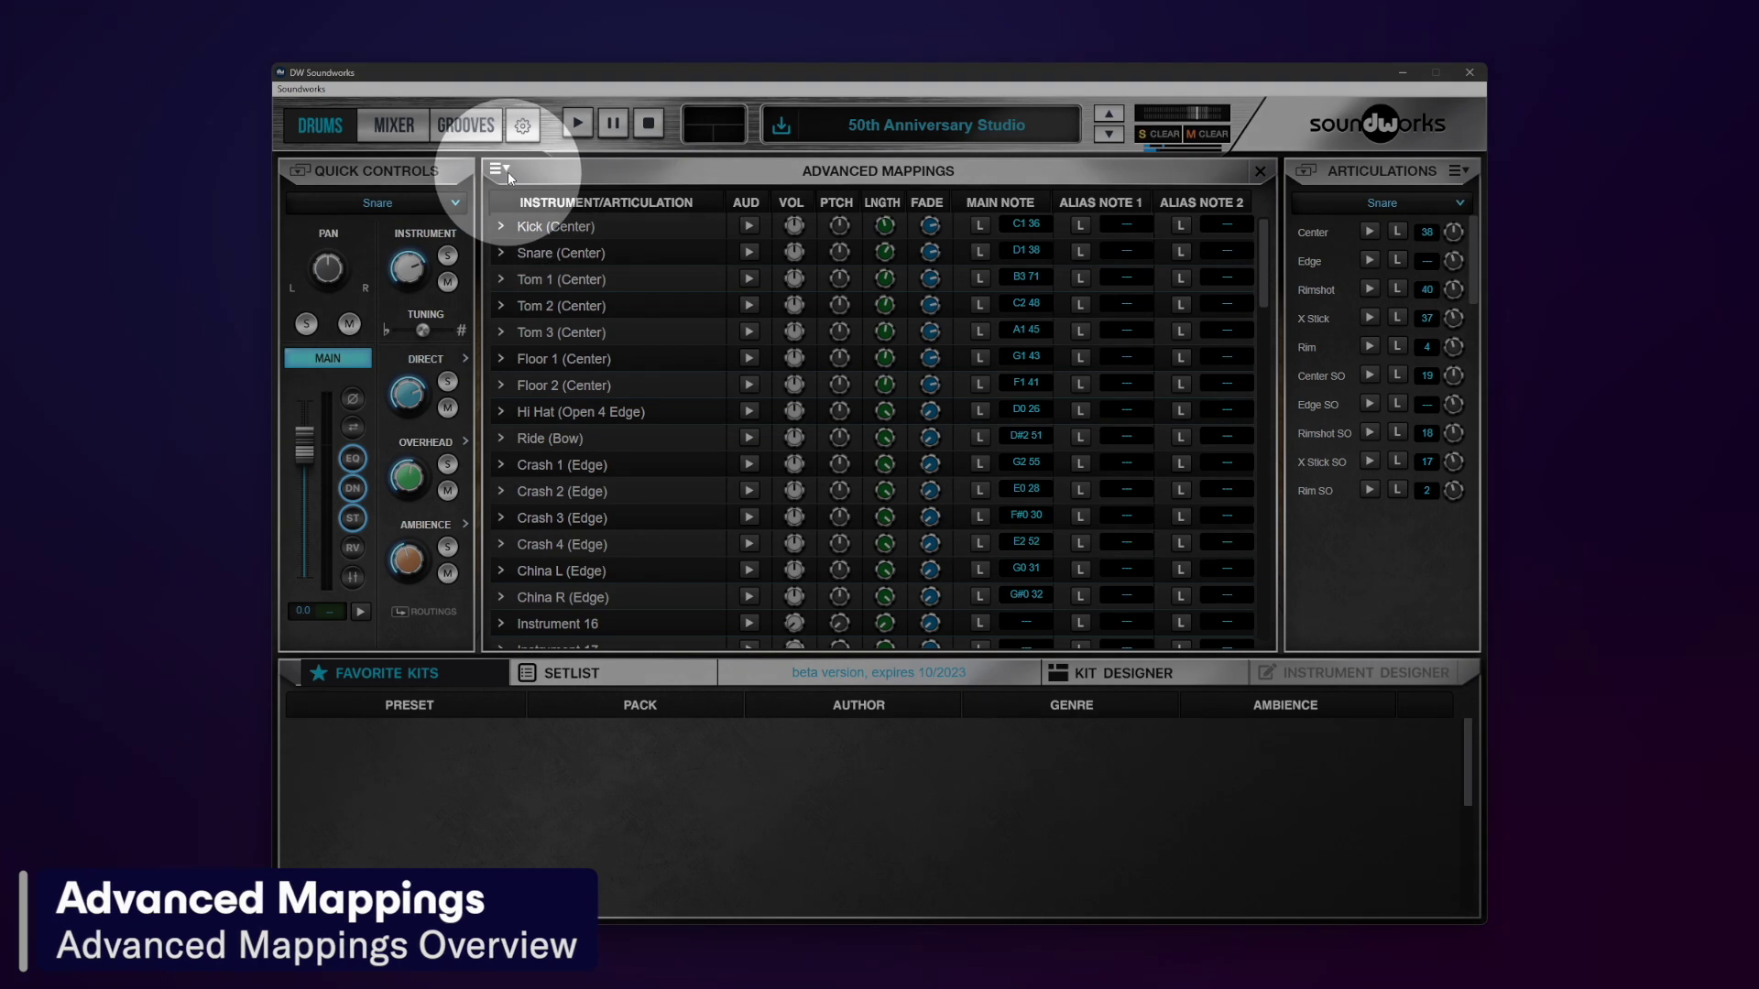
click(507, 171)
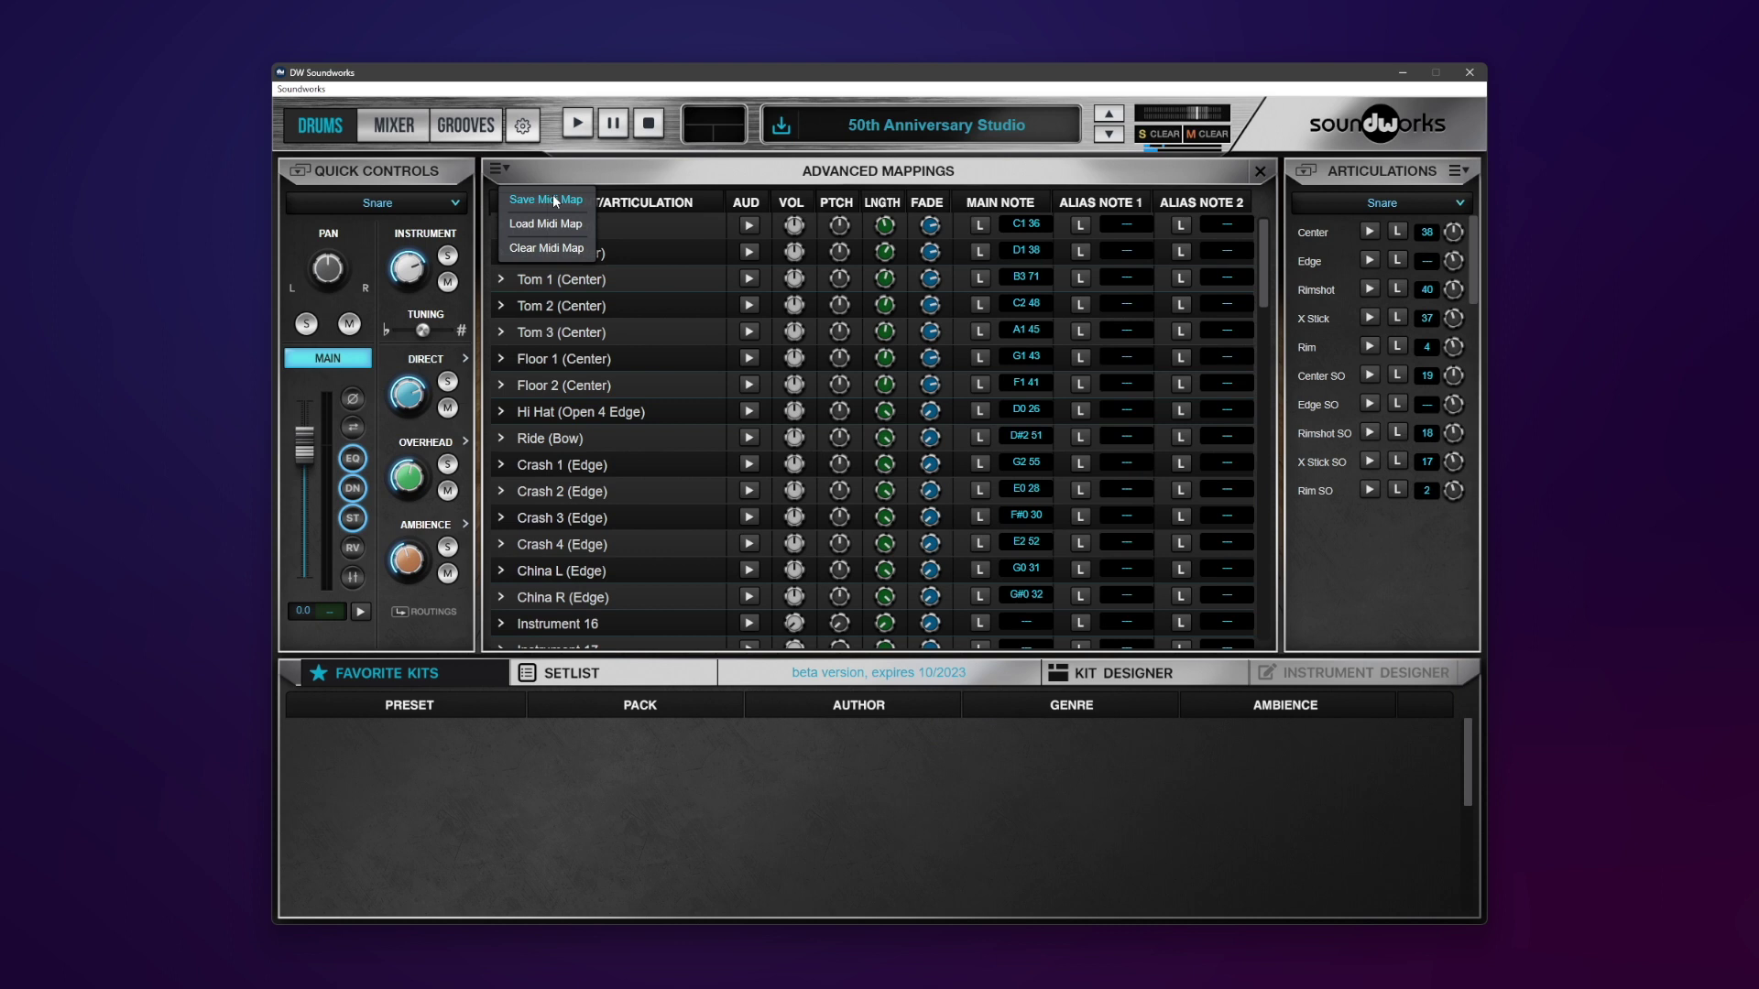
click(551, 227)
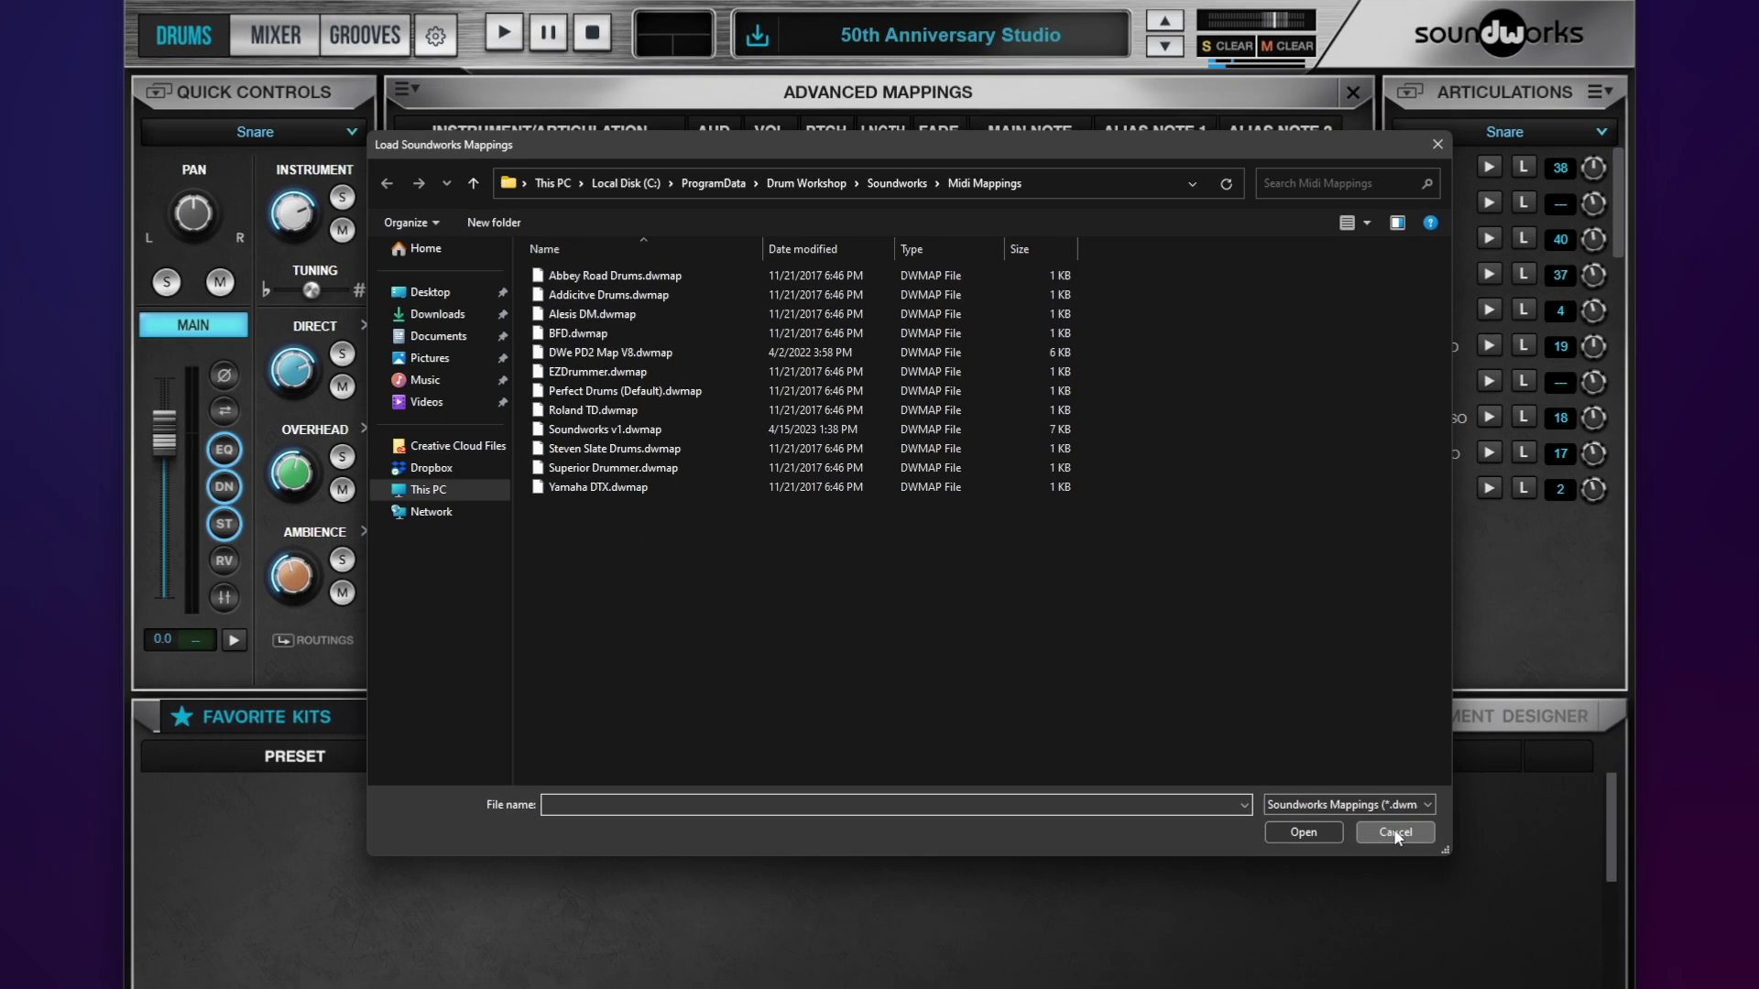
click(1417, 844)
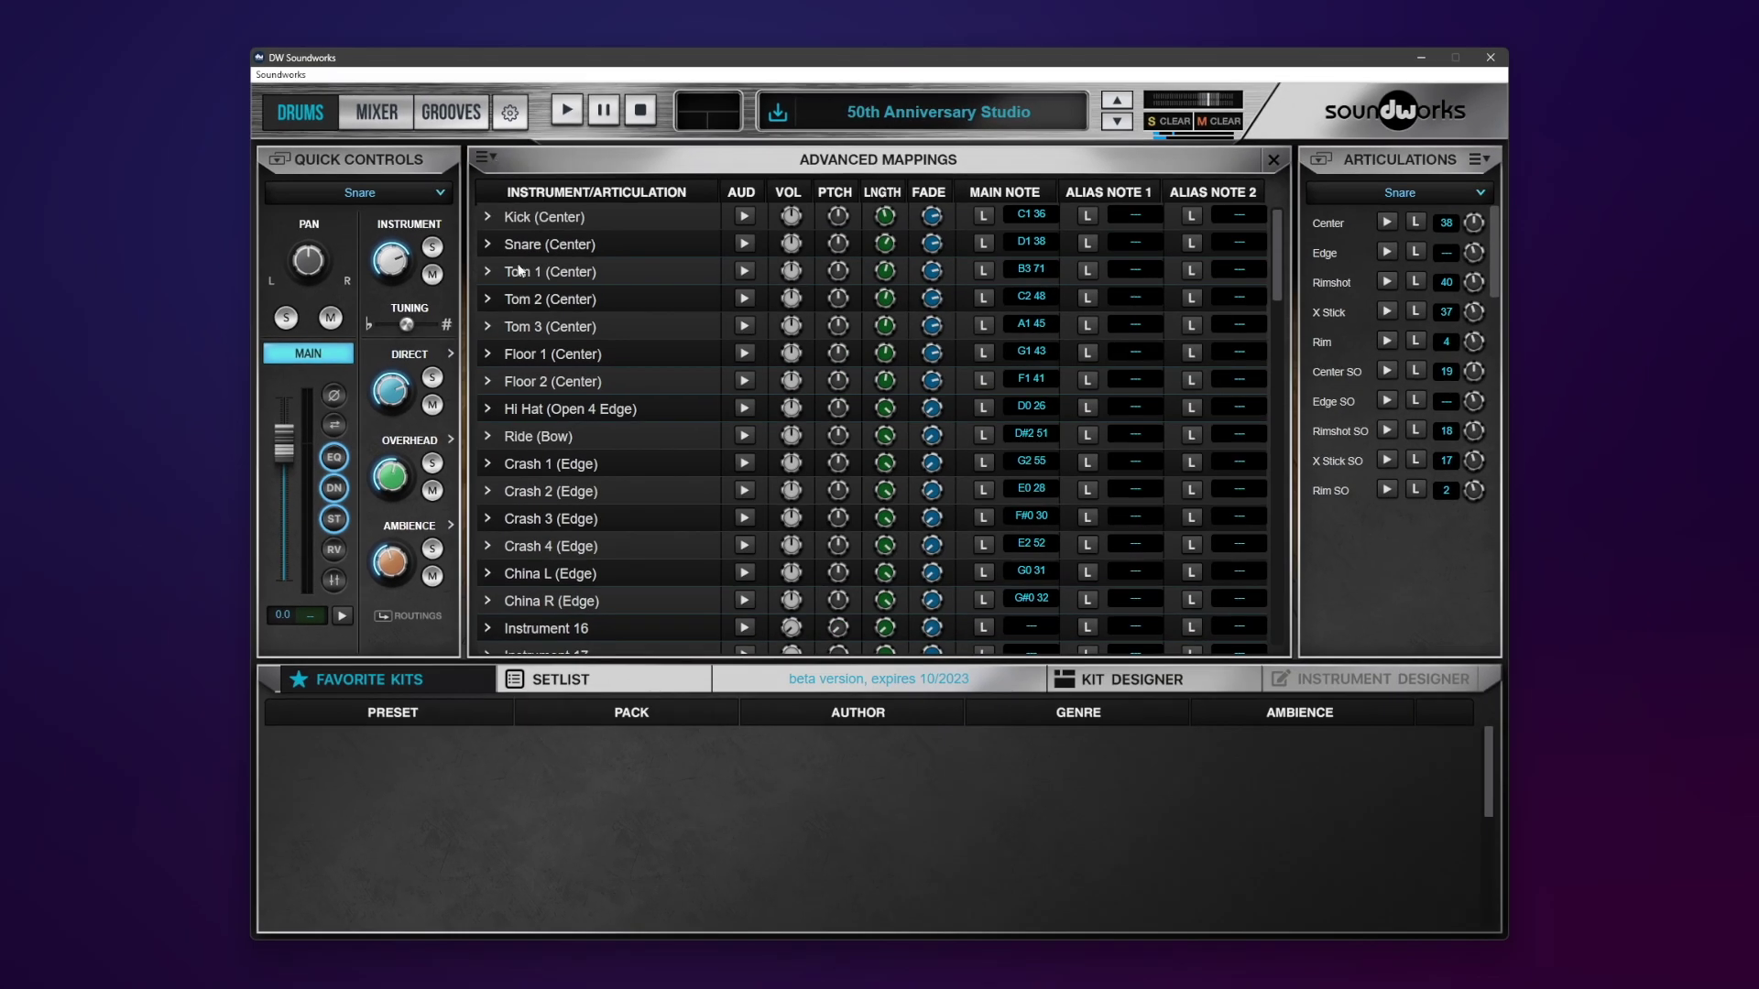
click(492, 162)
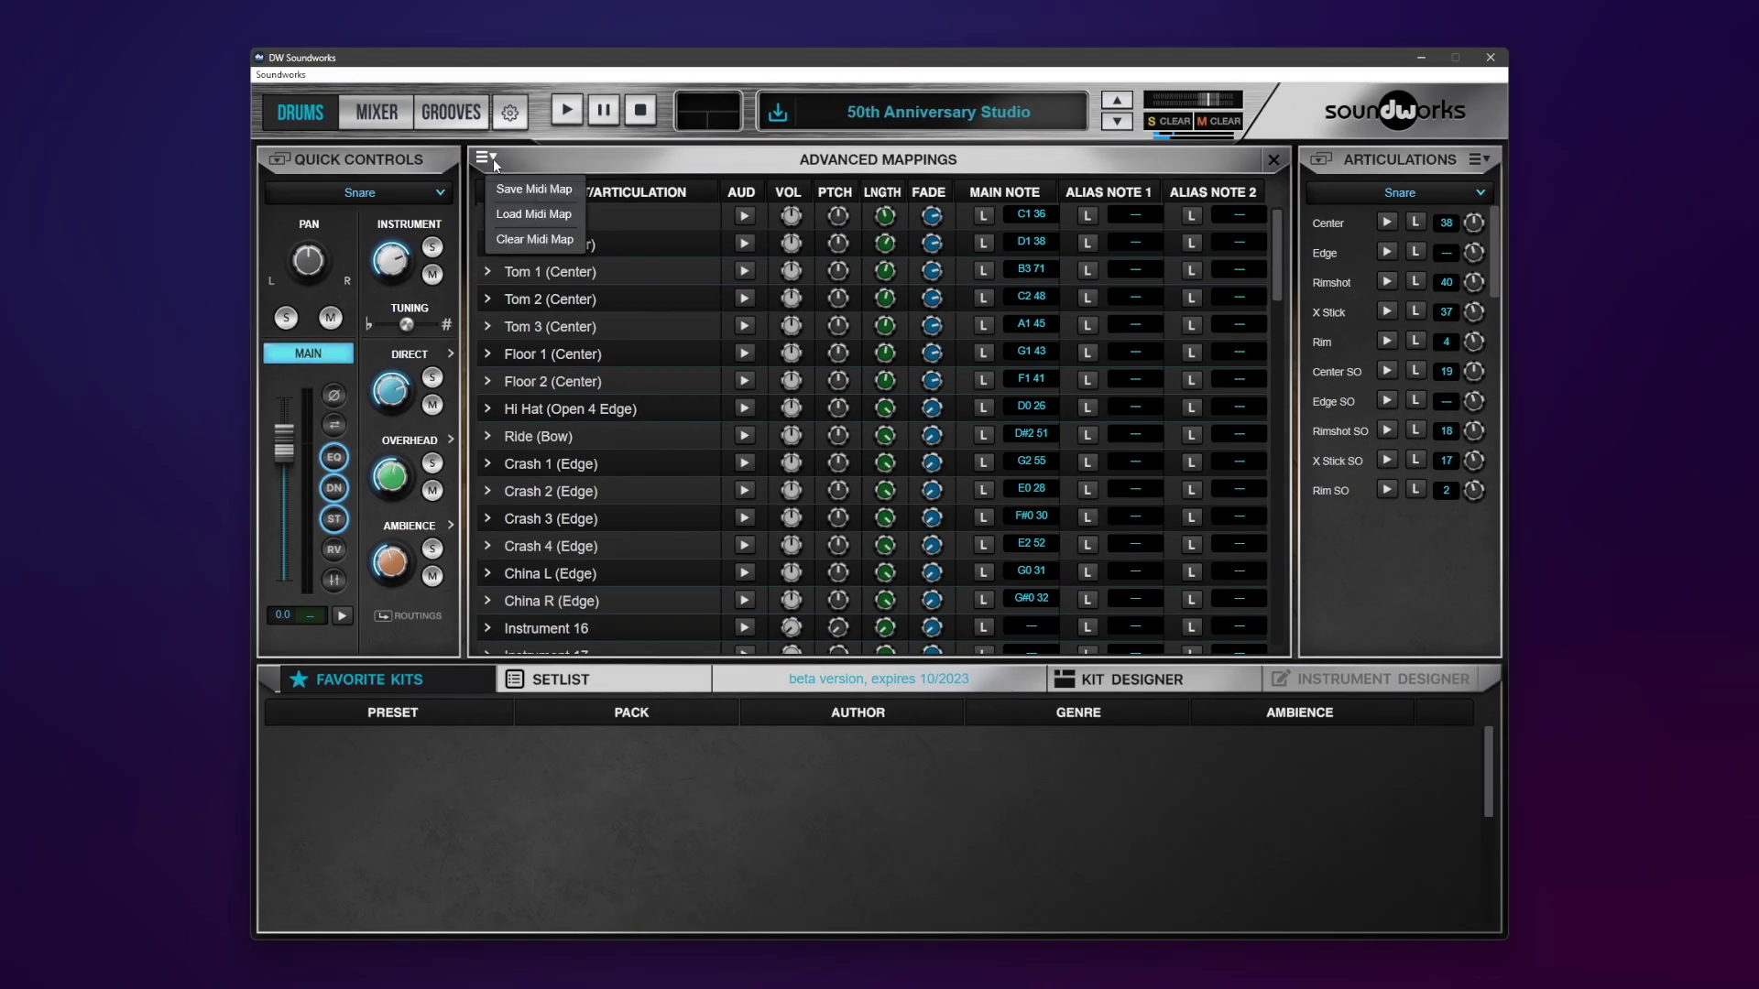
click(507, 239)
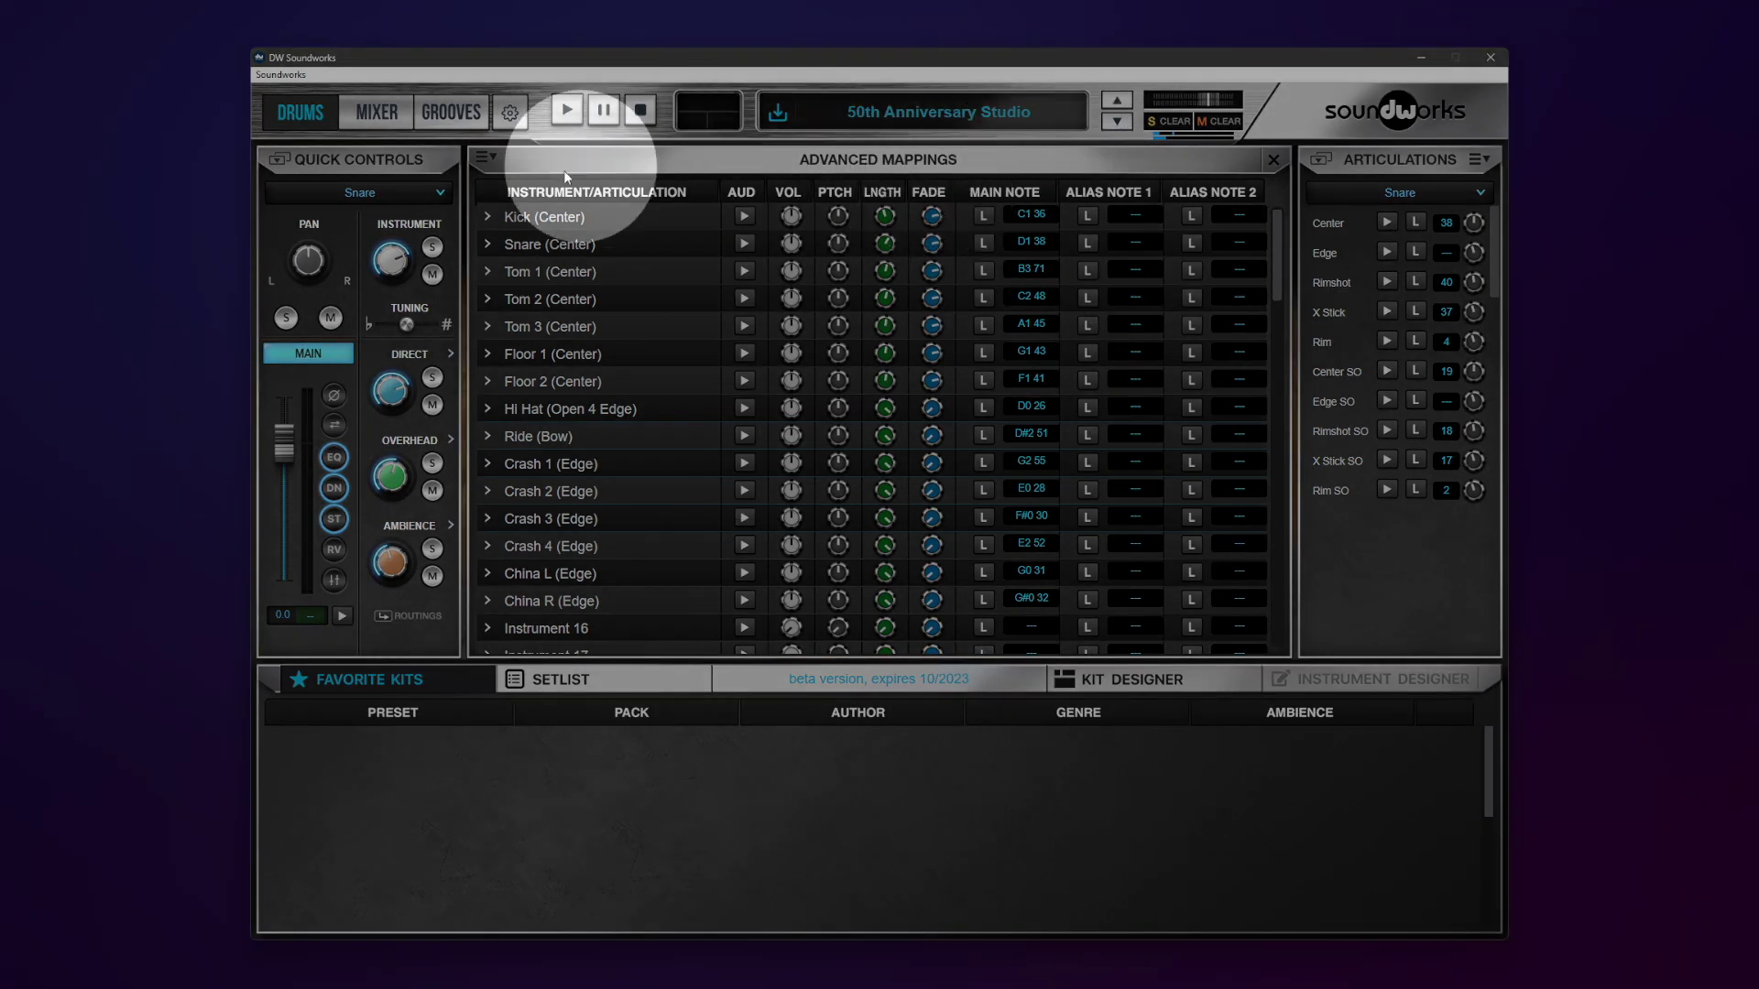
- Expand Snare (Center) to list Edge, Rimshot, X Stick, Rim and SO variants, then audition the snare
click(486, 245)
click(487, 245)
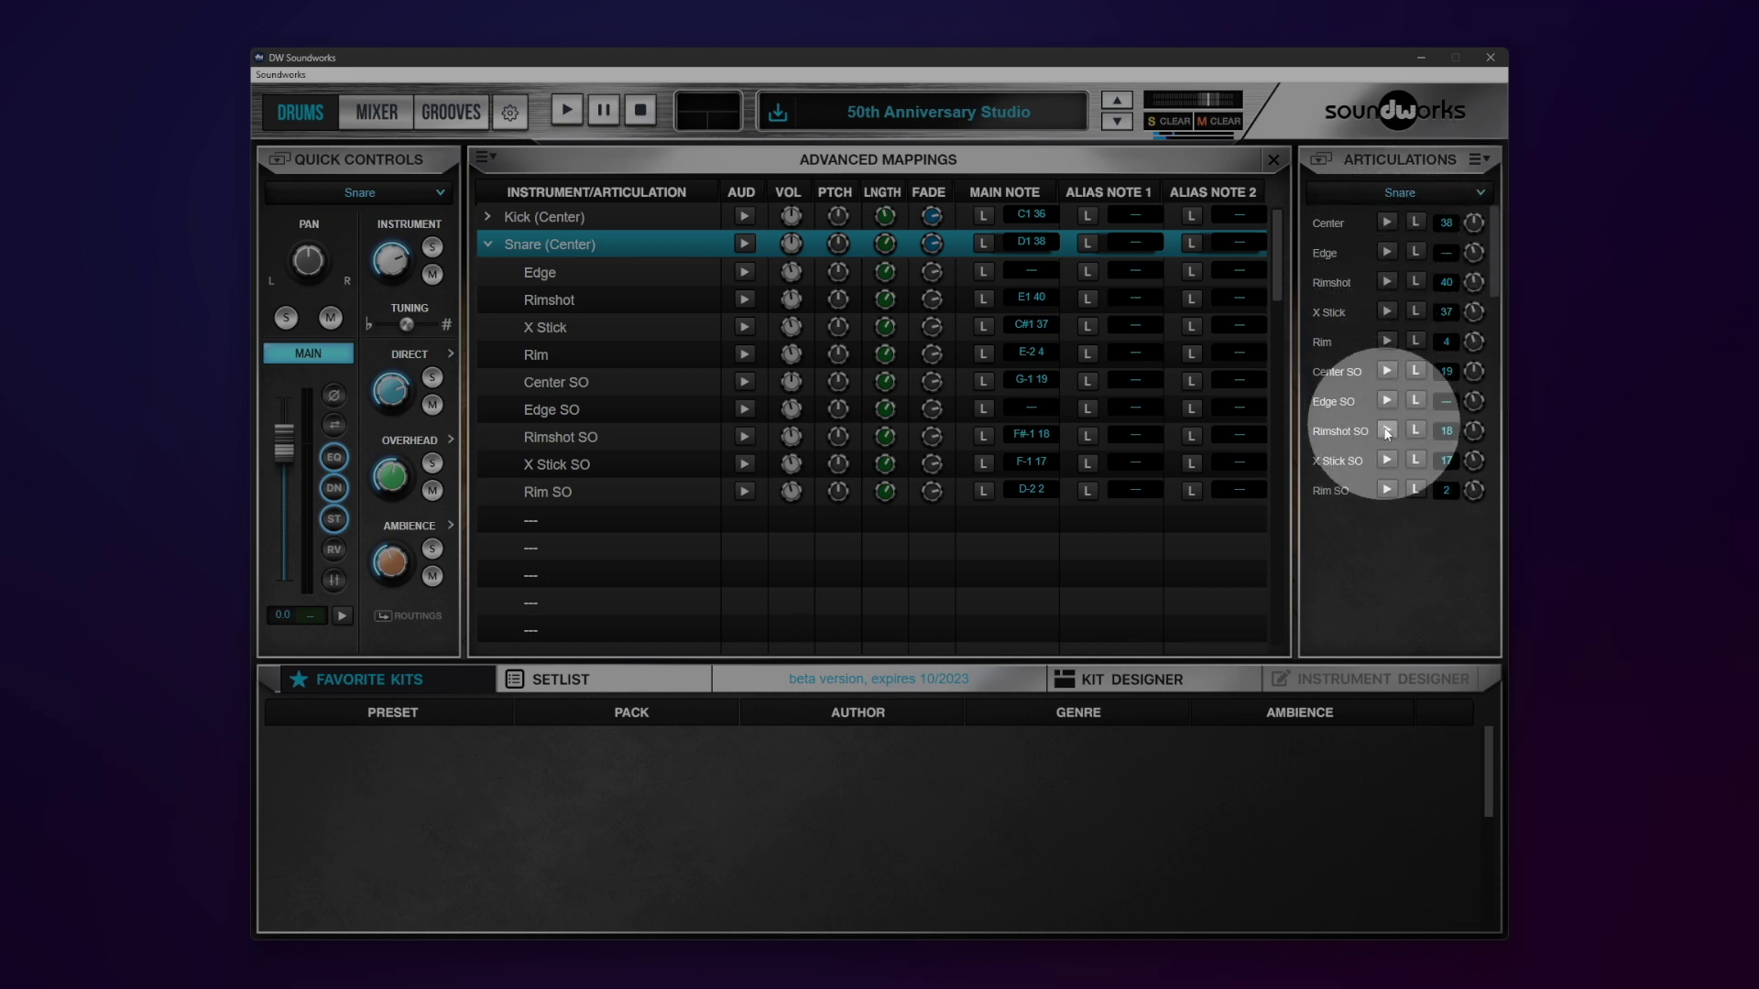
mouse_move(1484, 499)
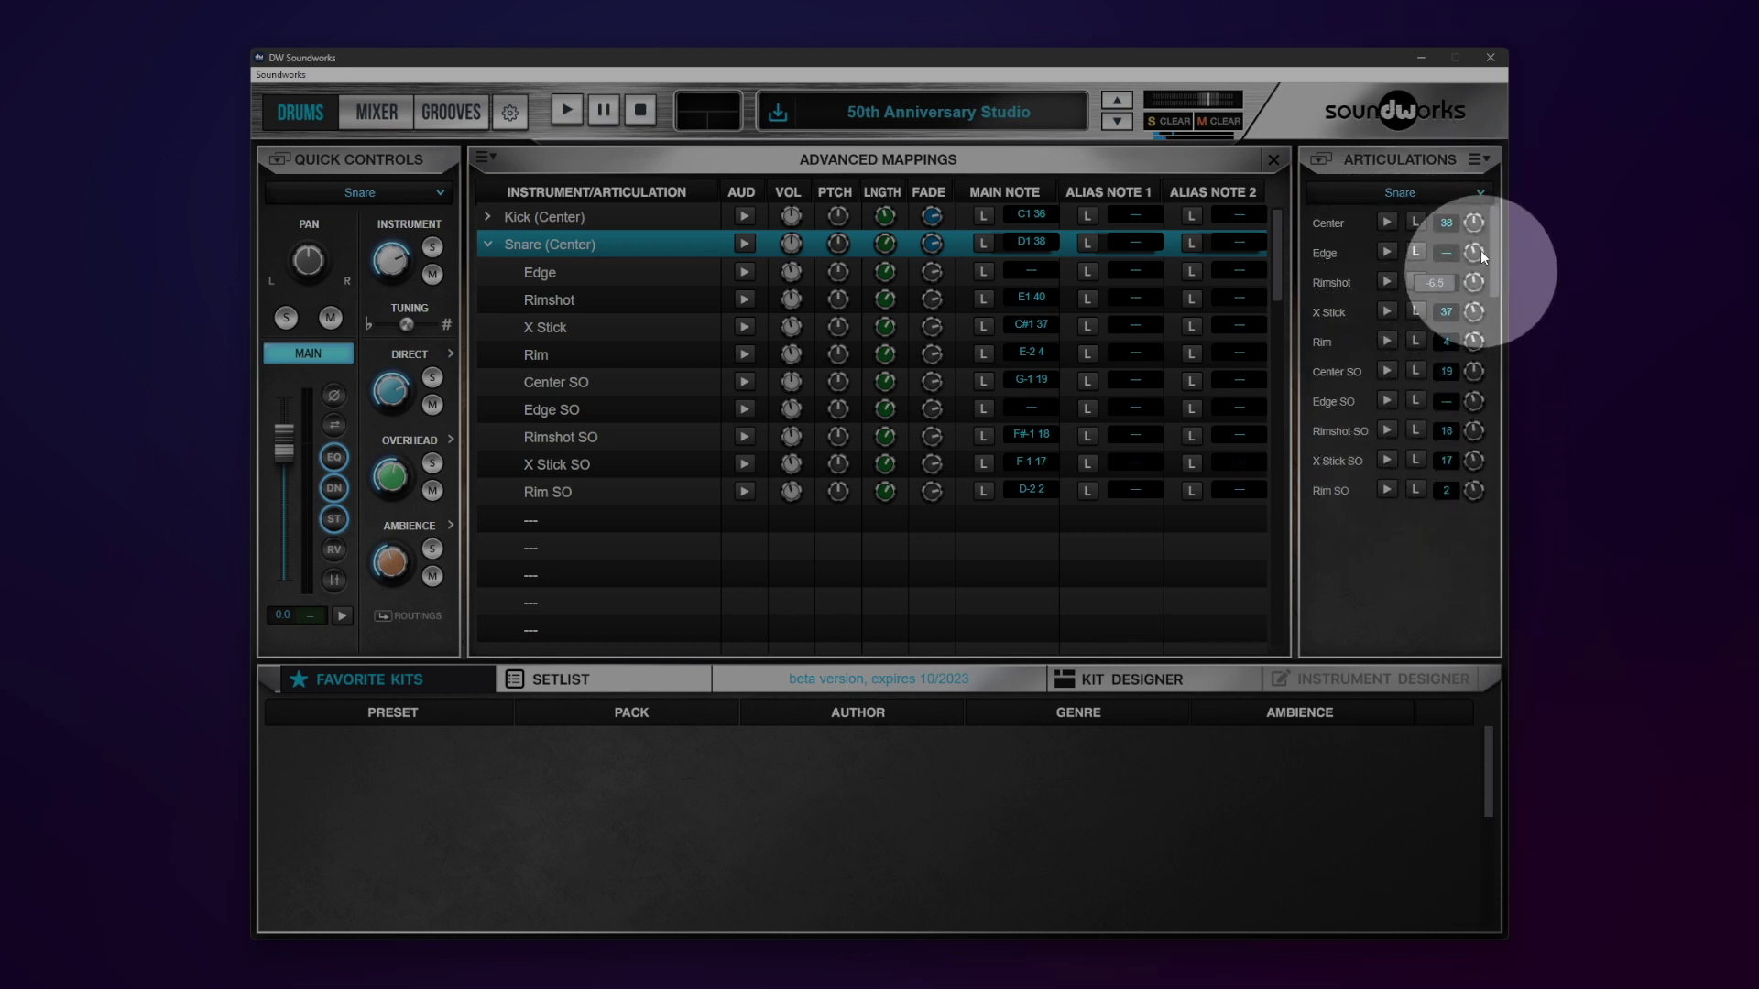
mouse_move(1476, 259)
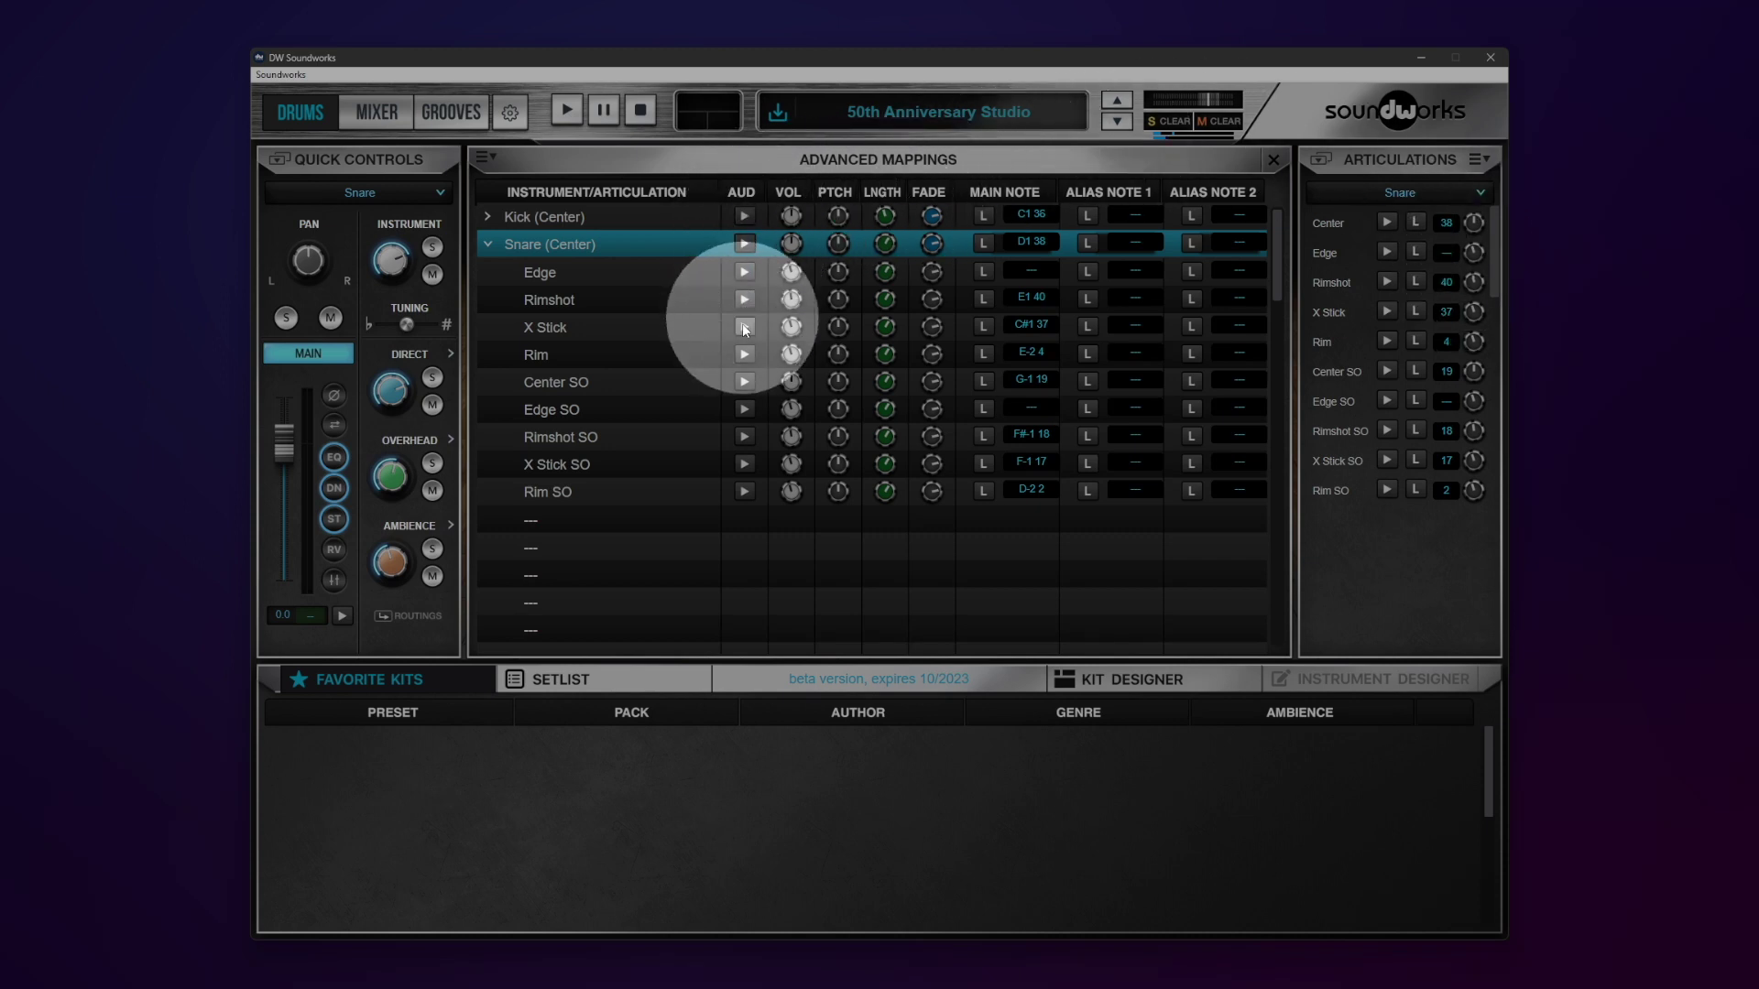
mouse_move(793, 476)
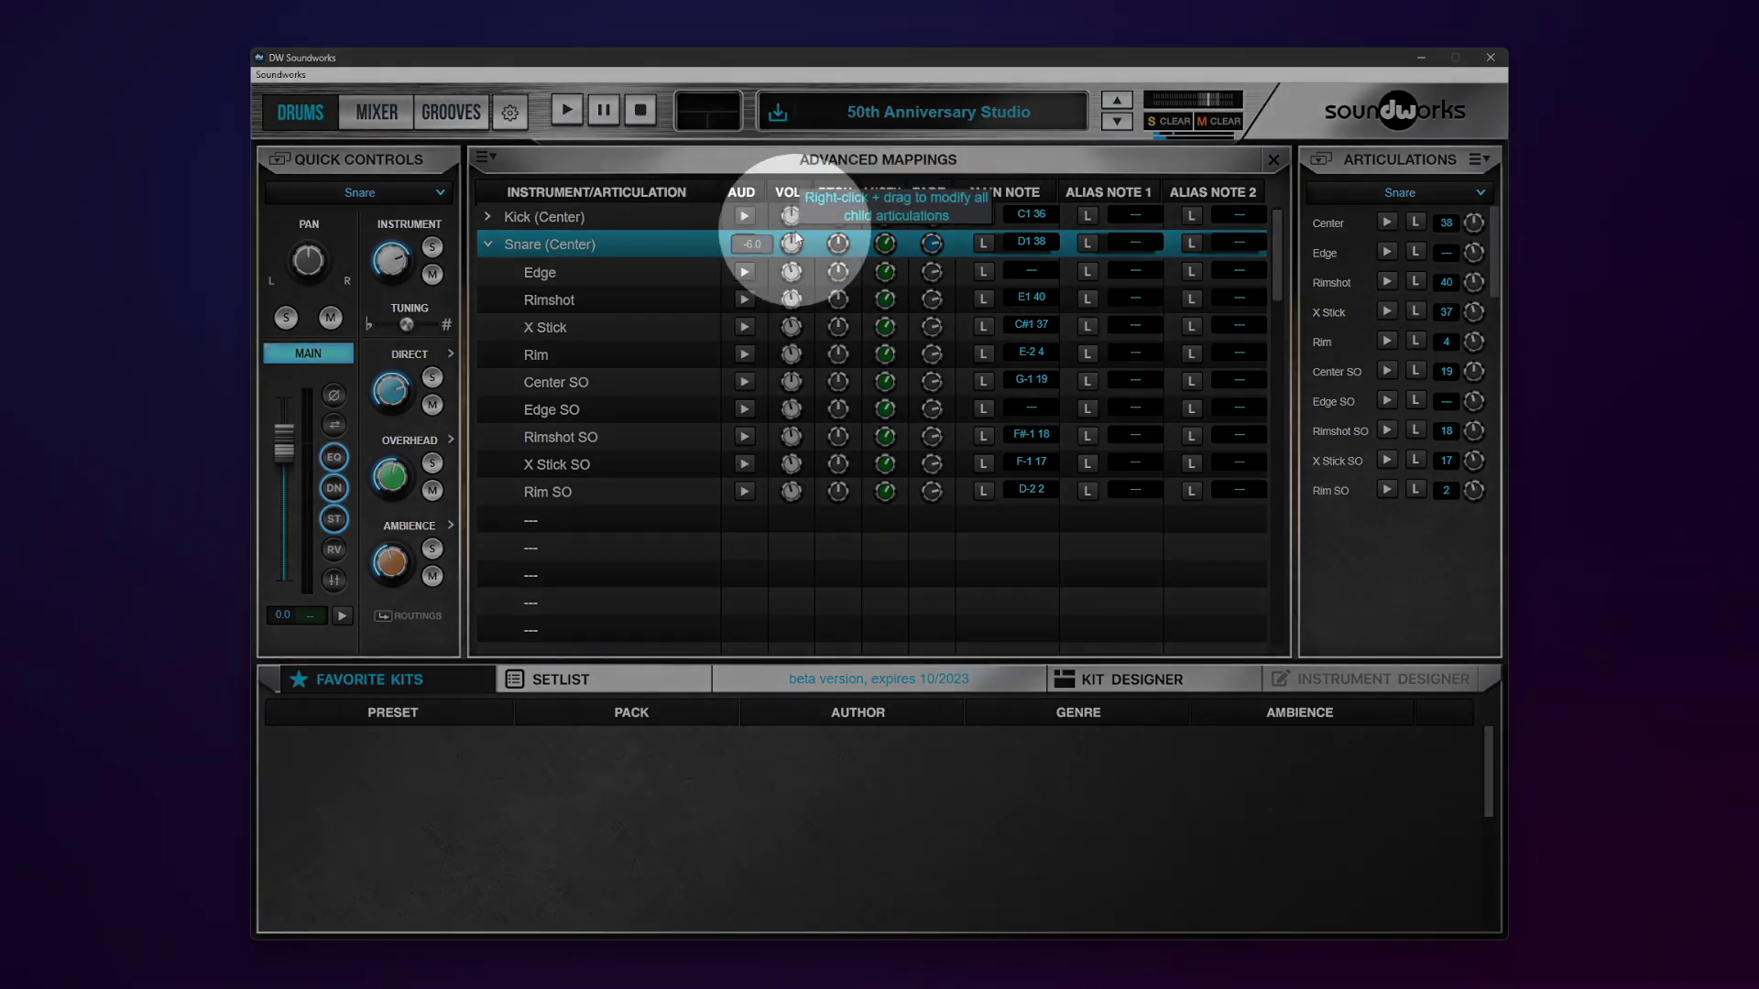
mouse_move(792, 274)
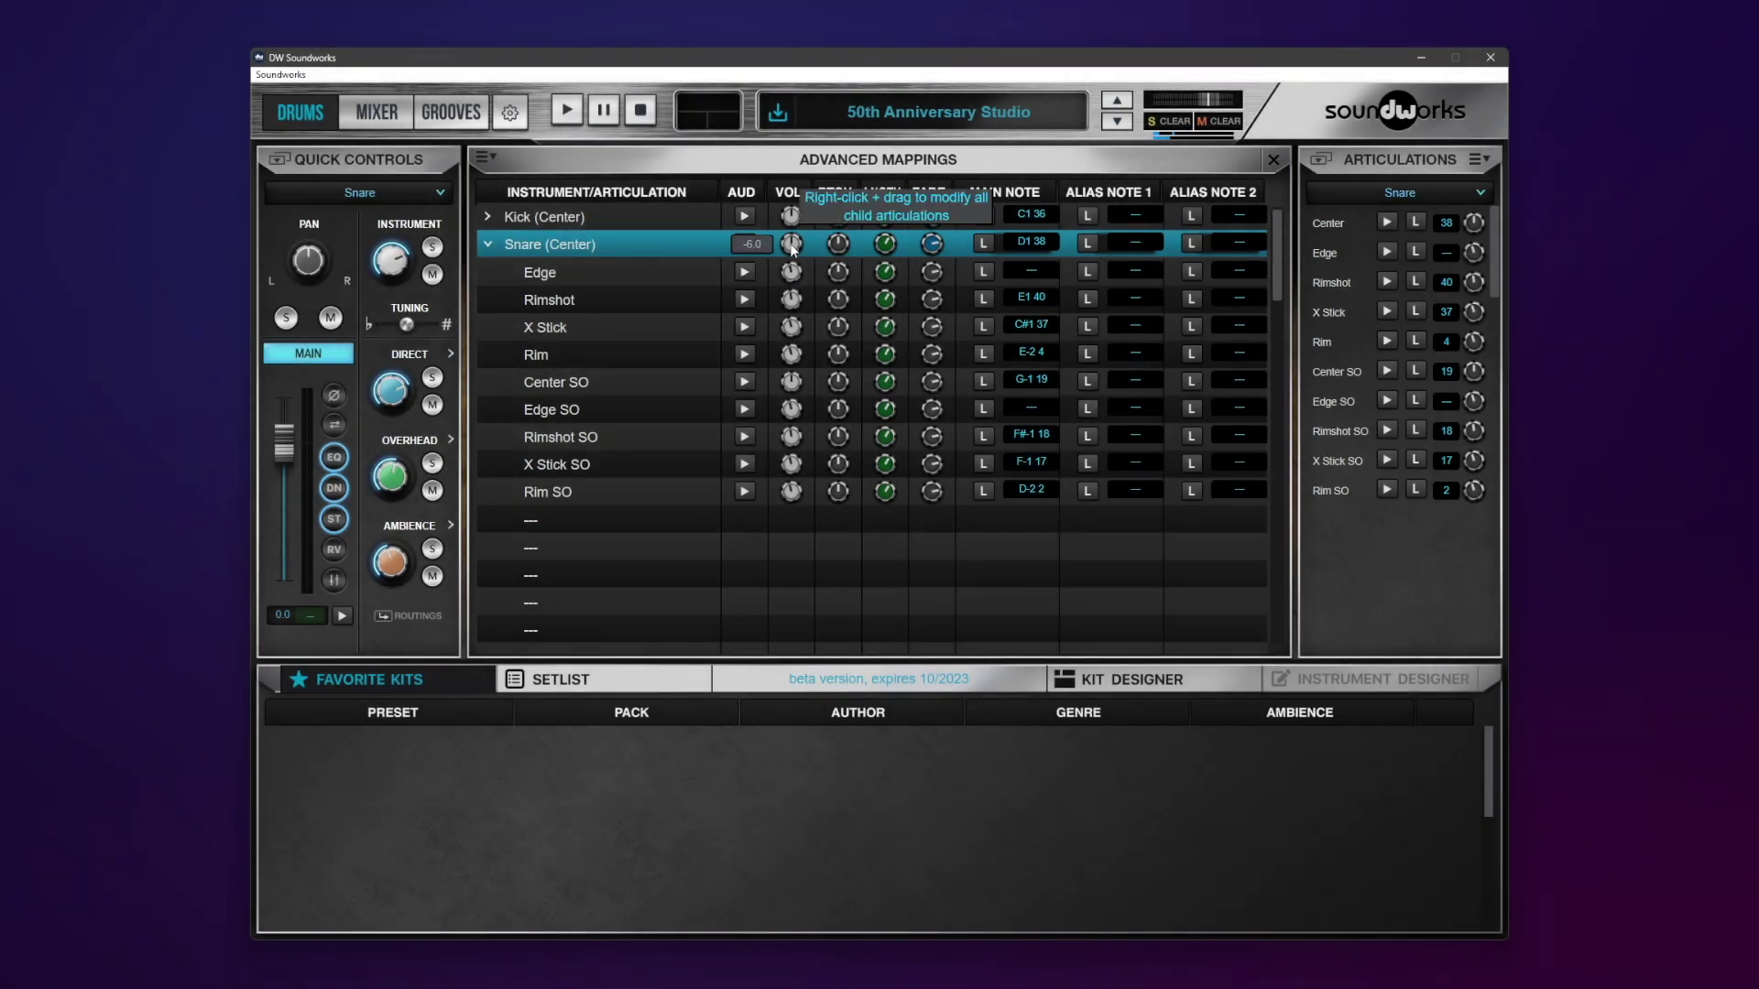
mouse_move(839, 216)
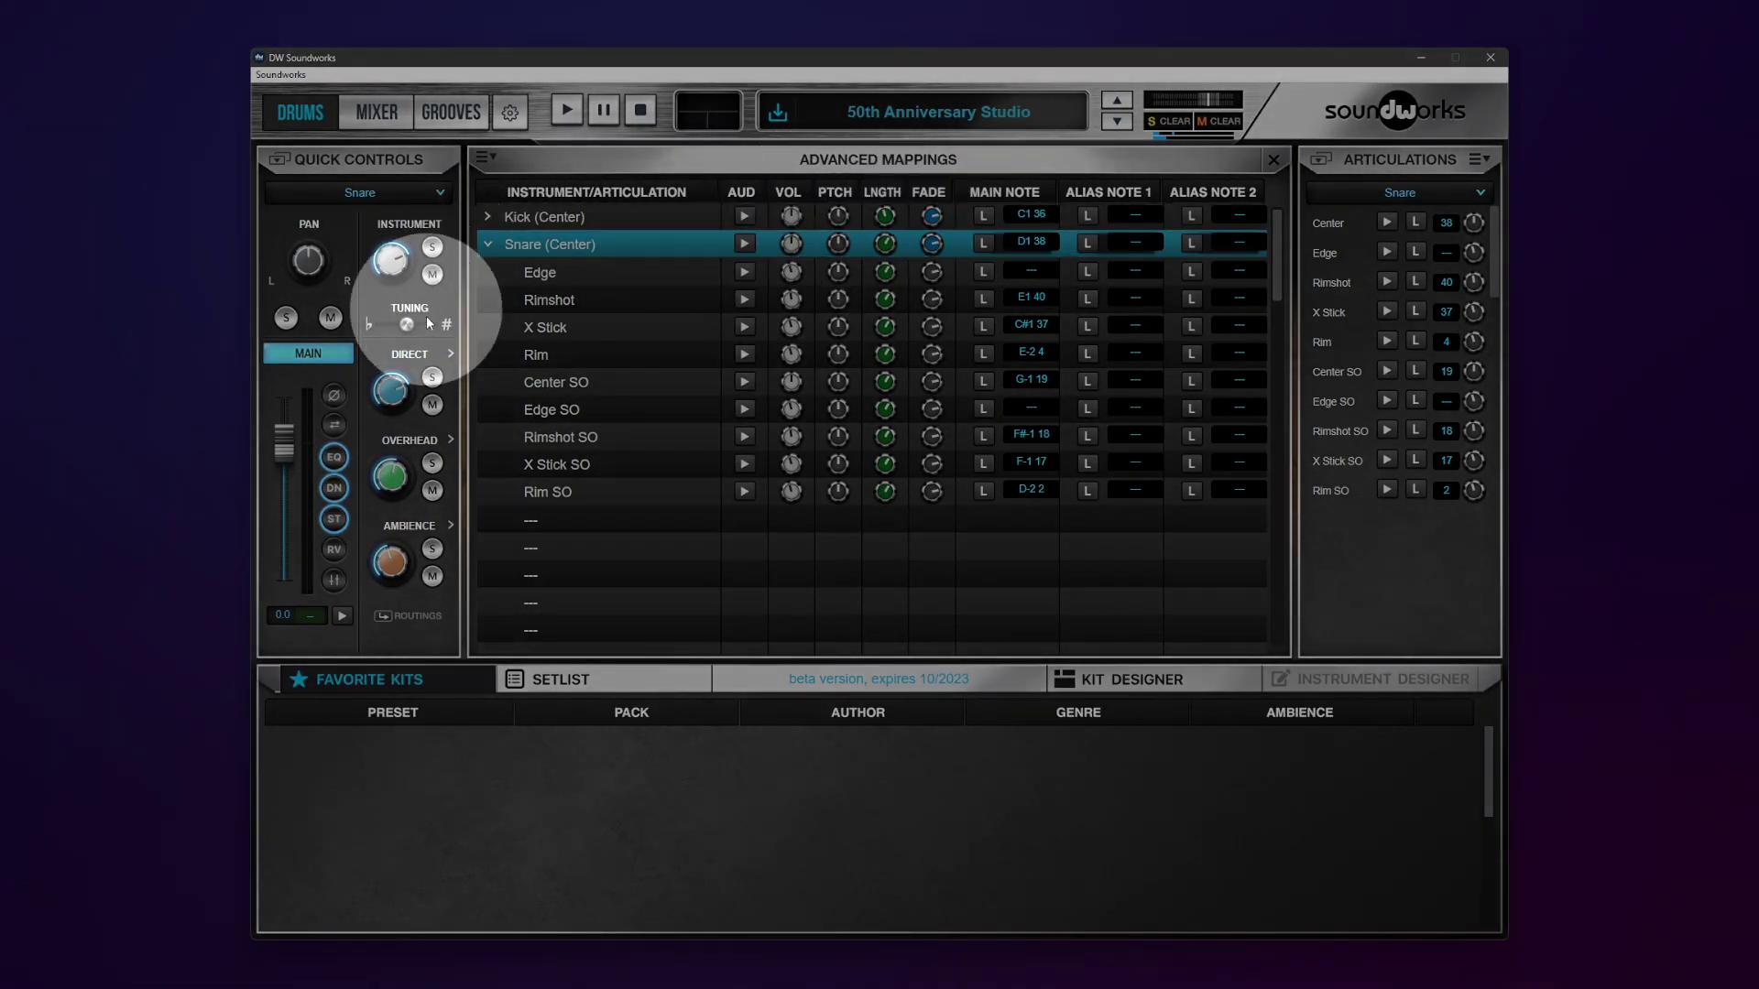
mouse_move(407, 328)
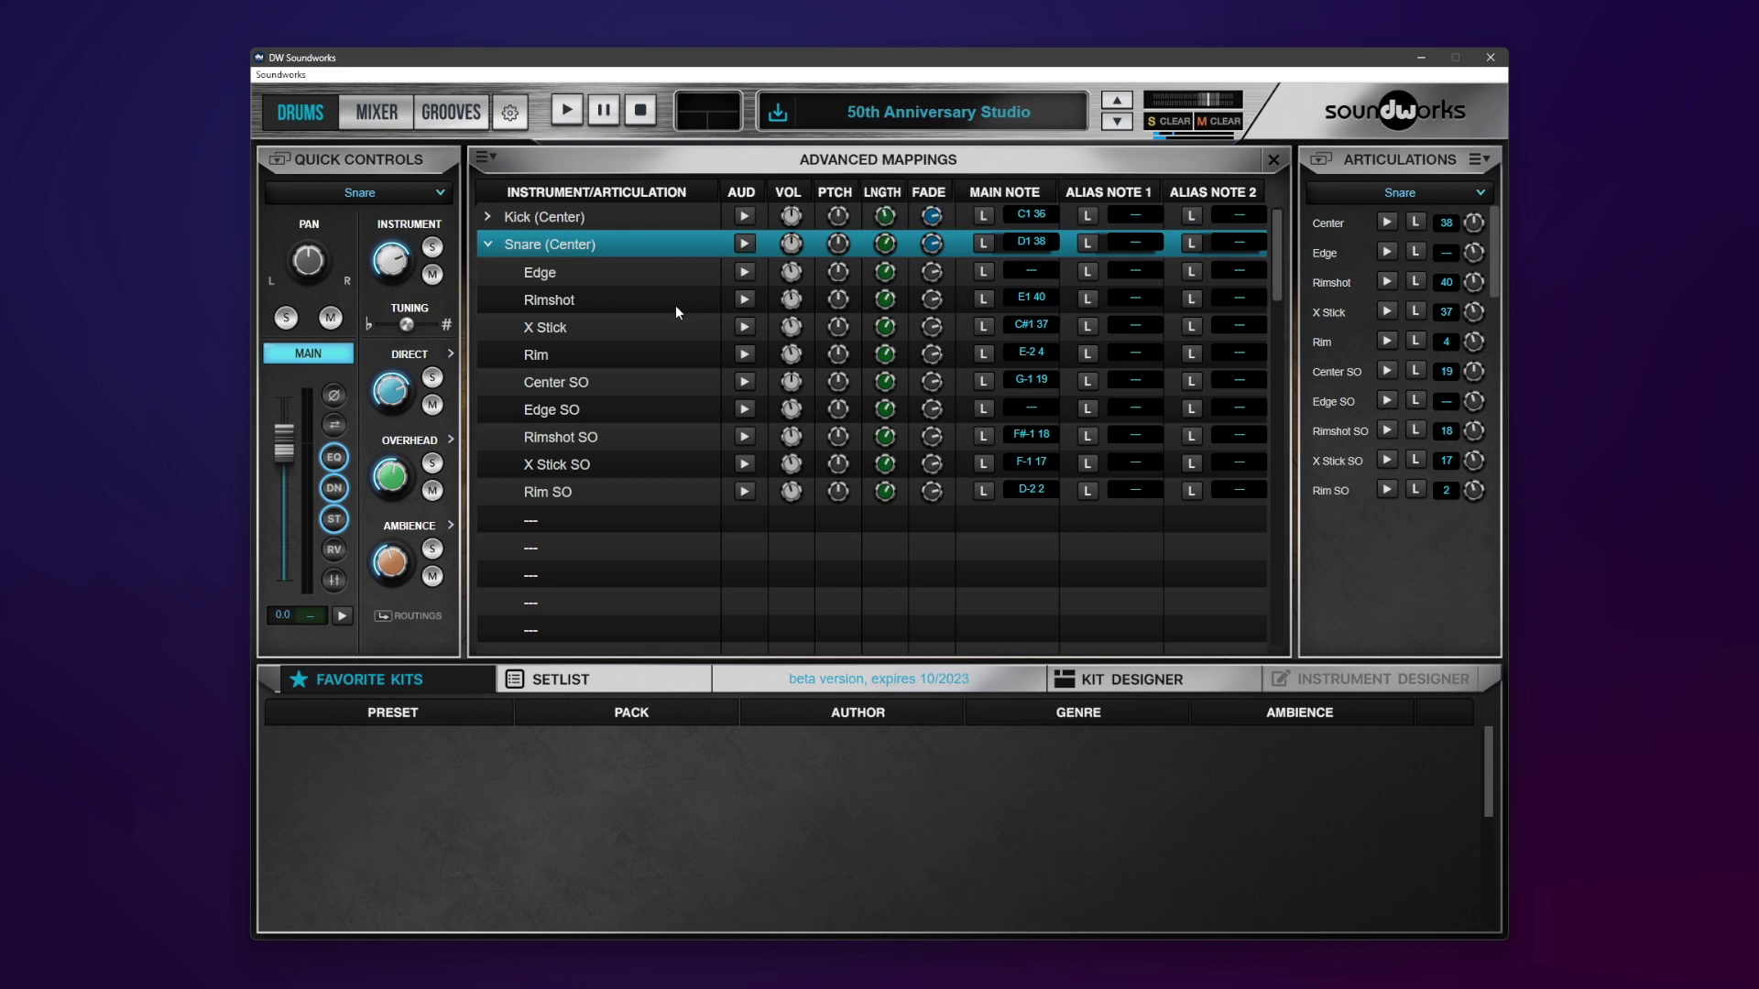
click(743, 245)
- Audition the snare, lower Snare (Center) pitch to -1.52, and replay the retuned hit
click(743, 253)
click(747, 249)
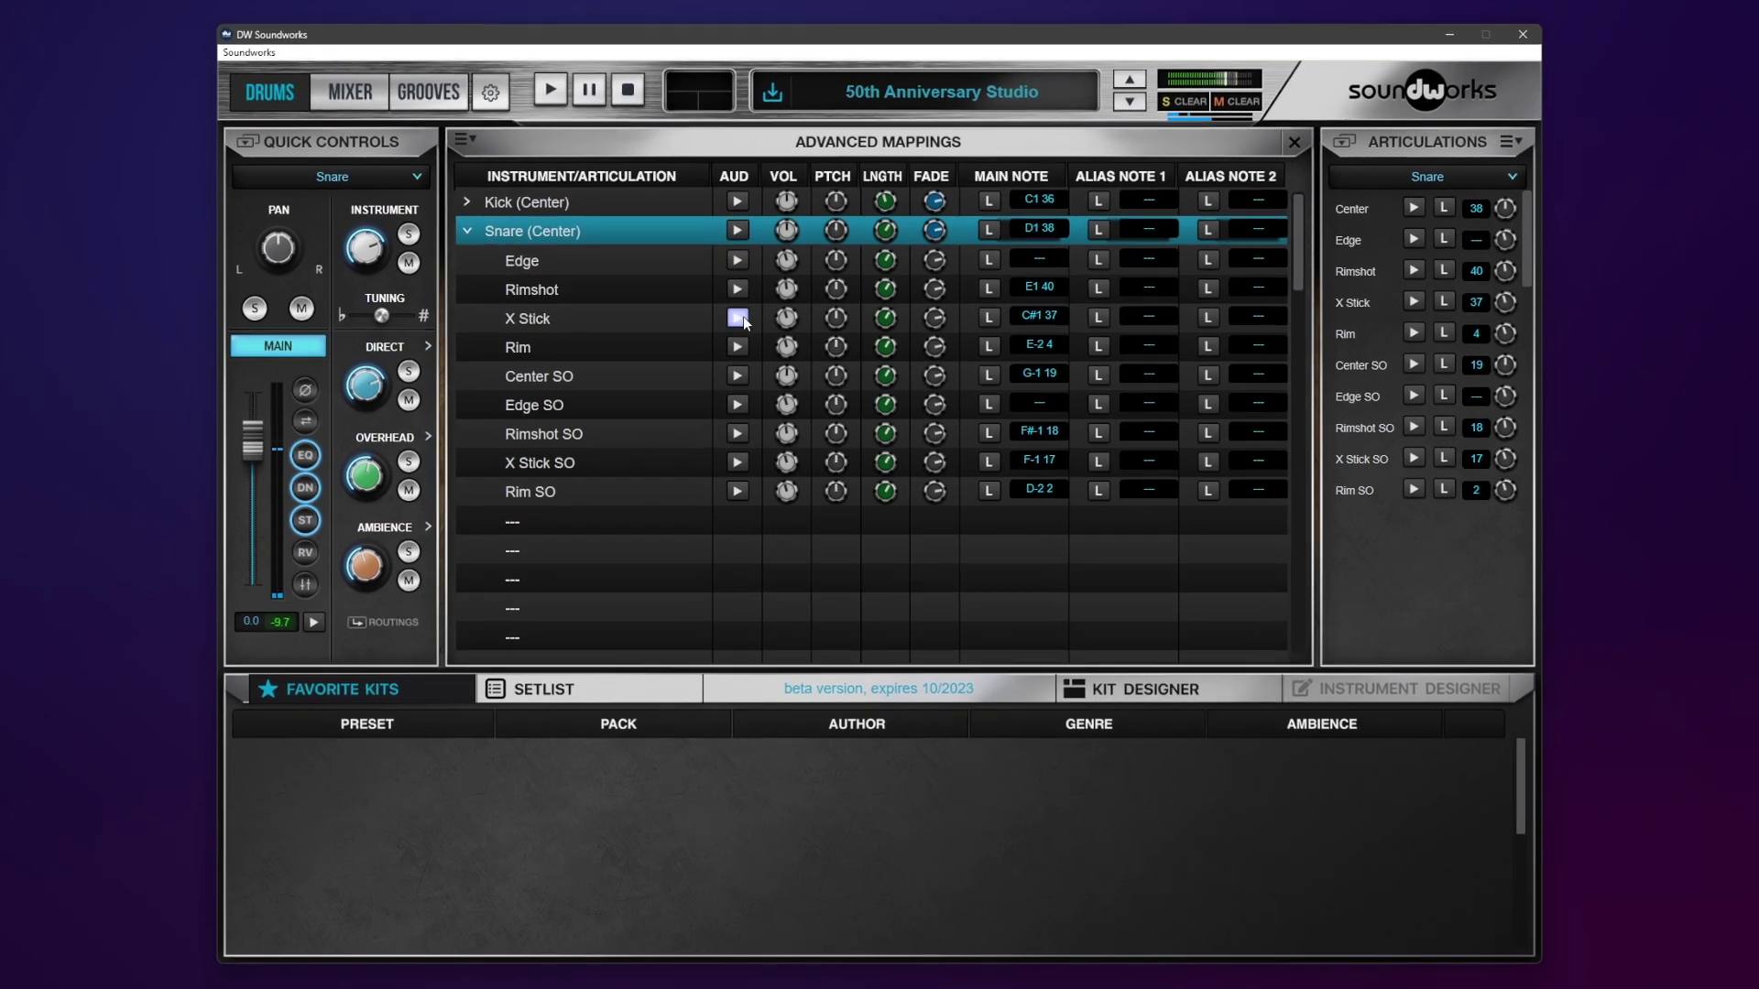
mouse_move(835, 230)
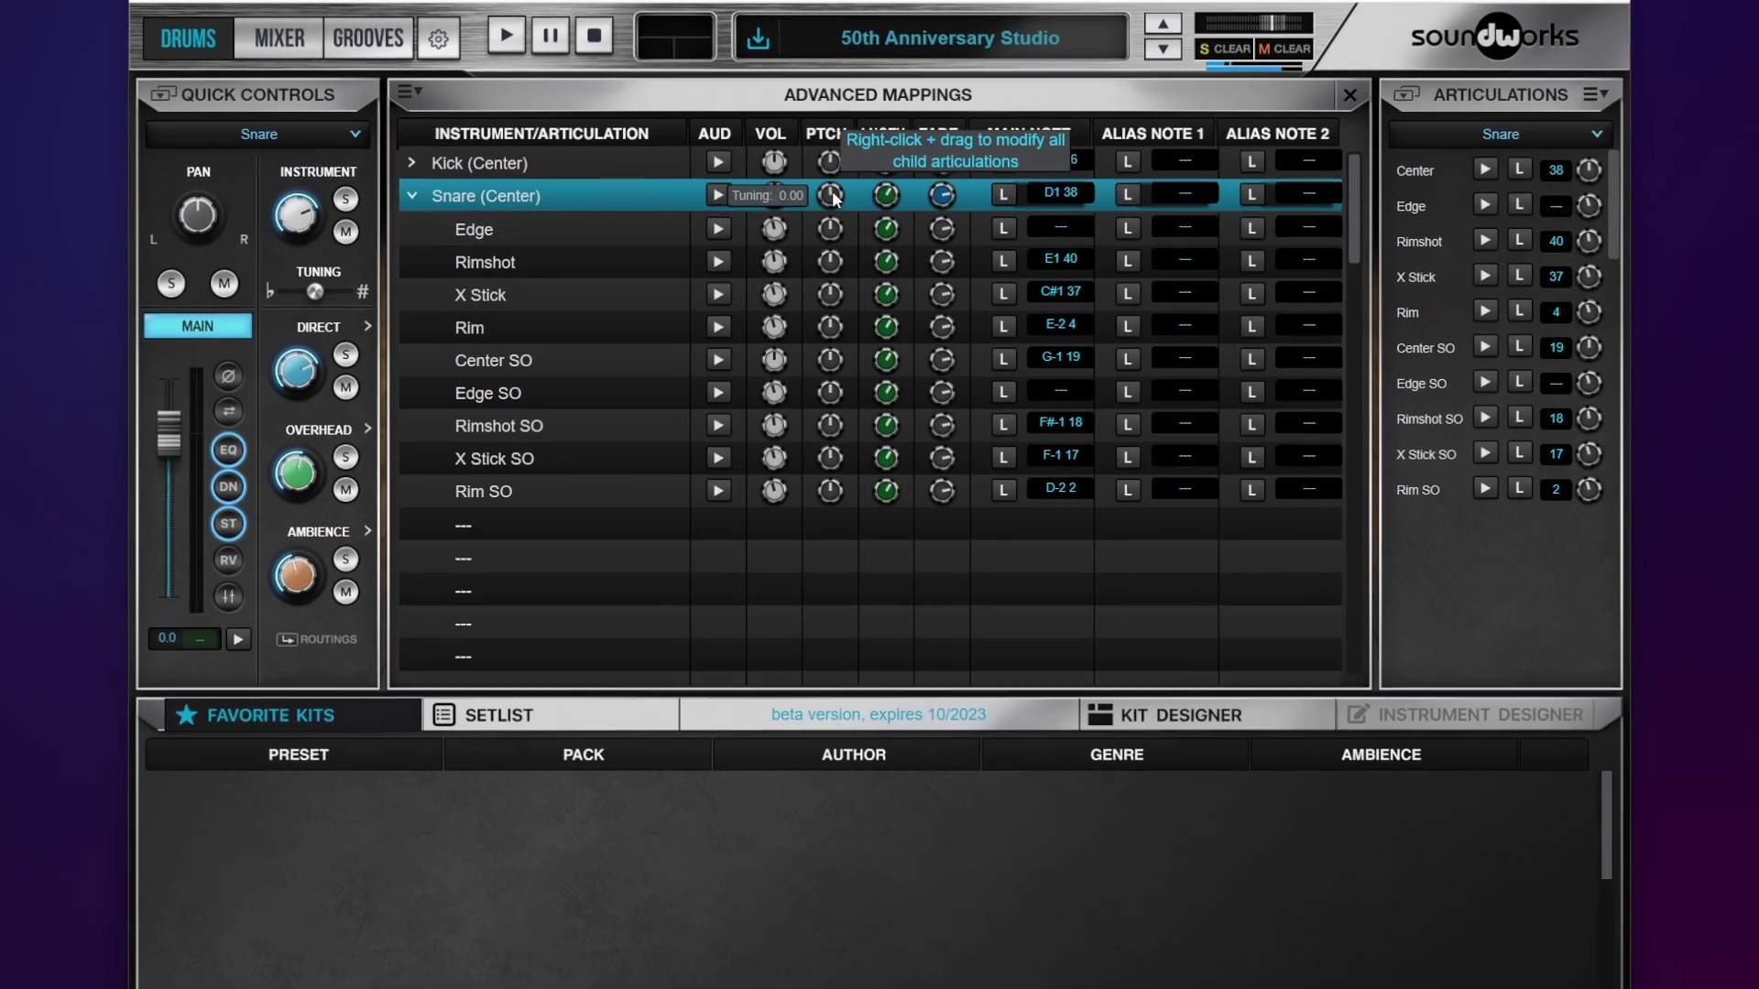
drag(835, 200, 781, 206)
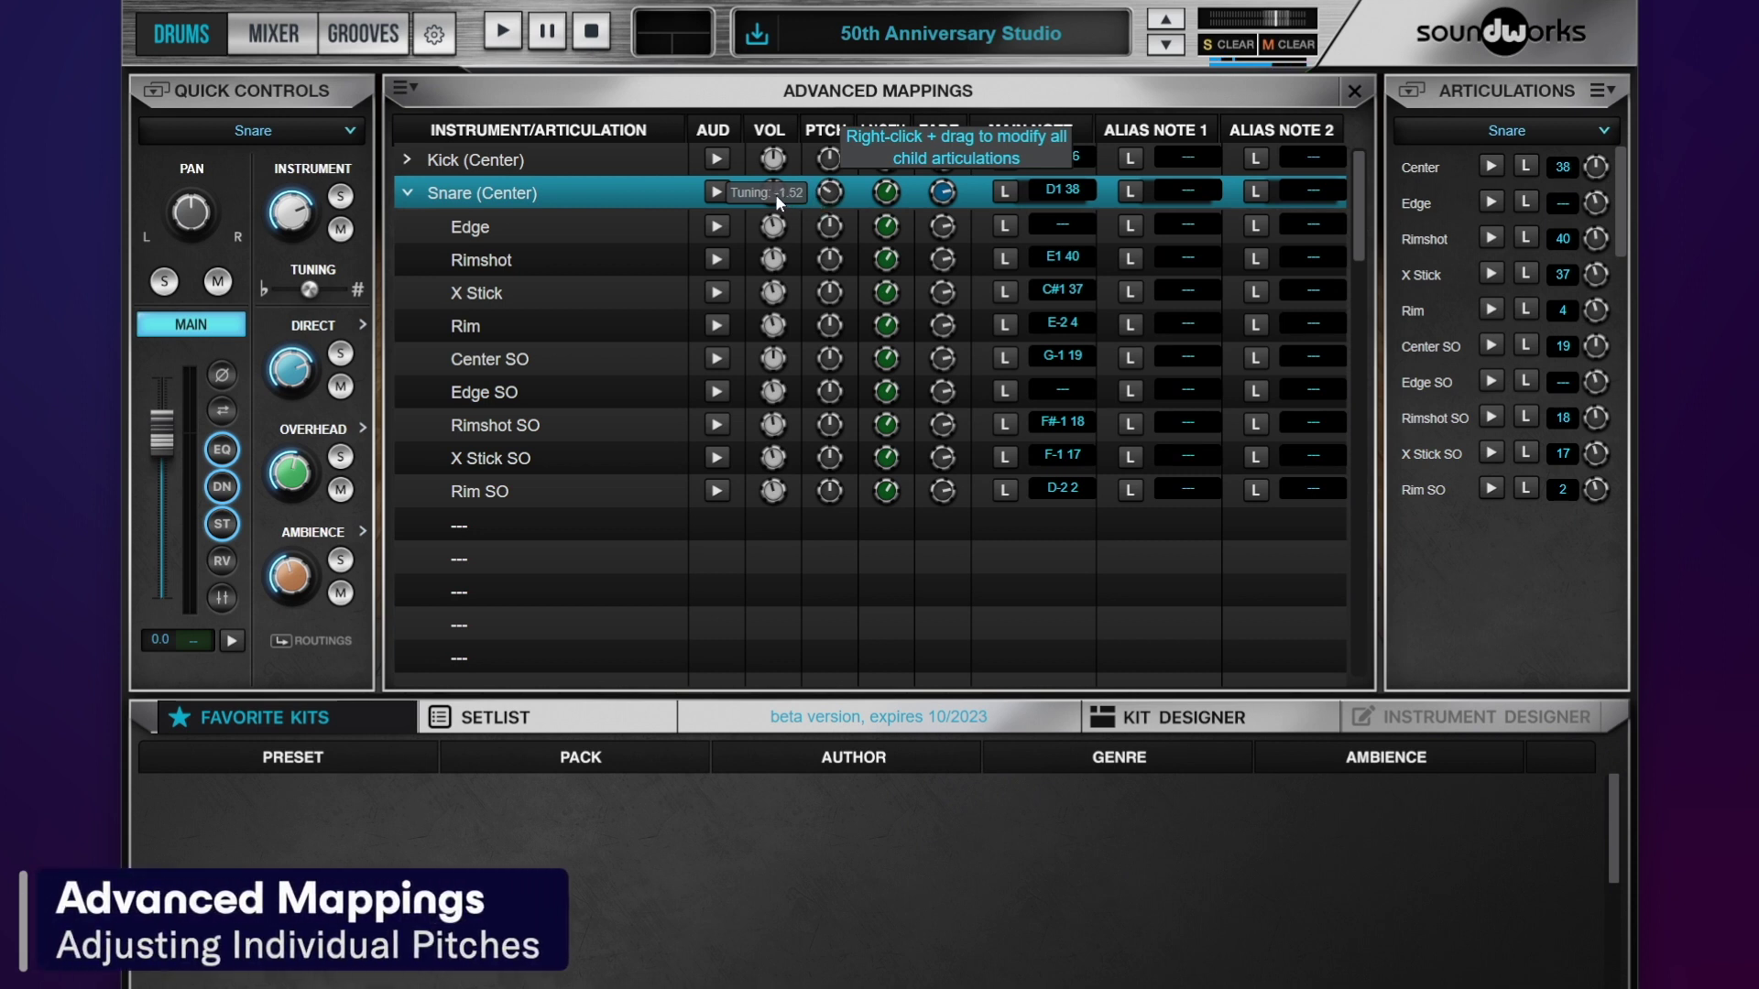
click(715, 194)
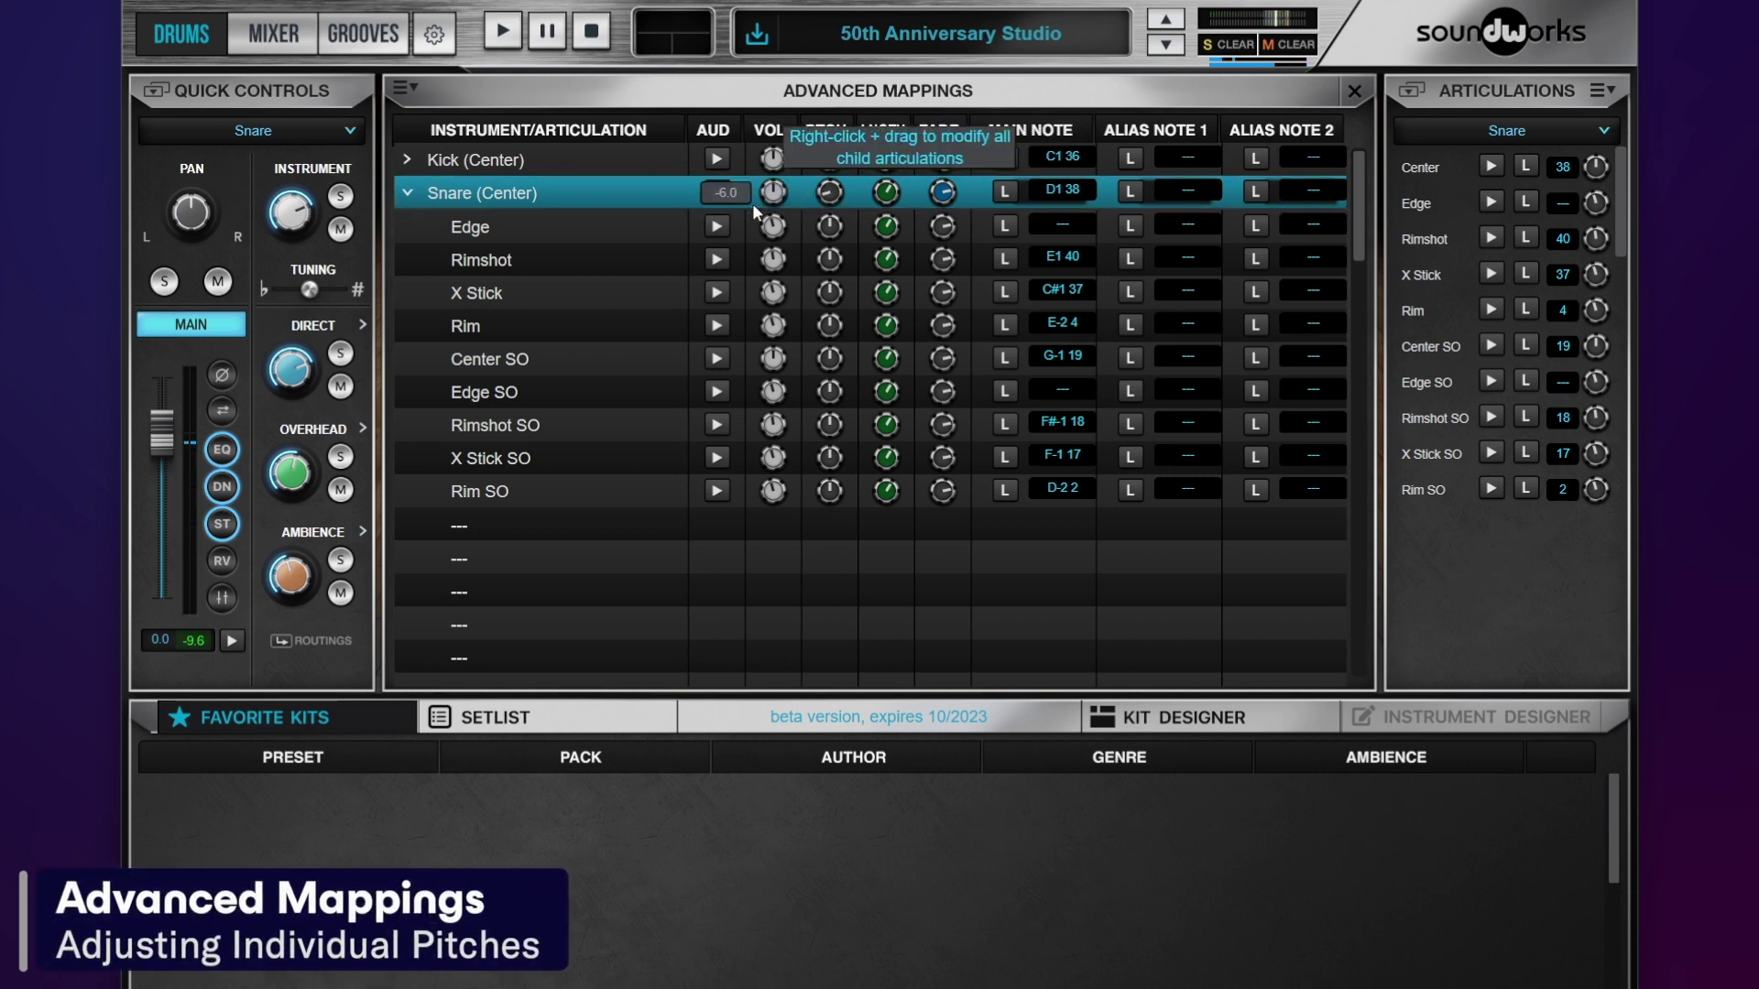
click(722, 188)
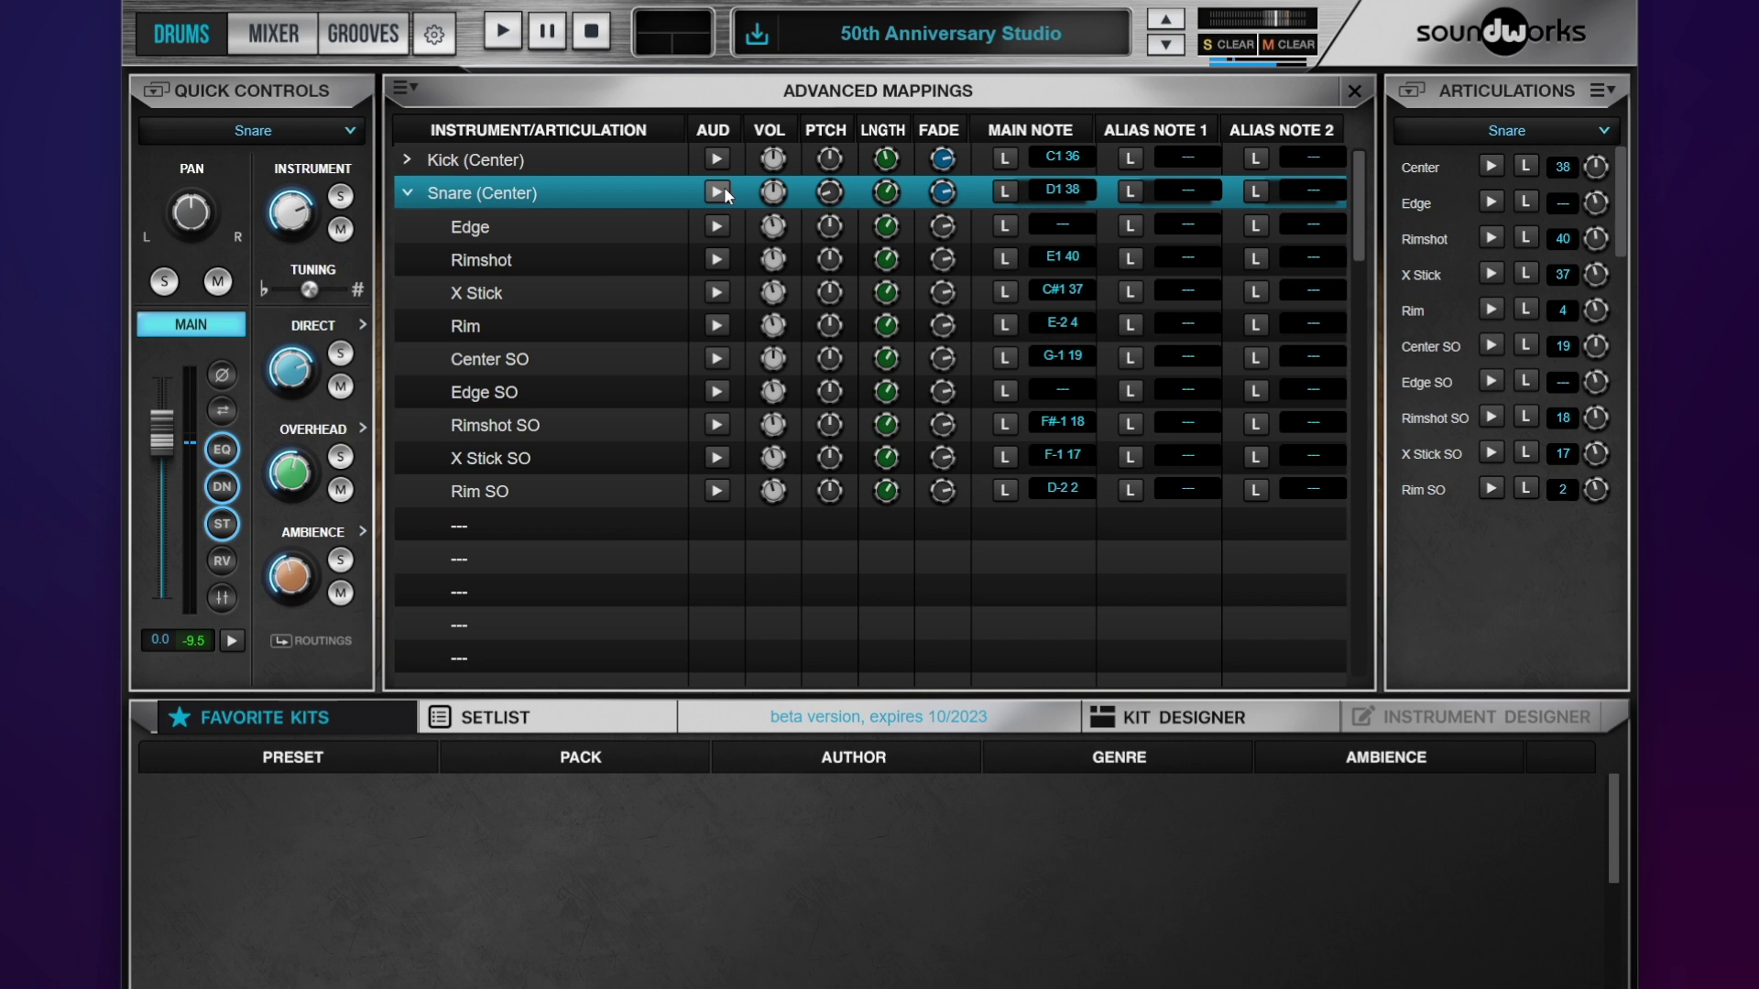
click(724, 187)
- Audition Edge, X Stick and Rim, then tune the whole snare family down to -2.29 and replay
click(720, 226)
click(717, 292)
click(718, 327)
mouse_move(830, 196)
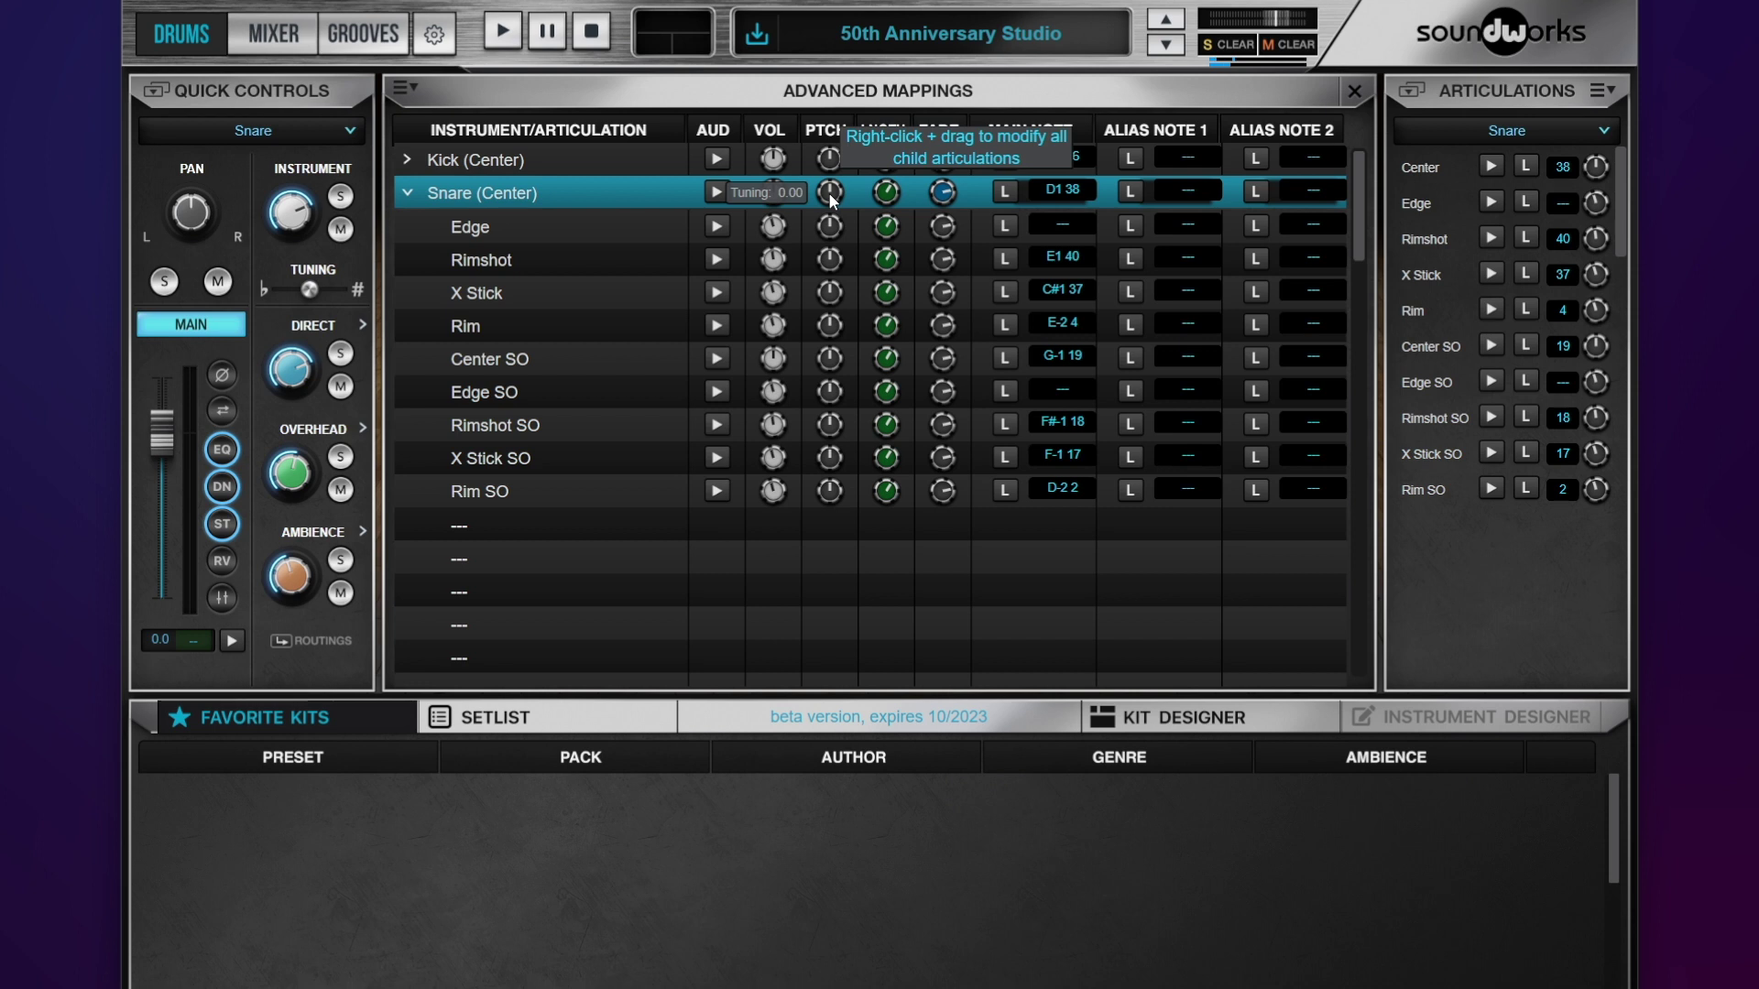
drag(831, 200, 758, 200)
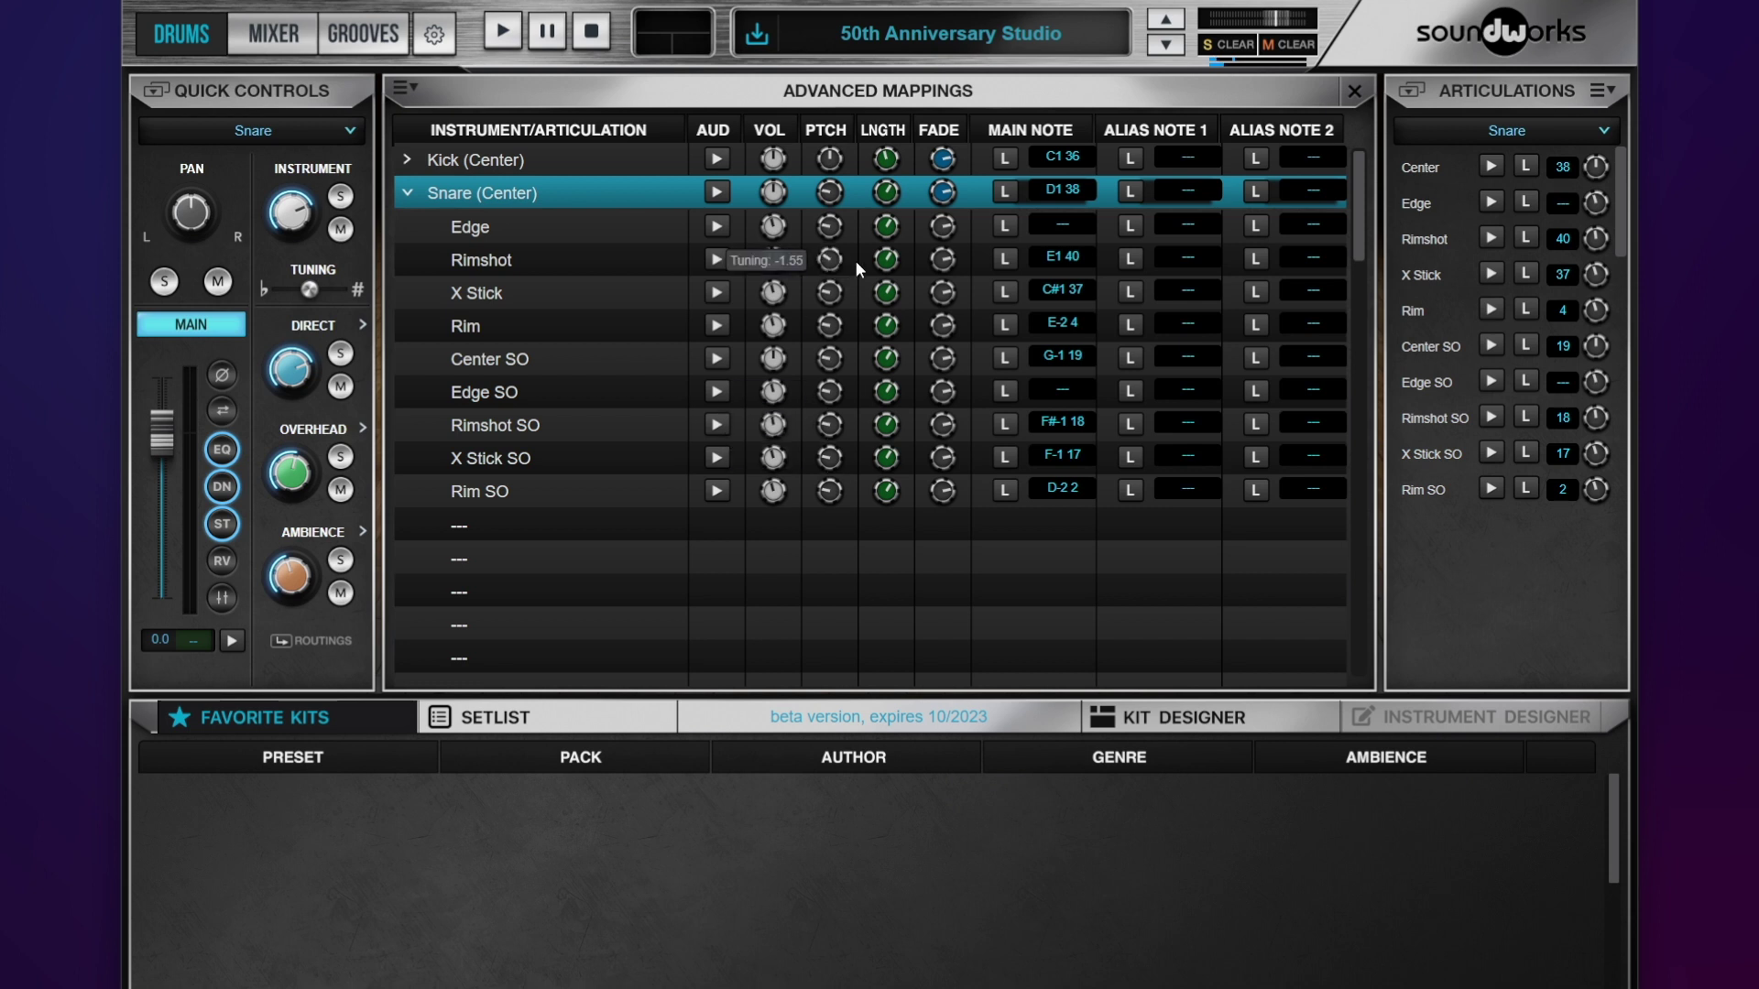
mouse_move(832, 363)
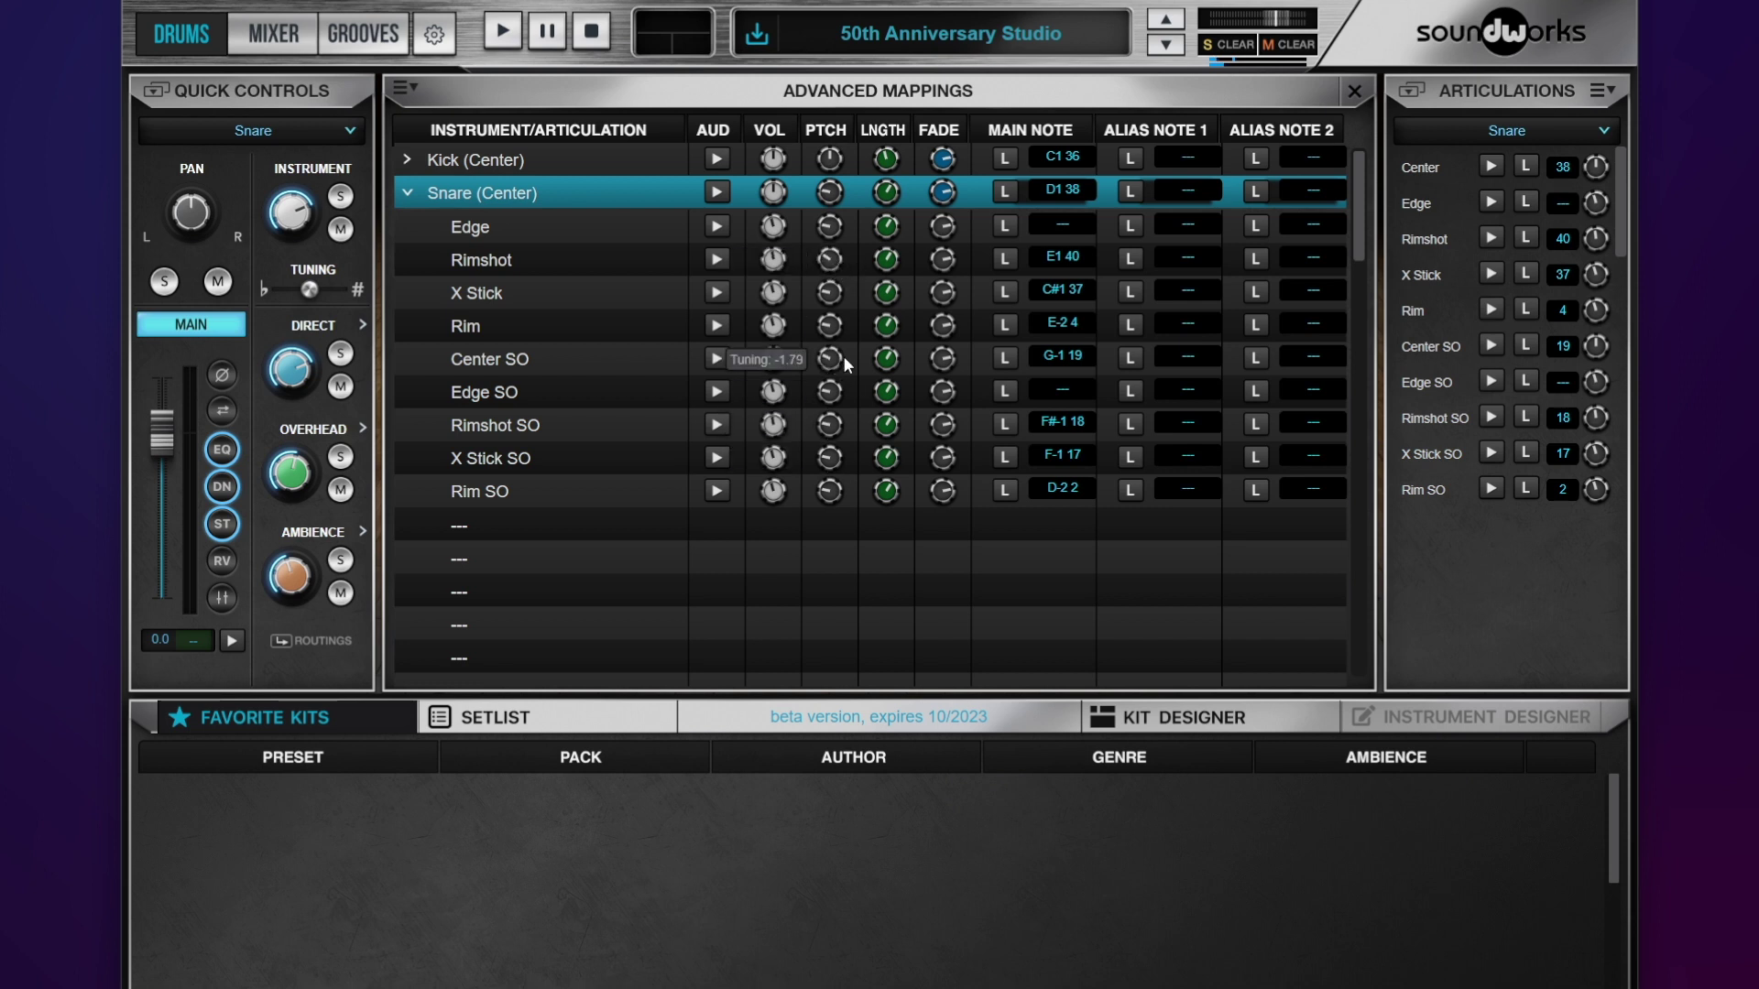
mouse_move(827, 212)
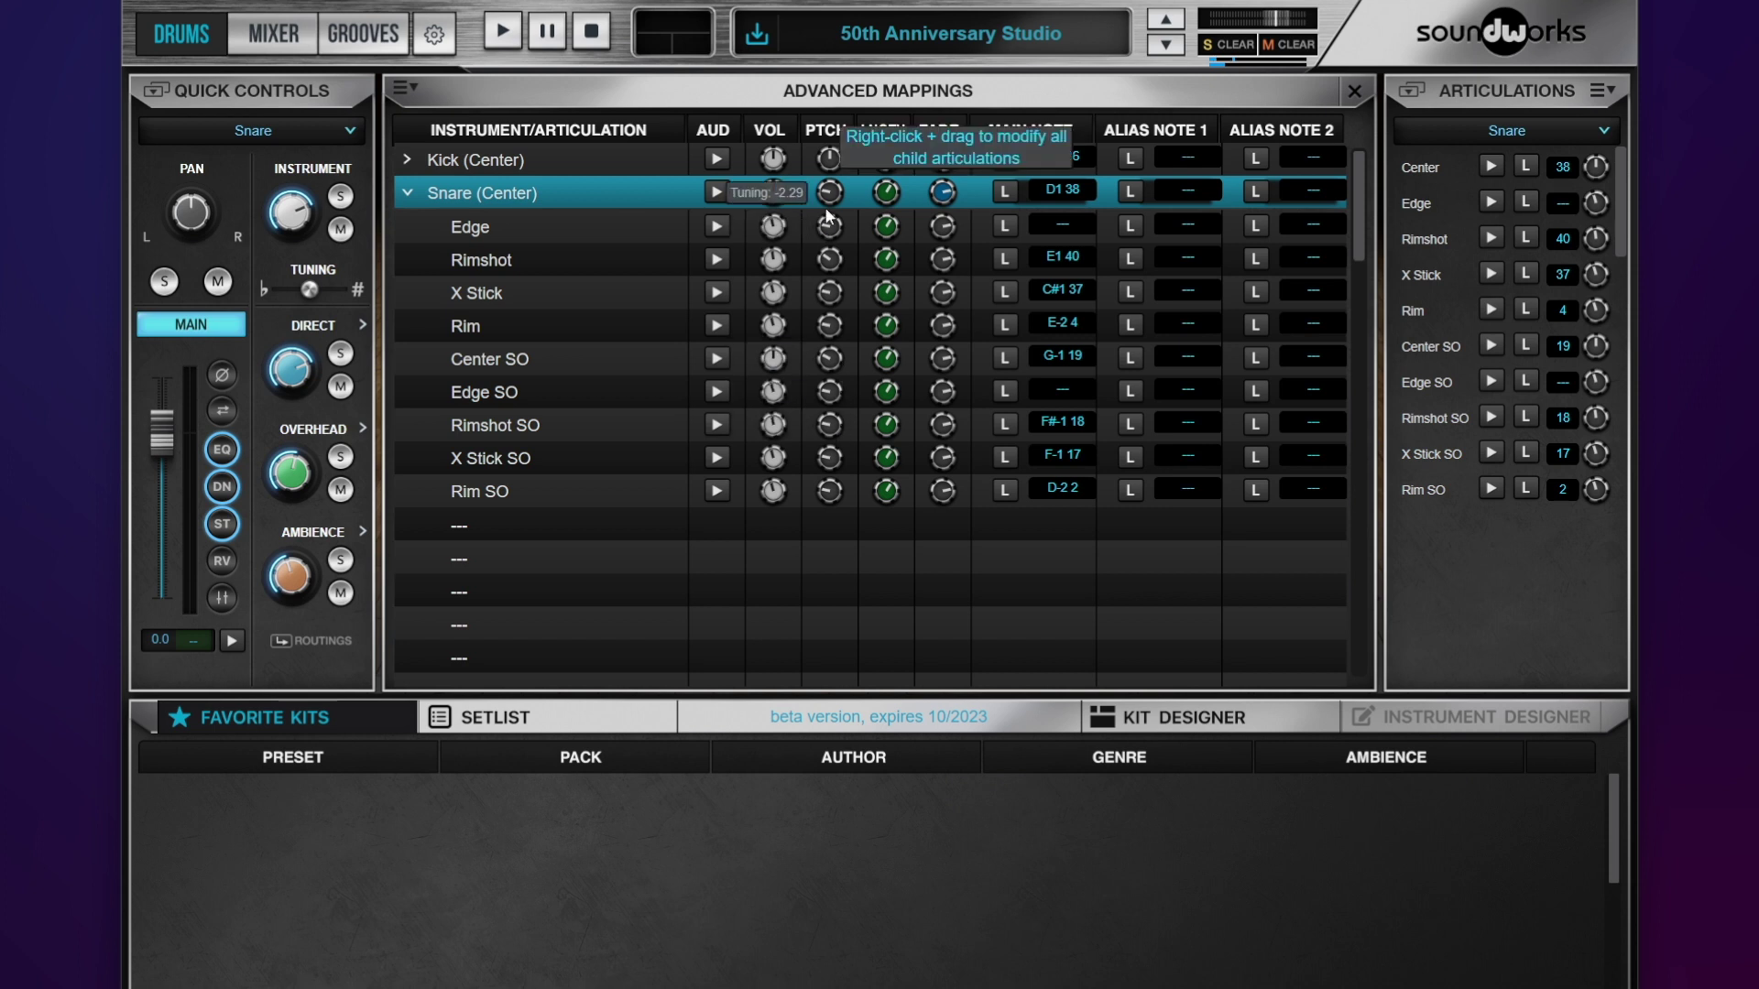
mouse_move(829, 206)
mouse_down()
mouse_move(1093, 200)
mouse_move(1180, 174)
mouse_move(835, 195)
mouse_up()
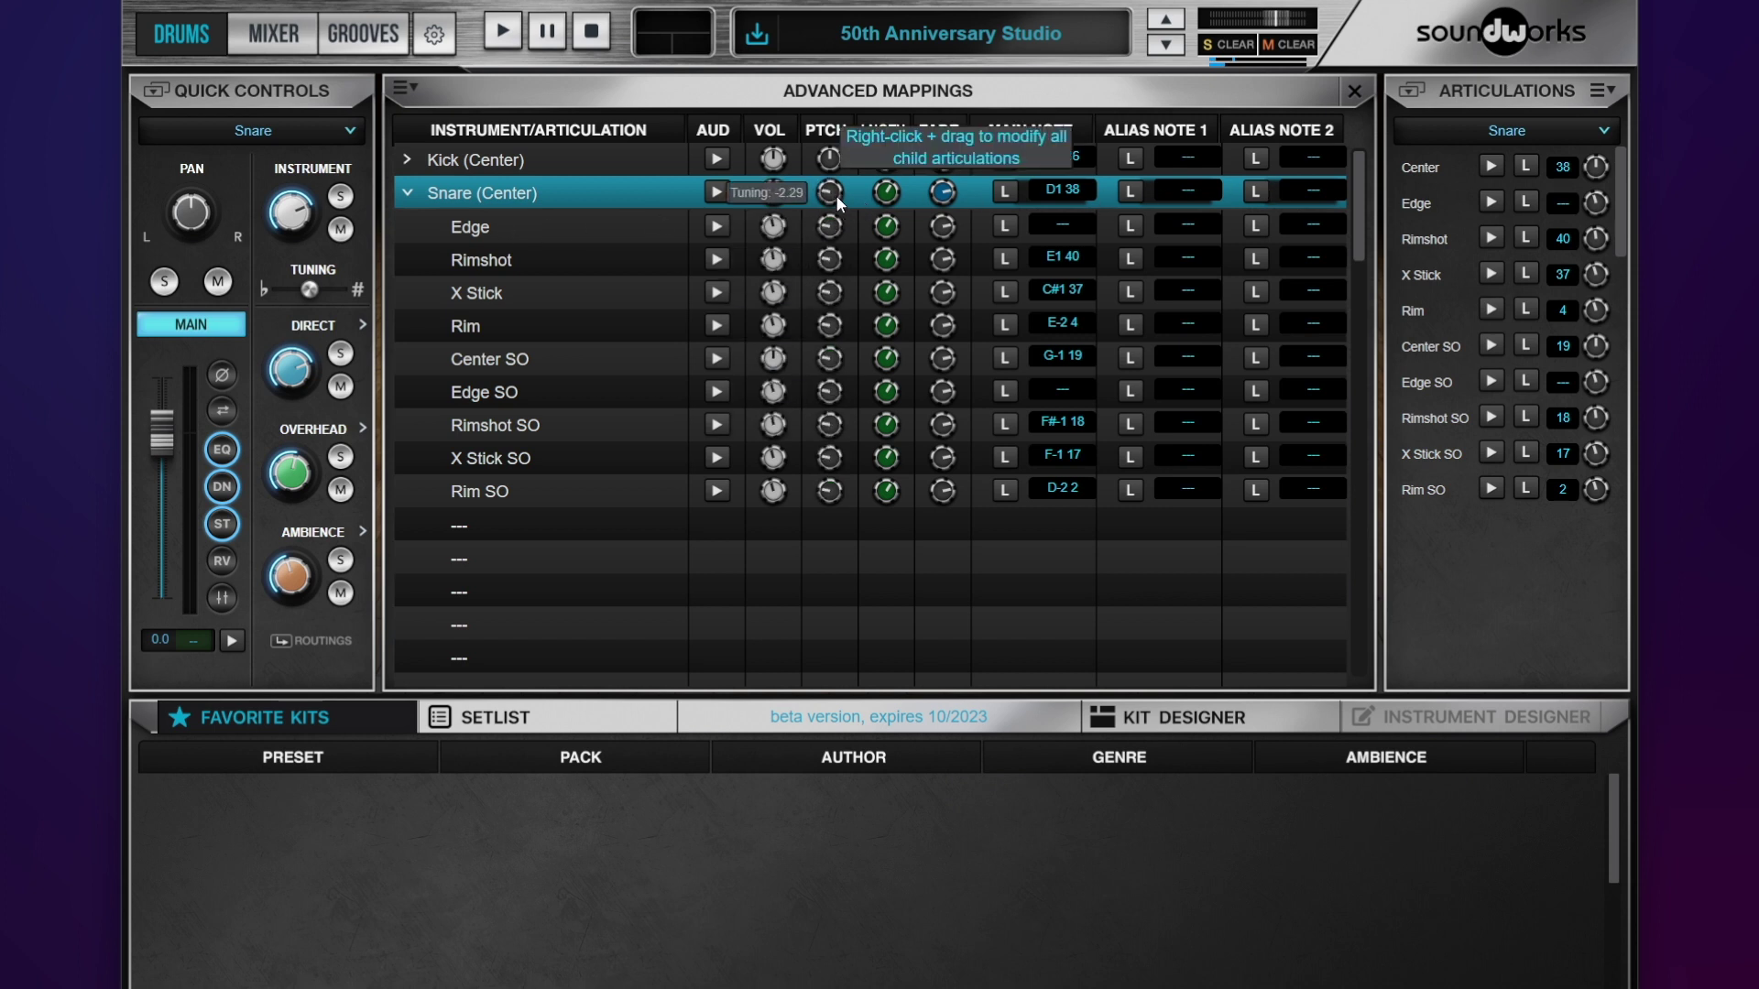
click(716, 192)
- Audition Edge, Rimshot, X Stick and Rim, then raise the X Stick pitch to match the snare
click(716, 226)
click(716, 260)
click(717, 292)
click(718, 325)
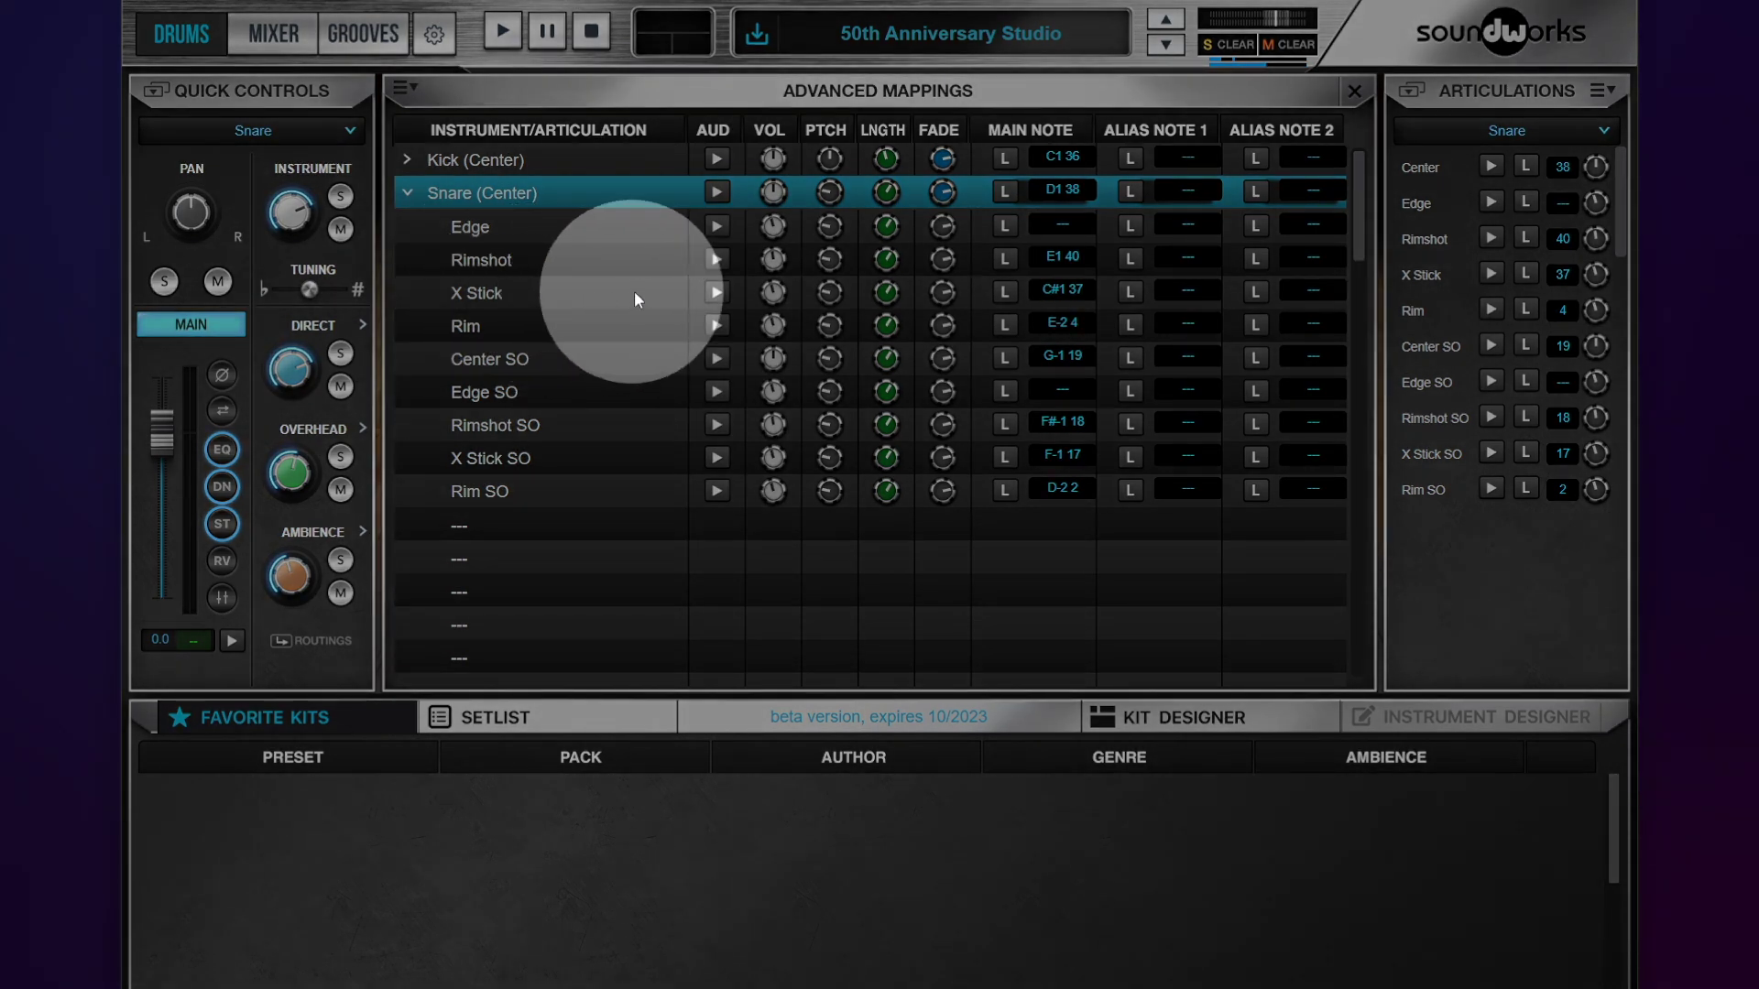
mouse_move(838, 295)
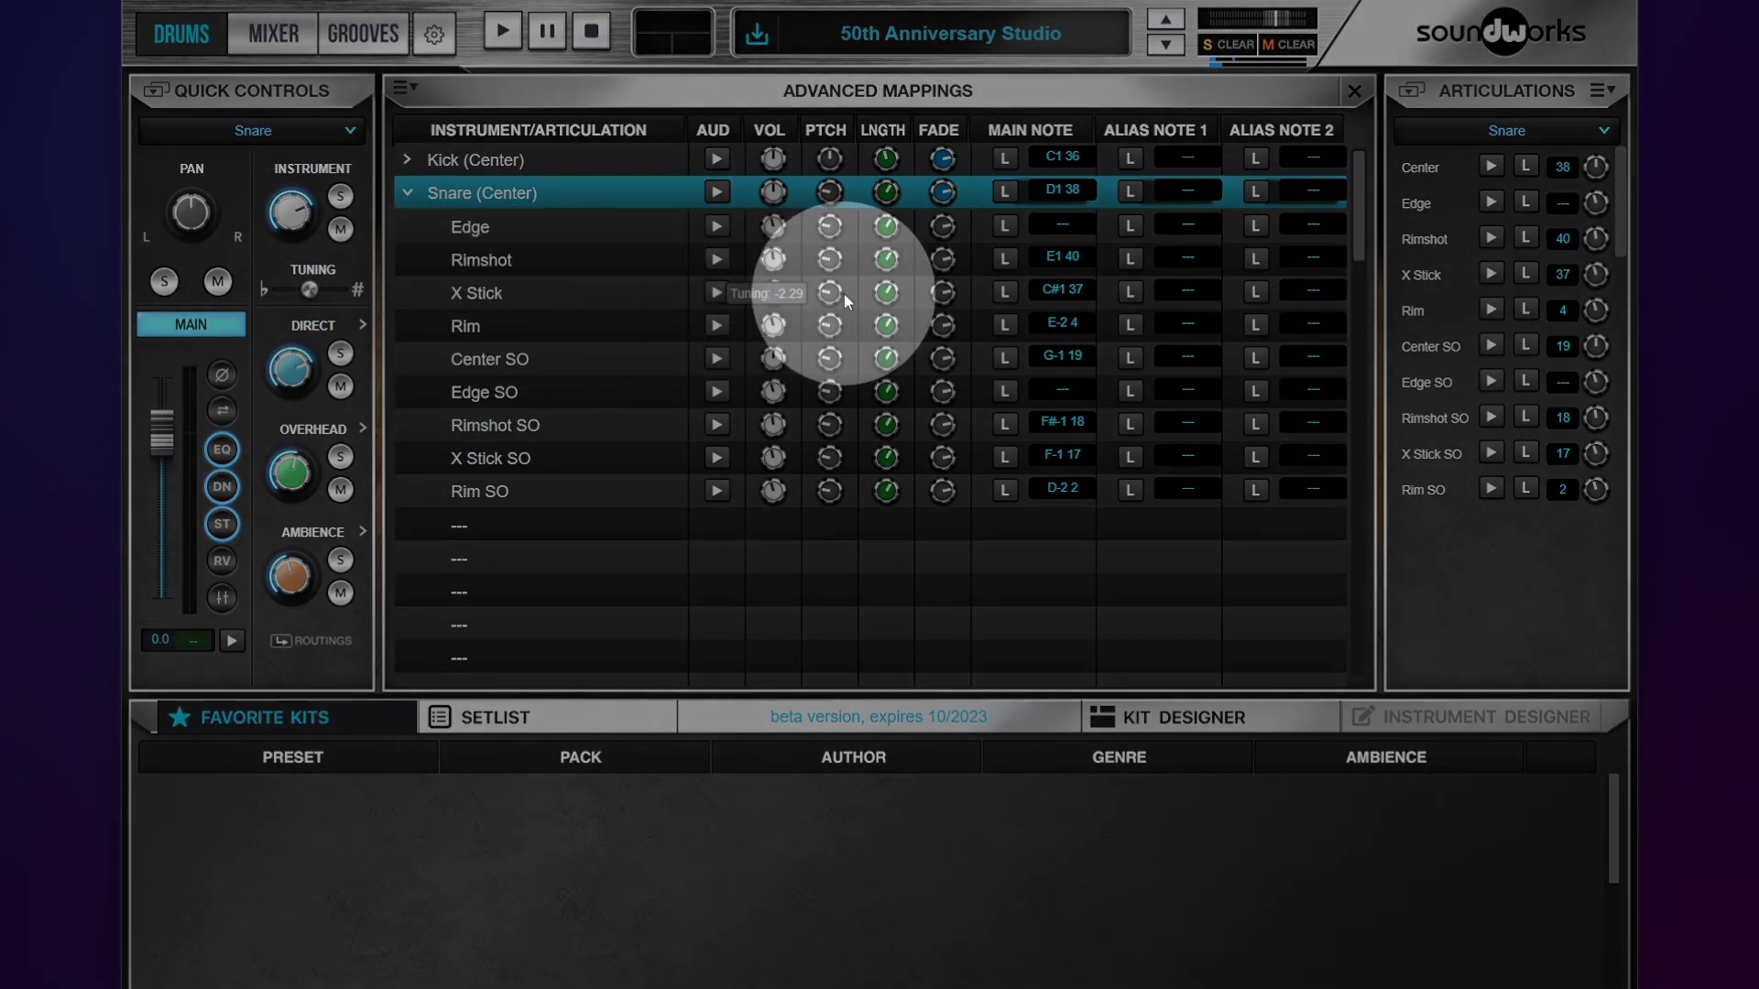
drag(836, 298, 984, 288)
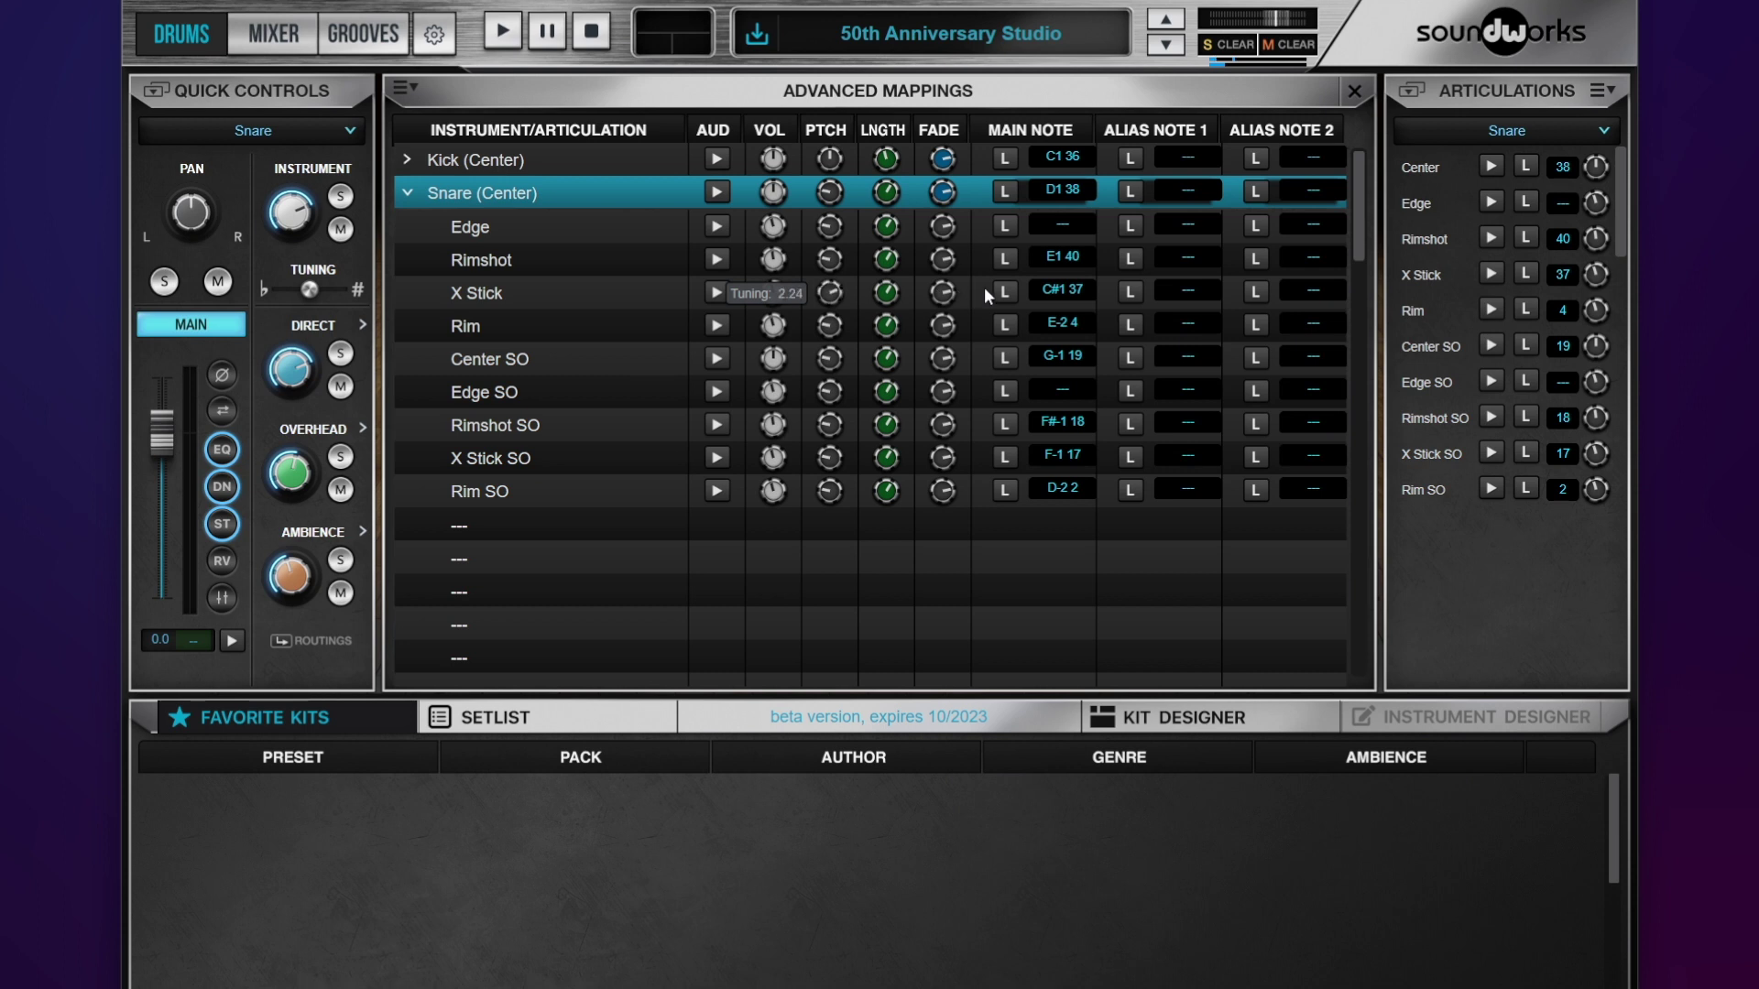
click(711, 294)
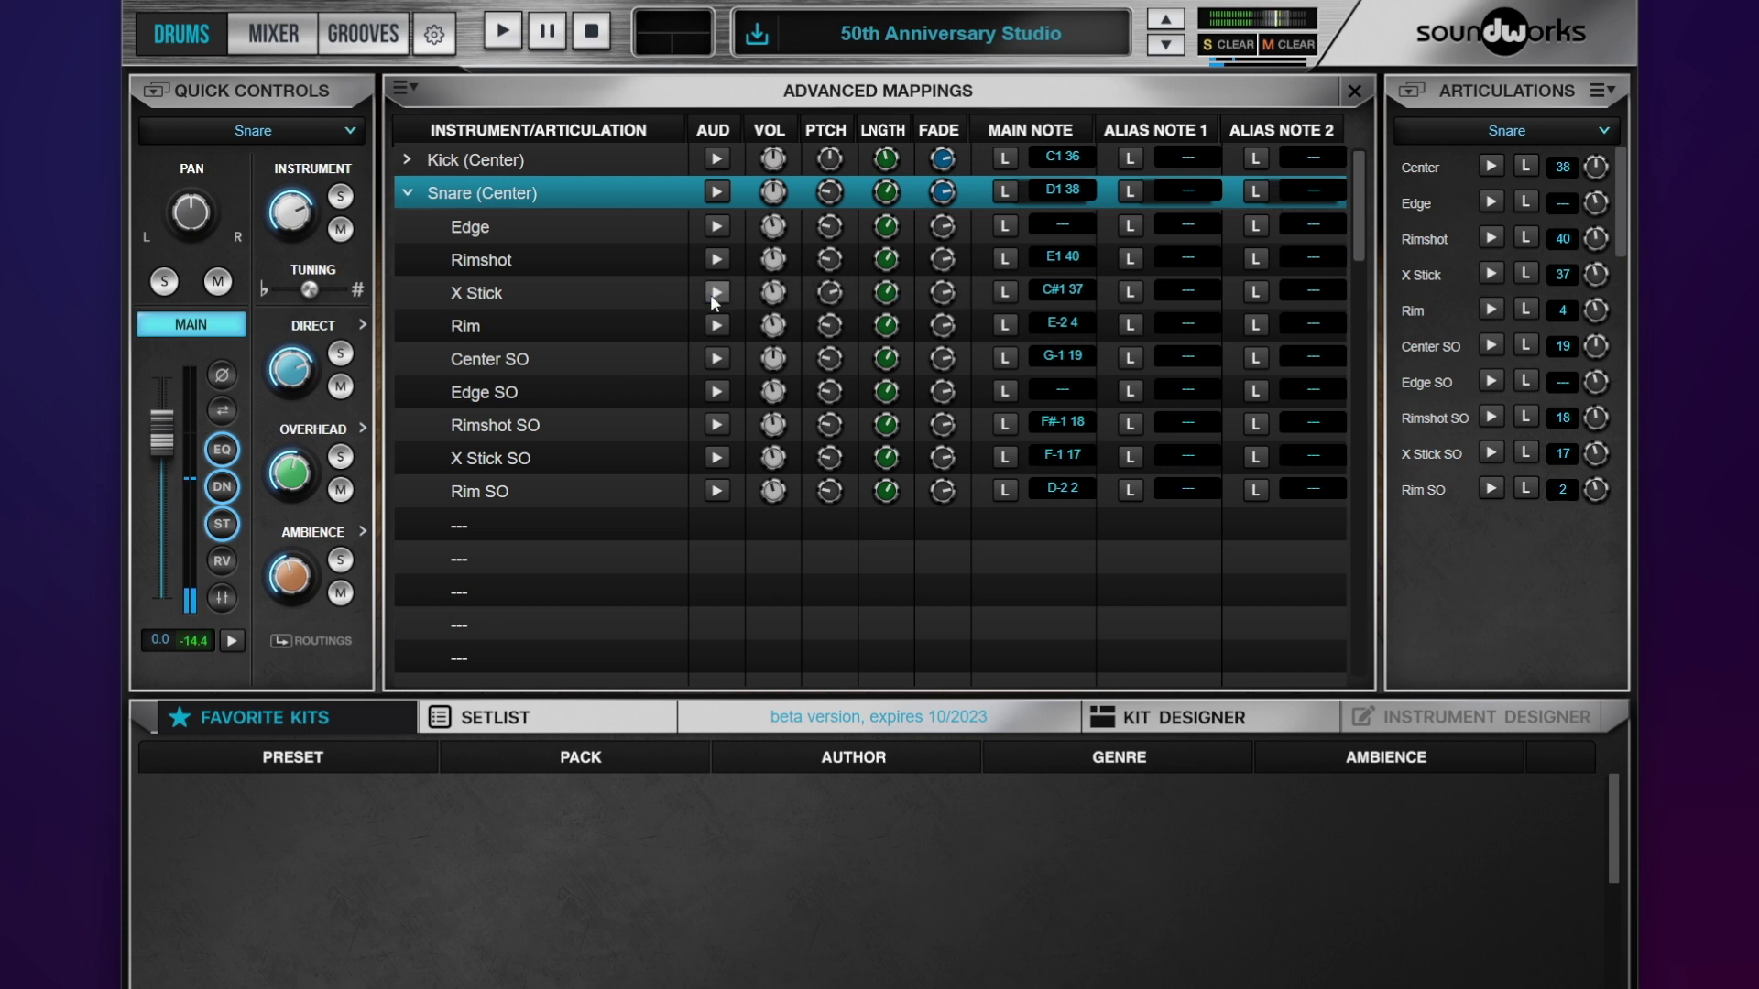
click(712, 294)
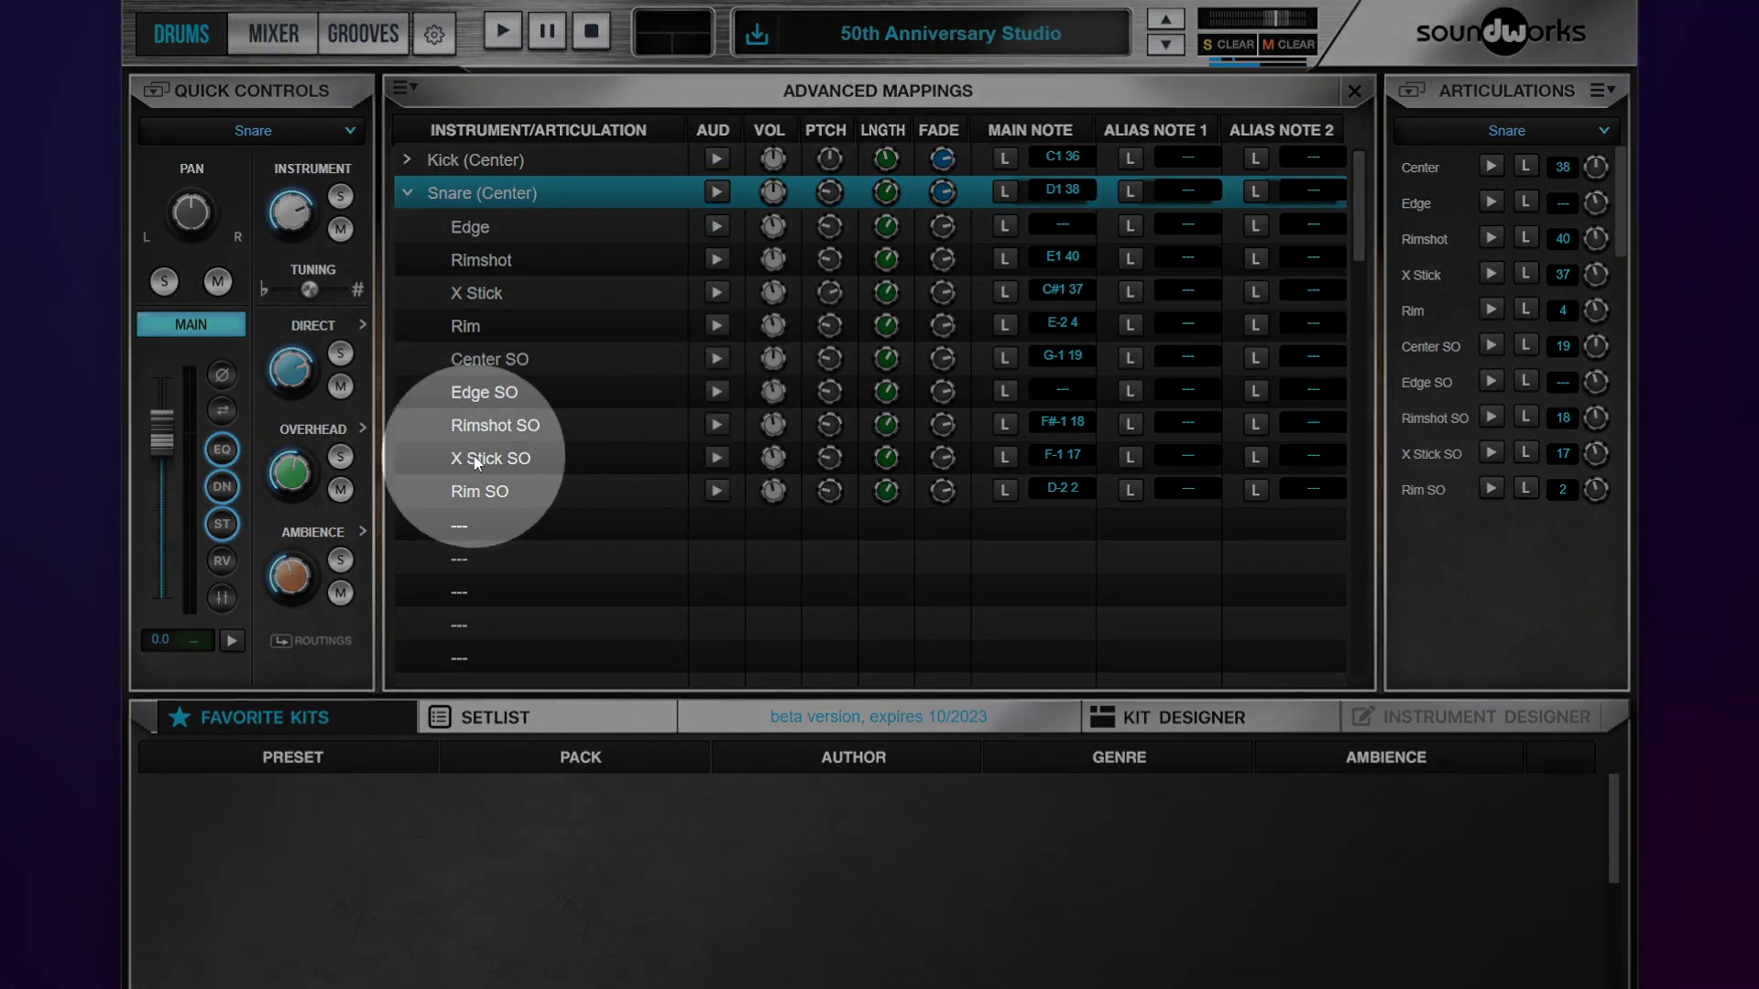
- Retune X Stick SO to match and compare it with X Stick, Snare (Center) and Center SO
mouse_move(837, 456)
drag(837, 454, 1001, 465)
click(716, 457)
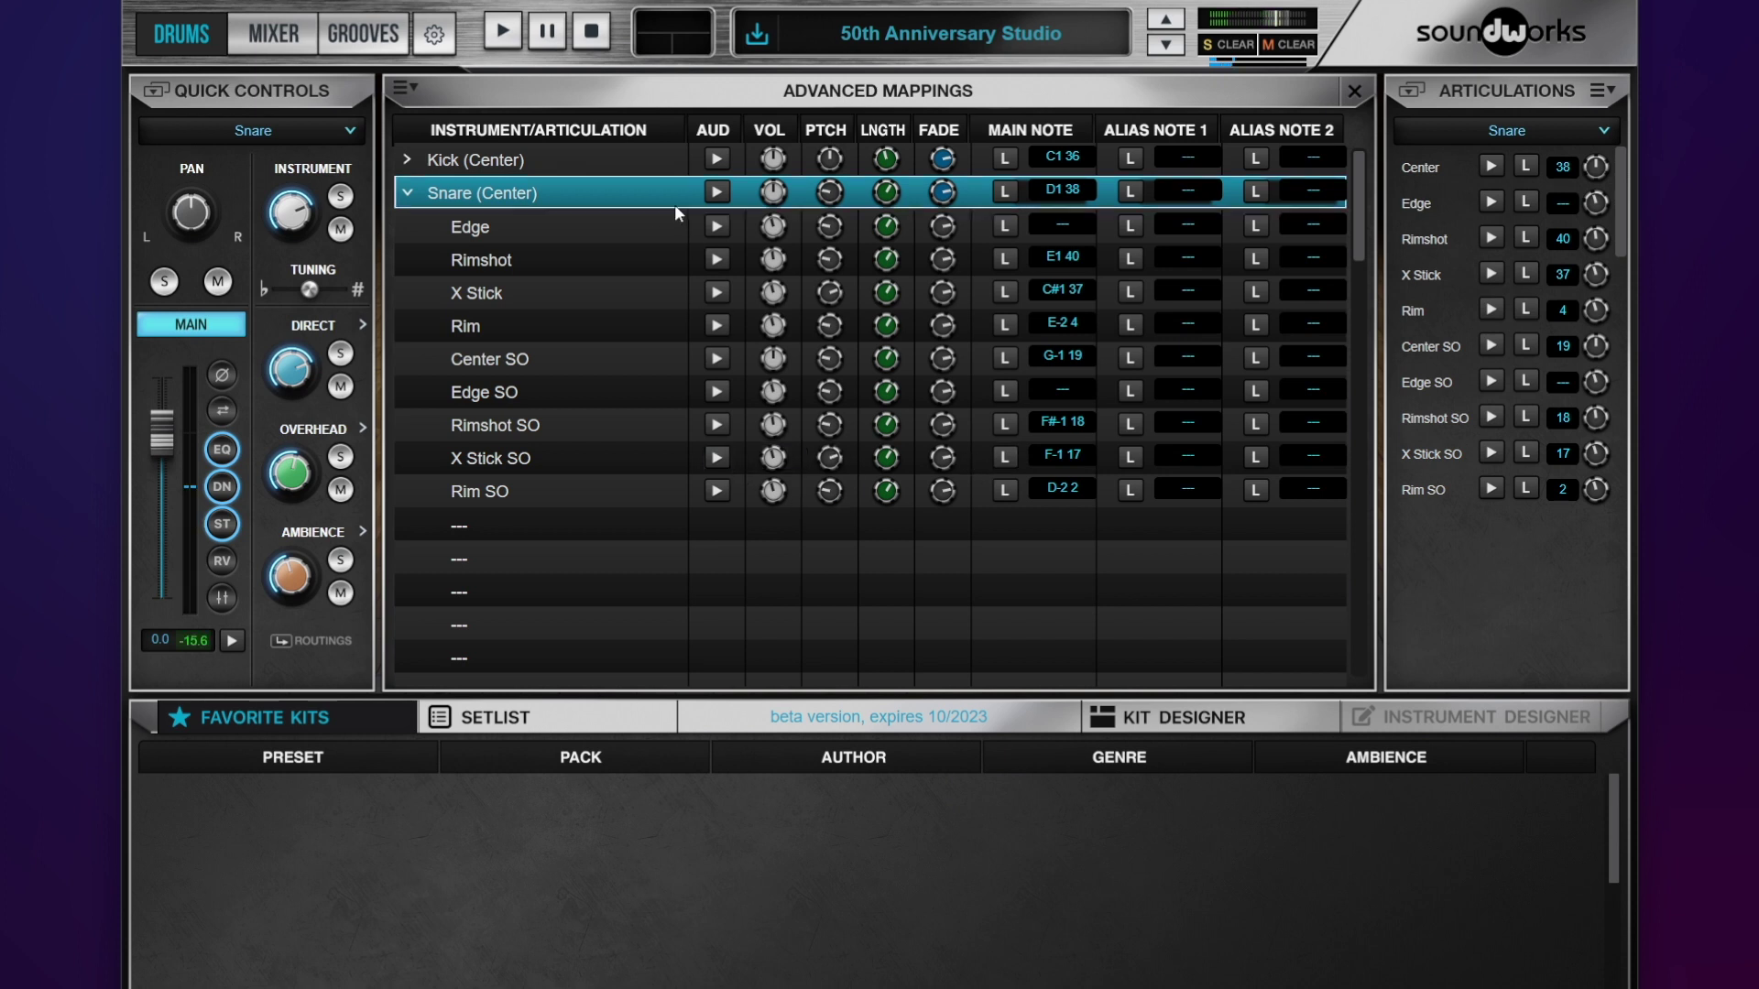
click(717, 293)
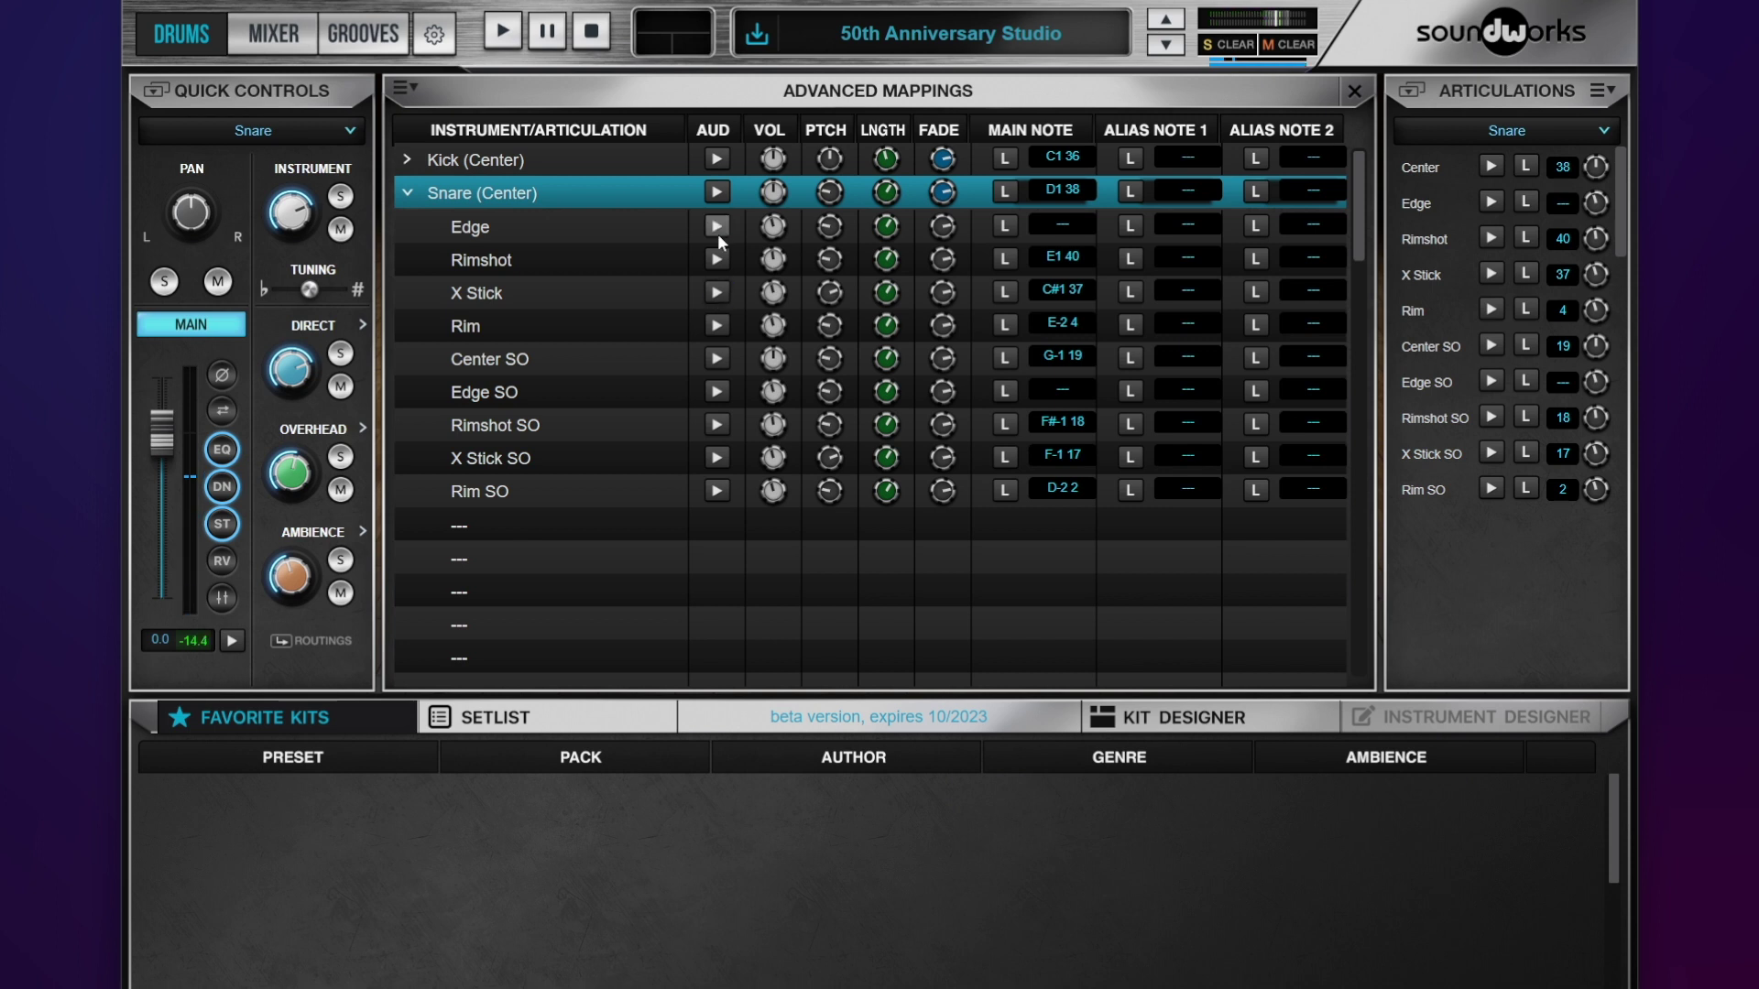
click(716, 192)
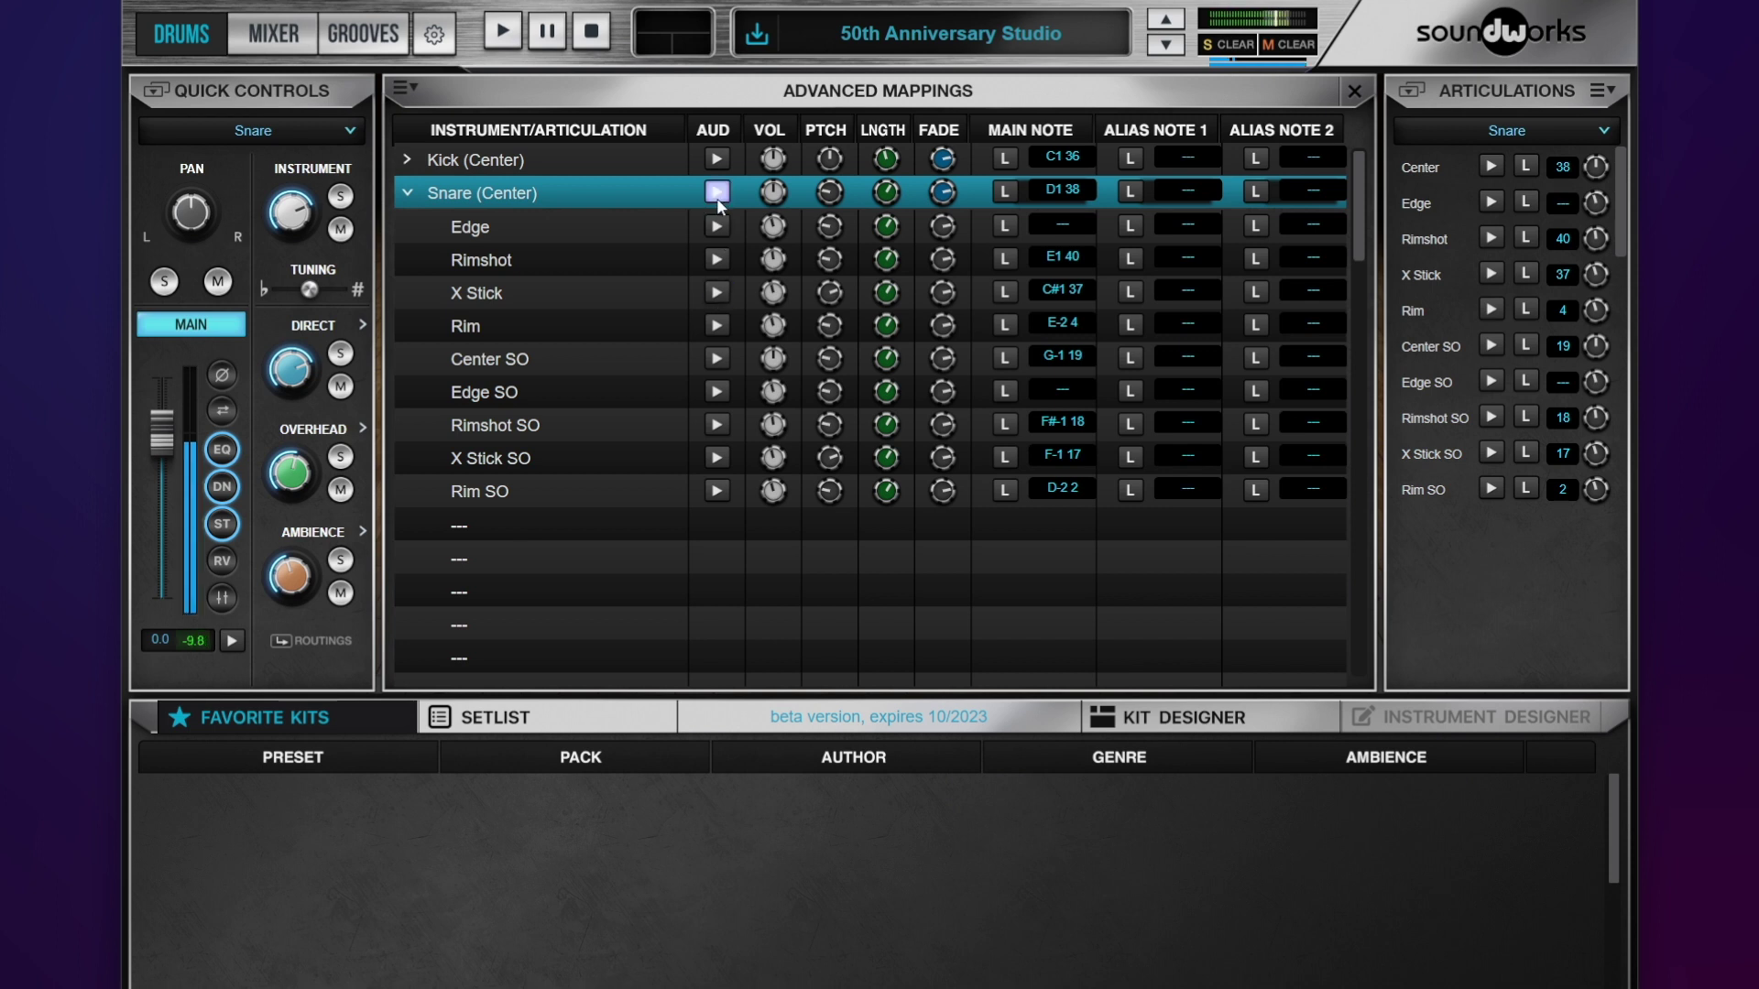
click(723, 362)
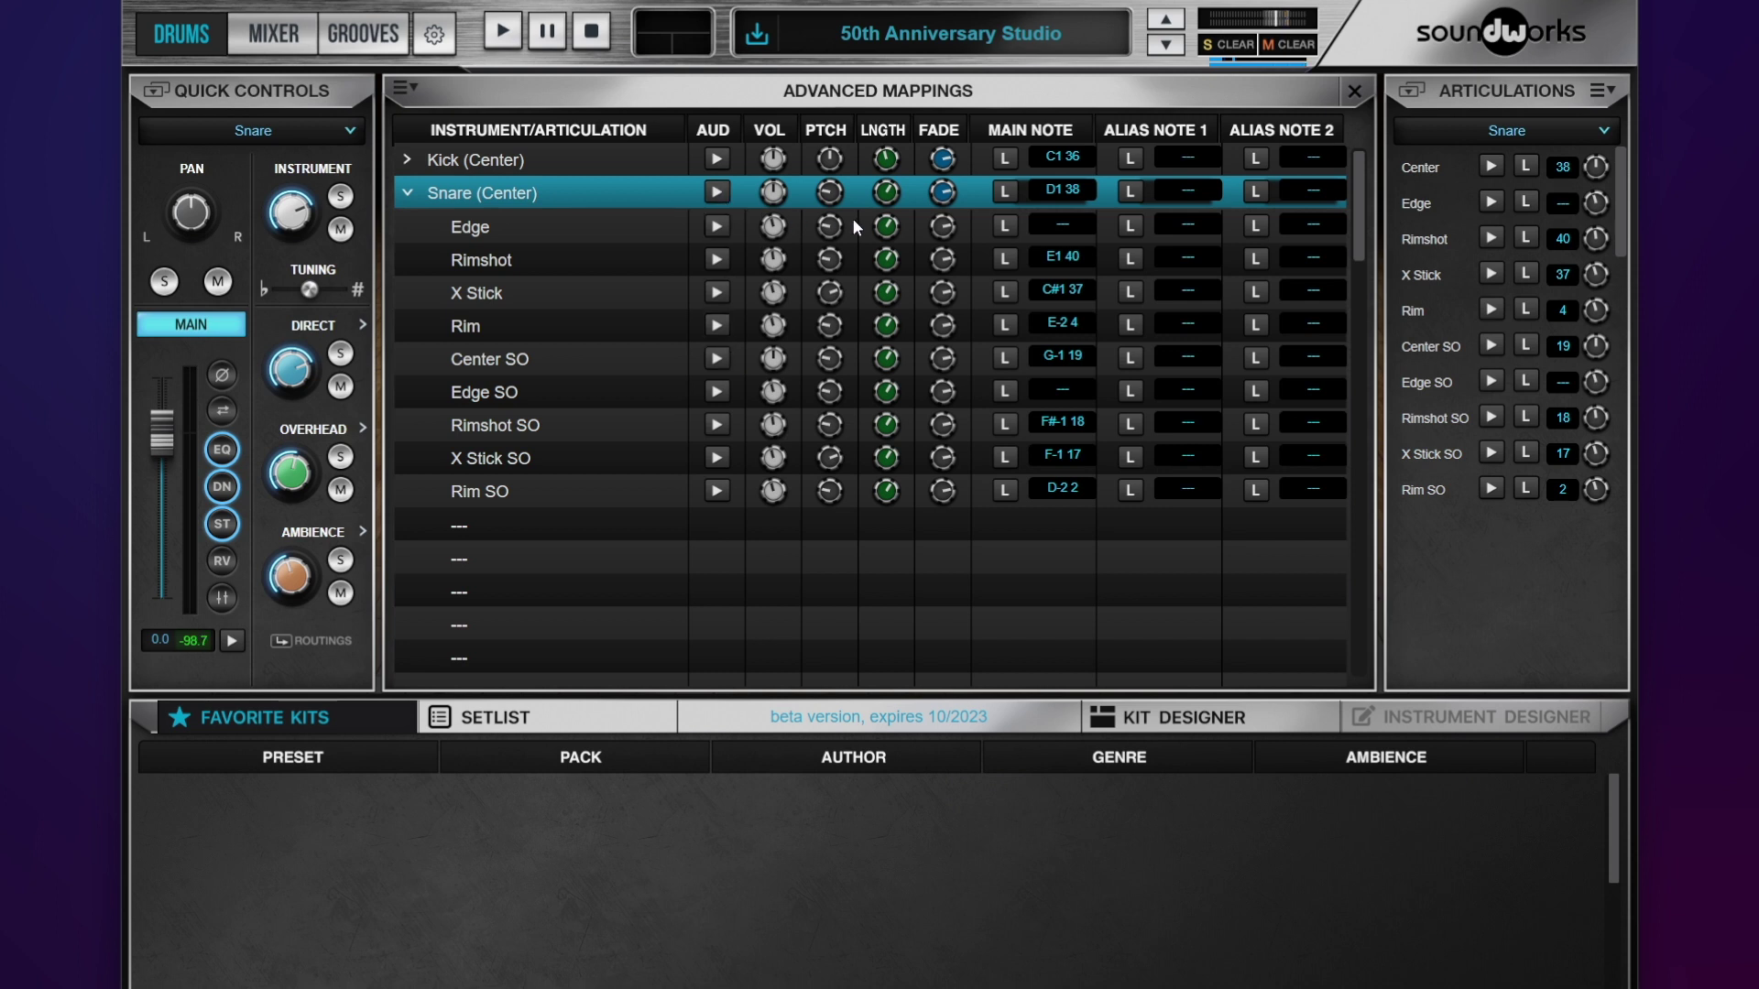
- Cut the snare family's length from 40% to about 20%, auditioning the snare and X Stick
mouse_move(825, 209)
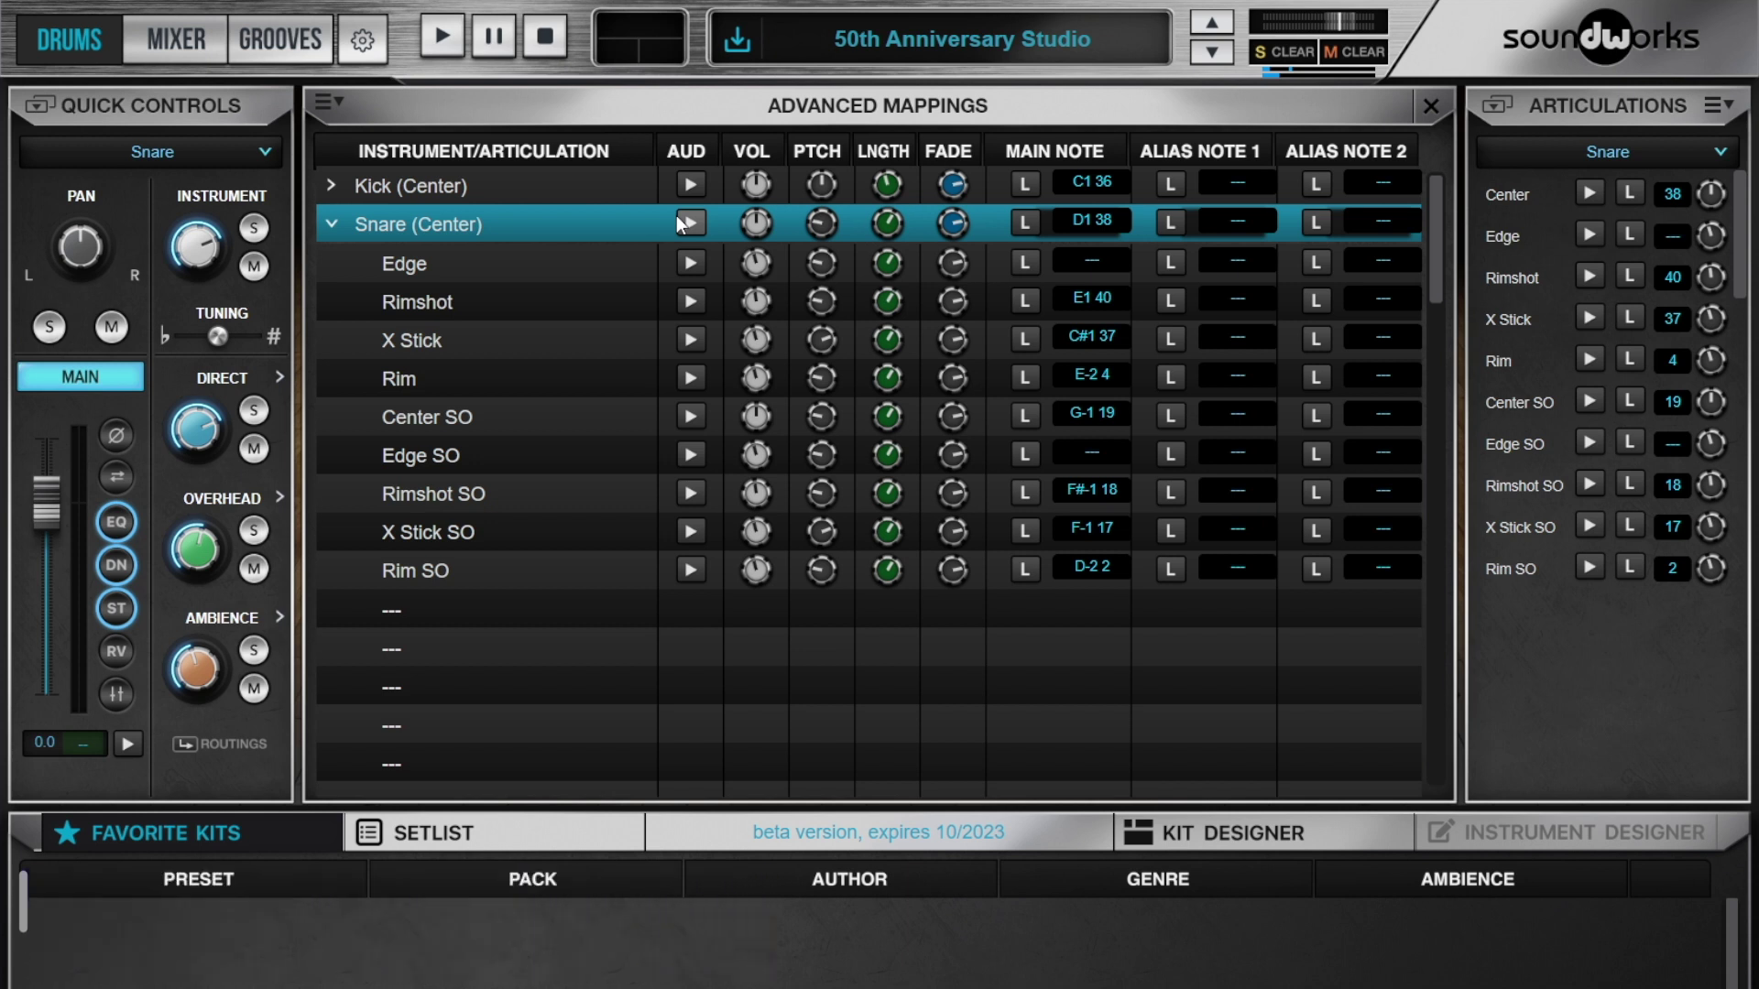
click(679, 219)
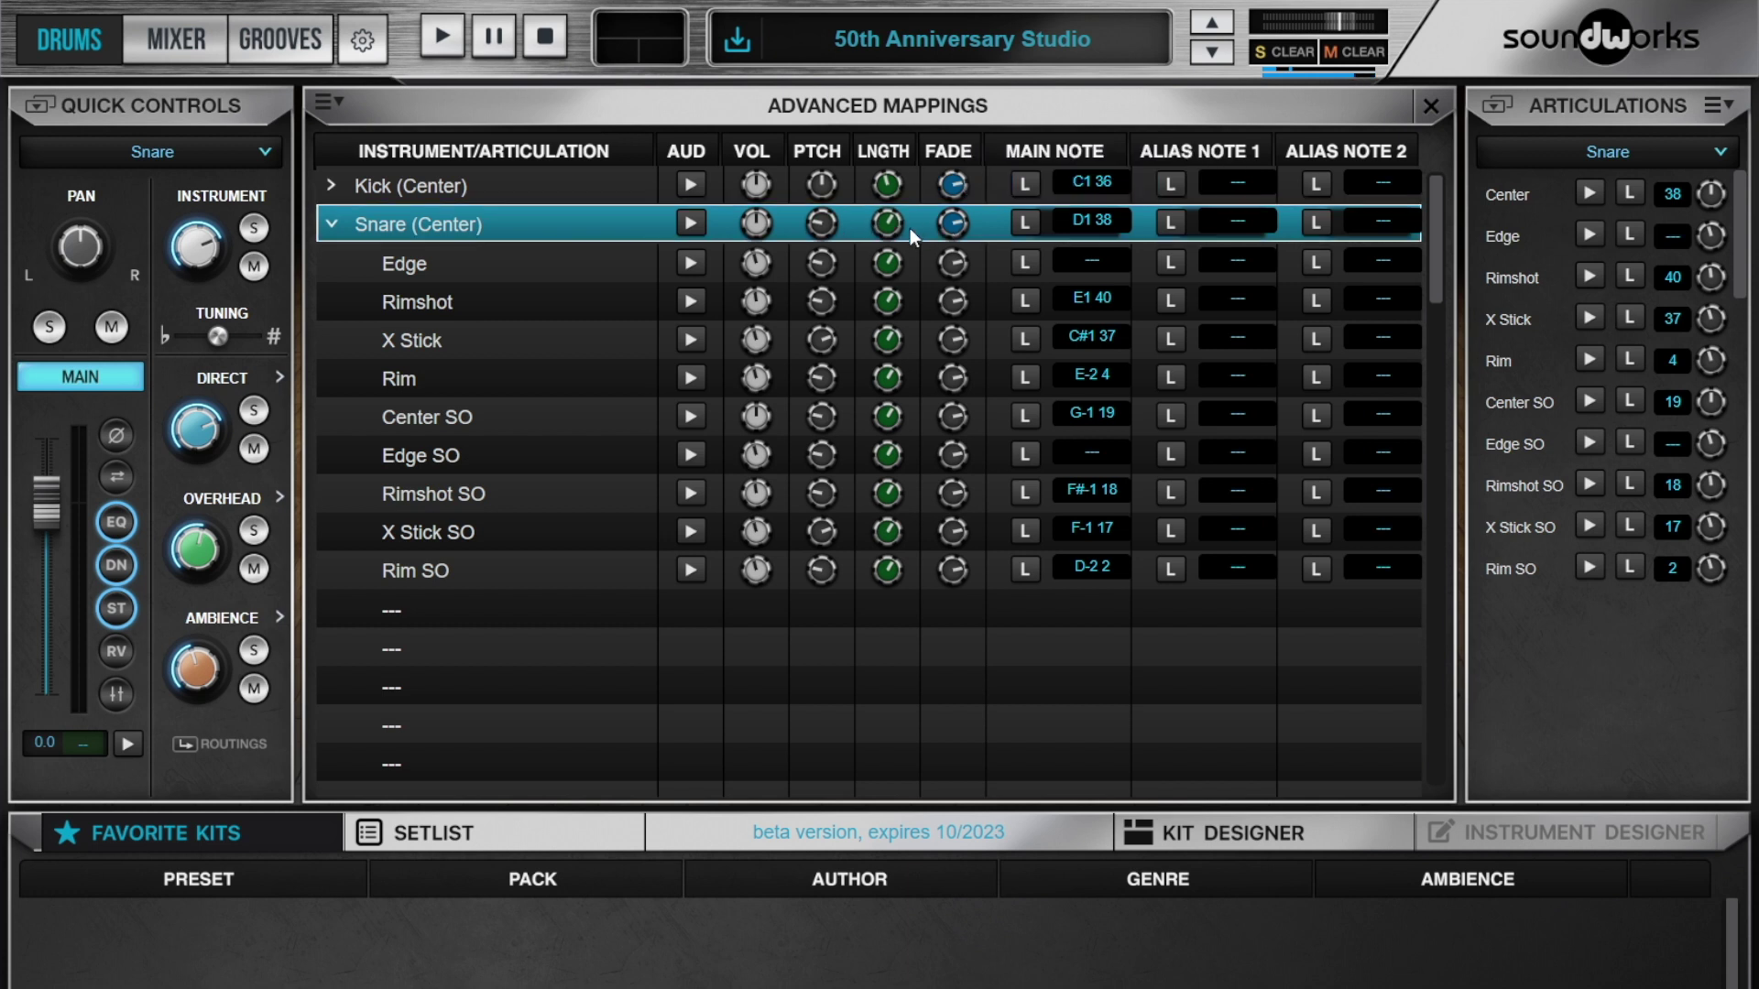
drag(893, 229, 840, 233)
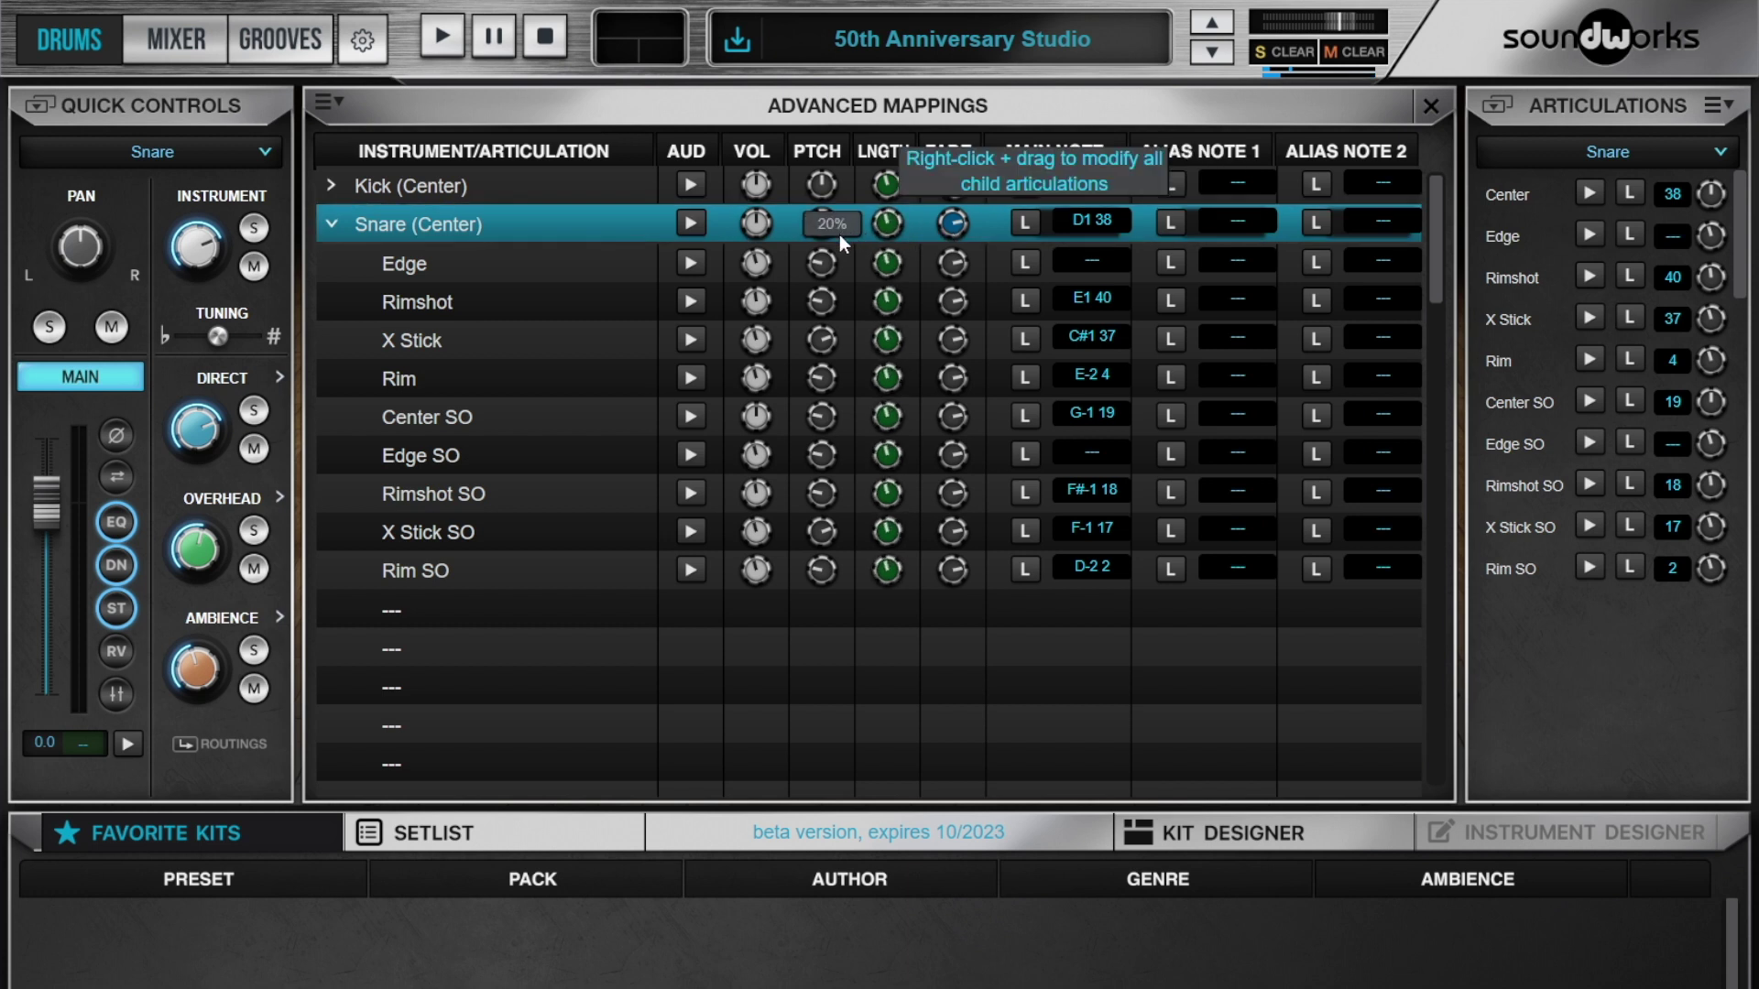
click(693, 224)
click(693, 224)
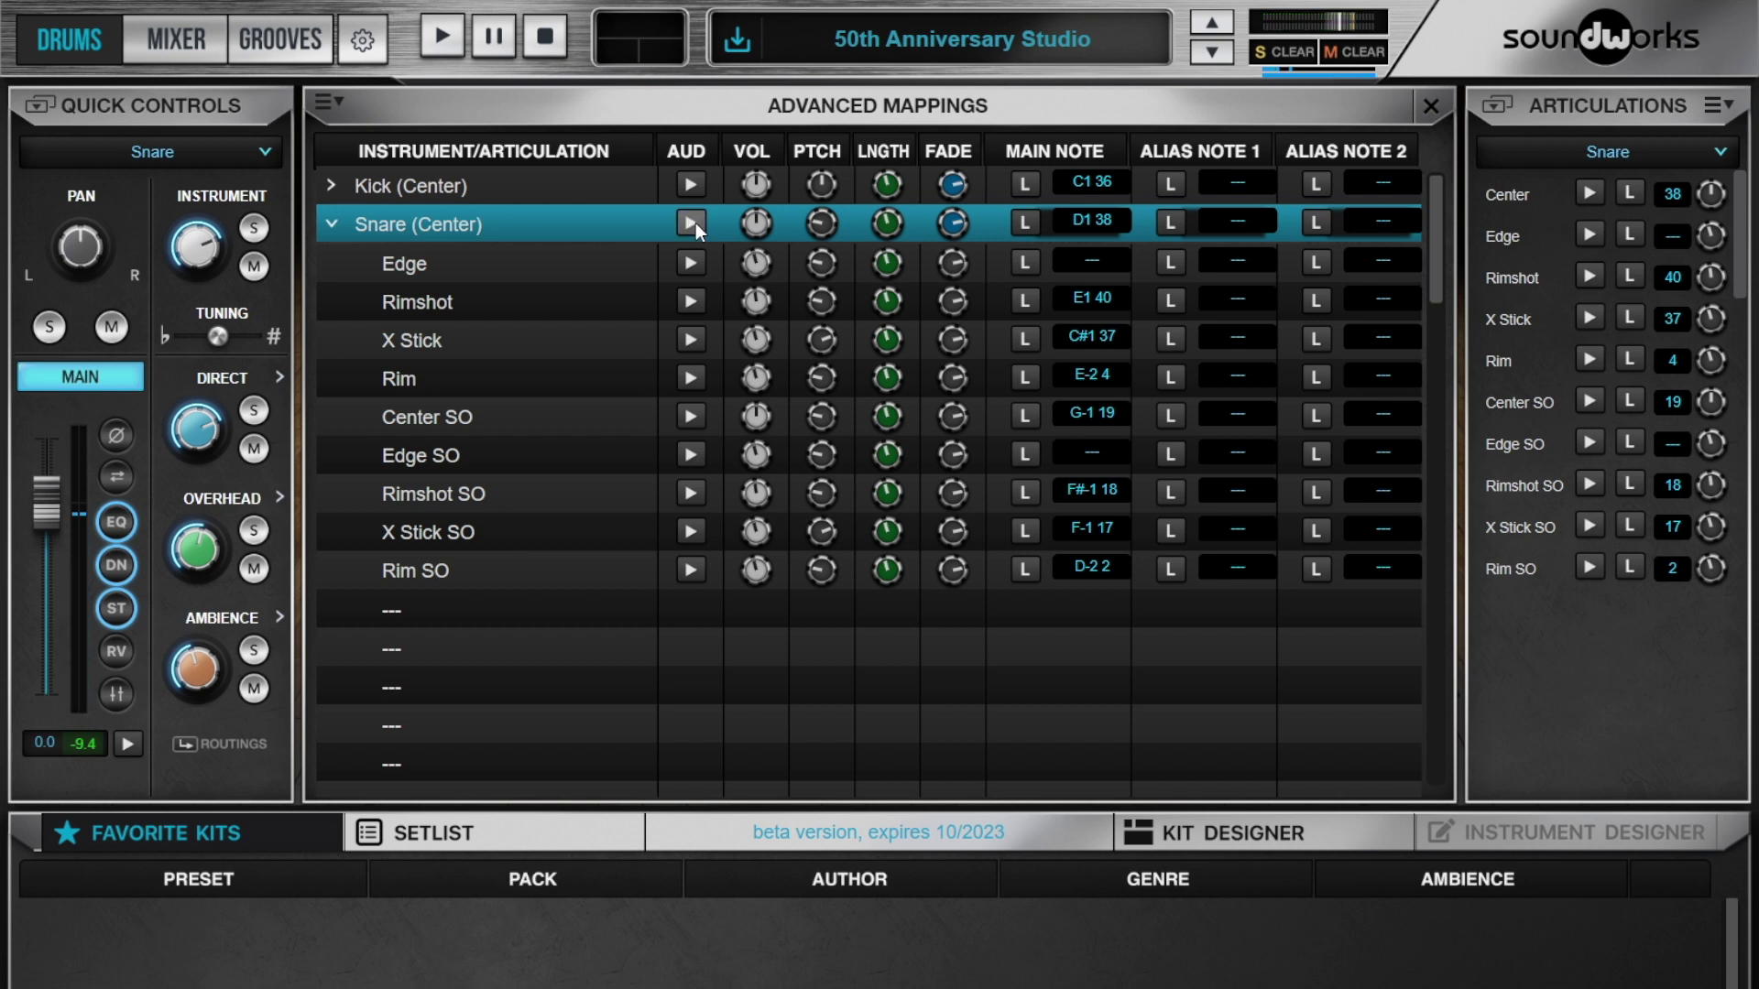
click(693, 223)
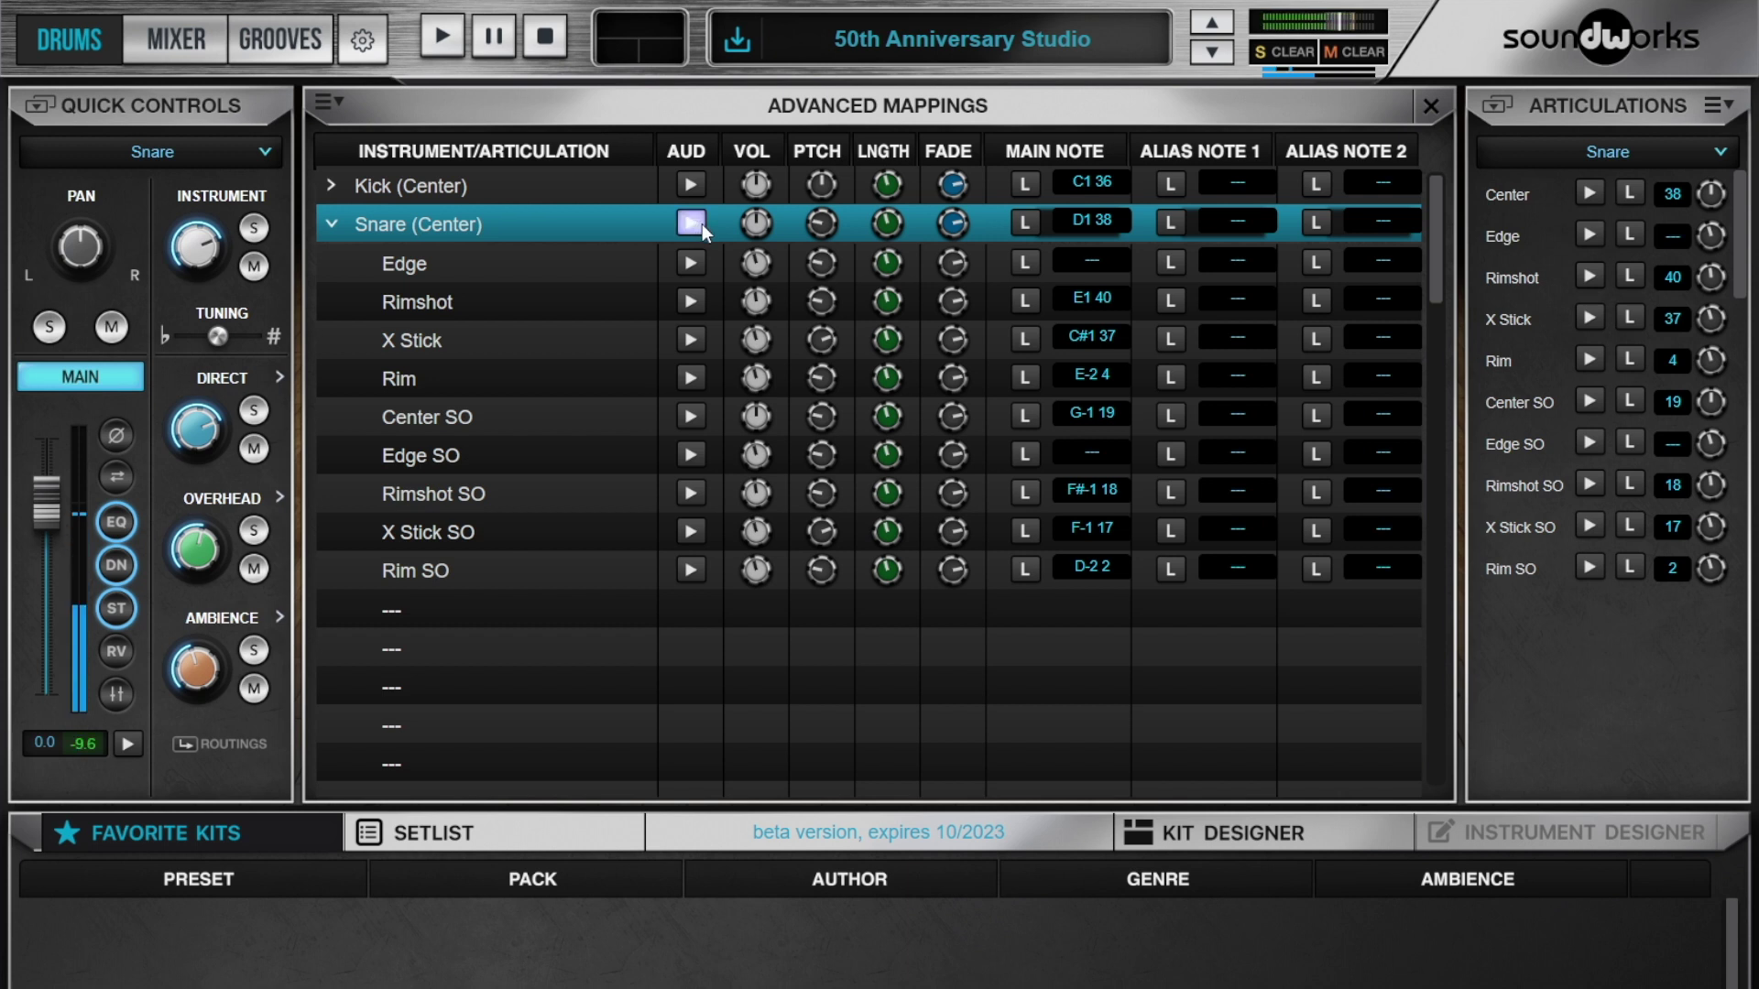
click(692, 224)
click(690, 301)
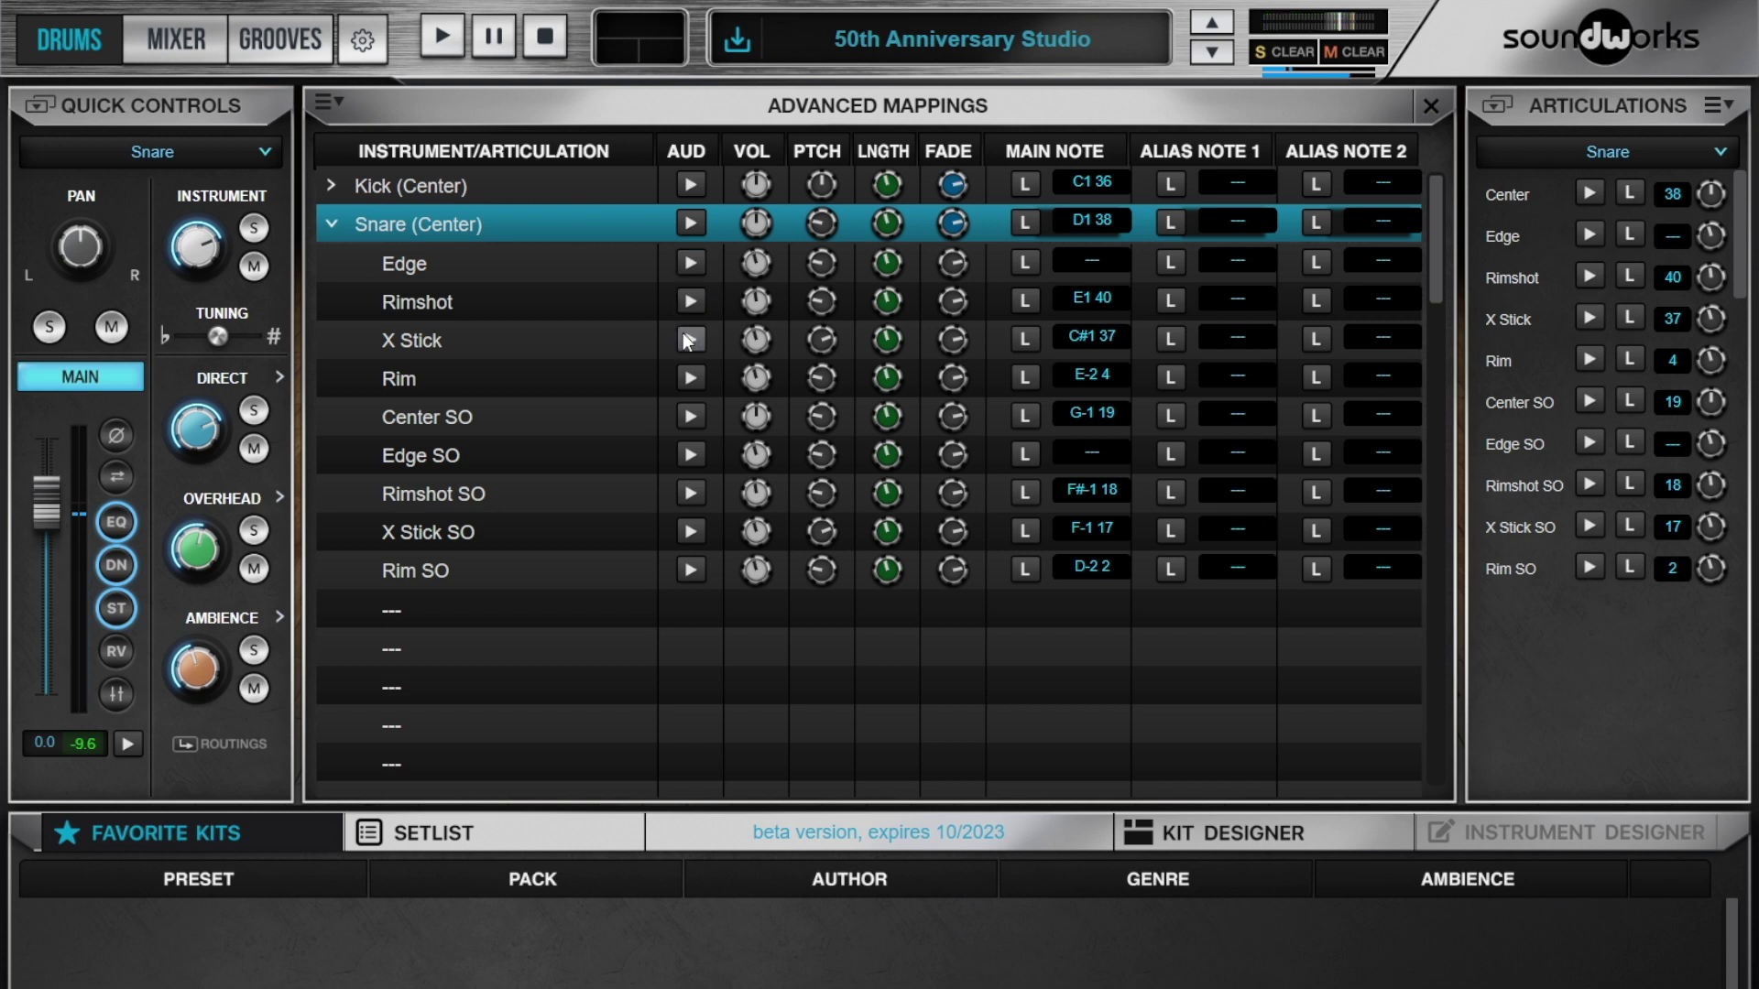
click(692, 224)
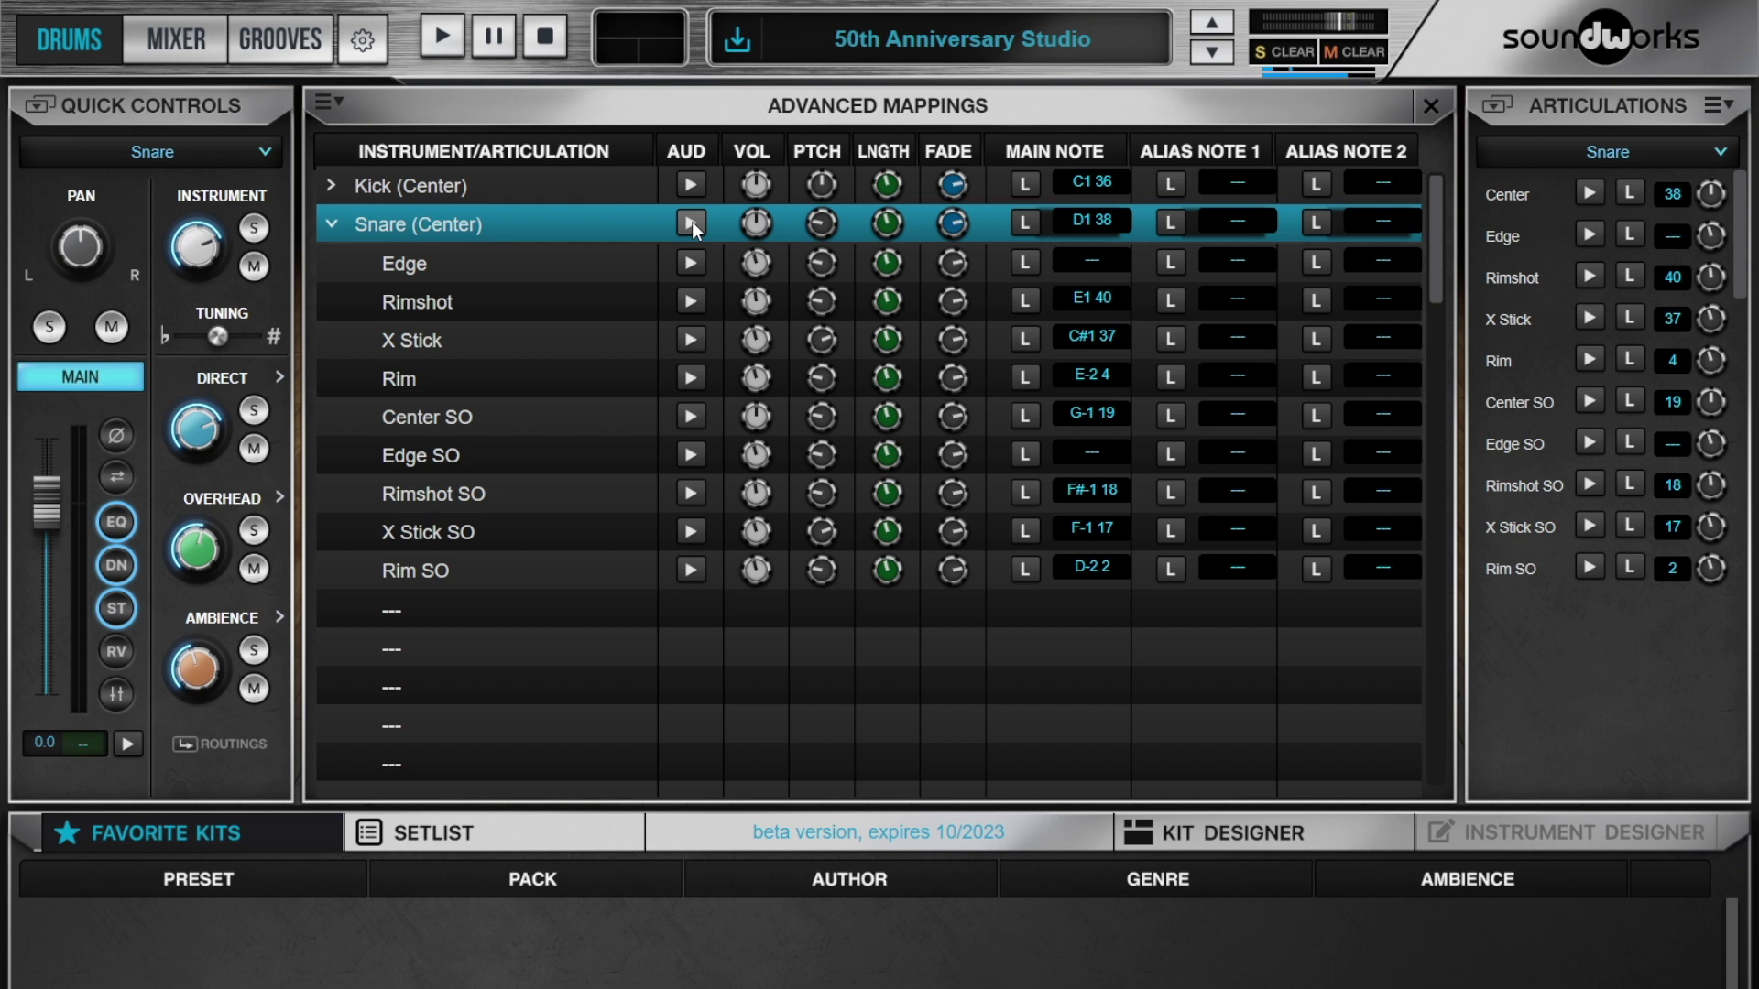
- Raise the pitch of the snare and all its articulations, then audition the result
mouse_move(829, 224)
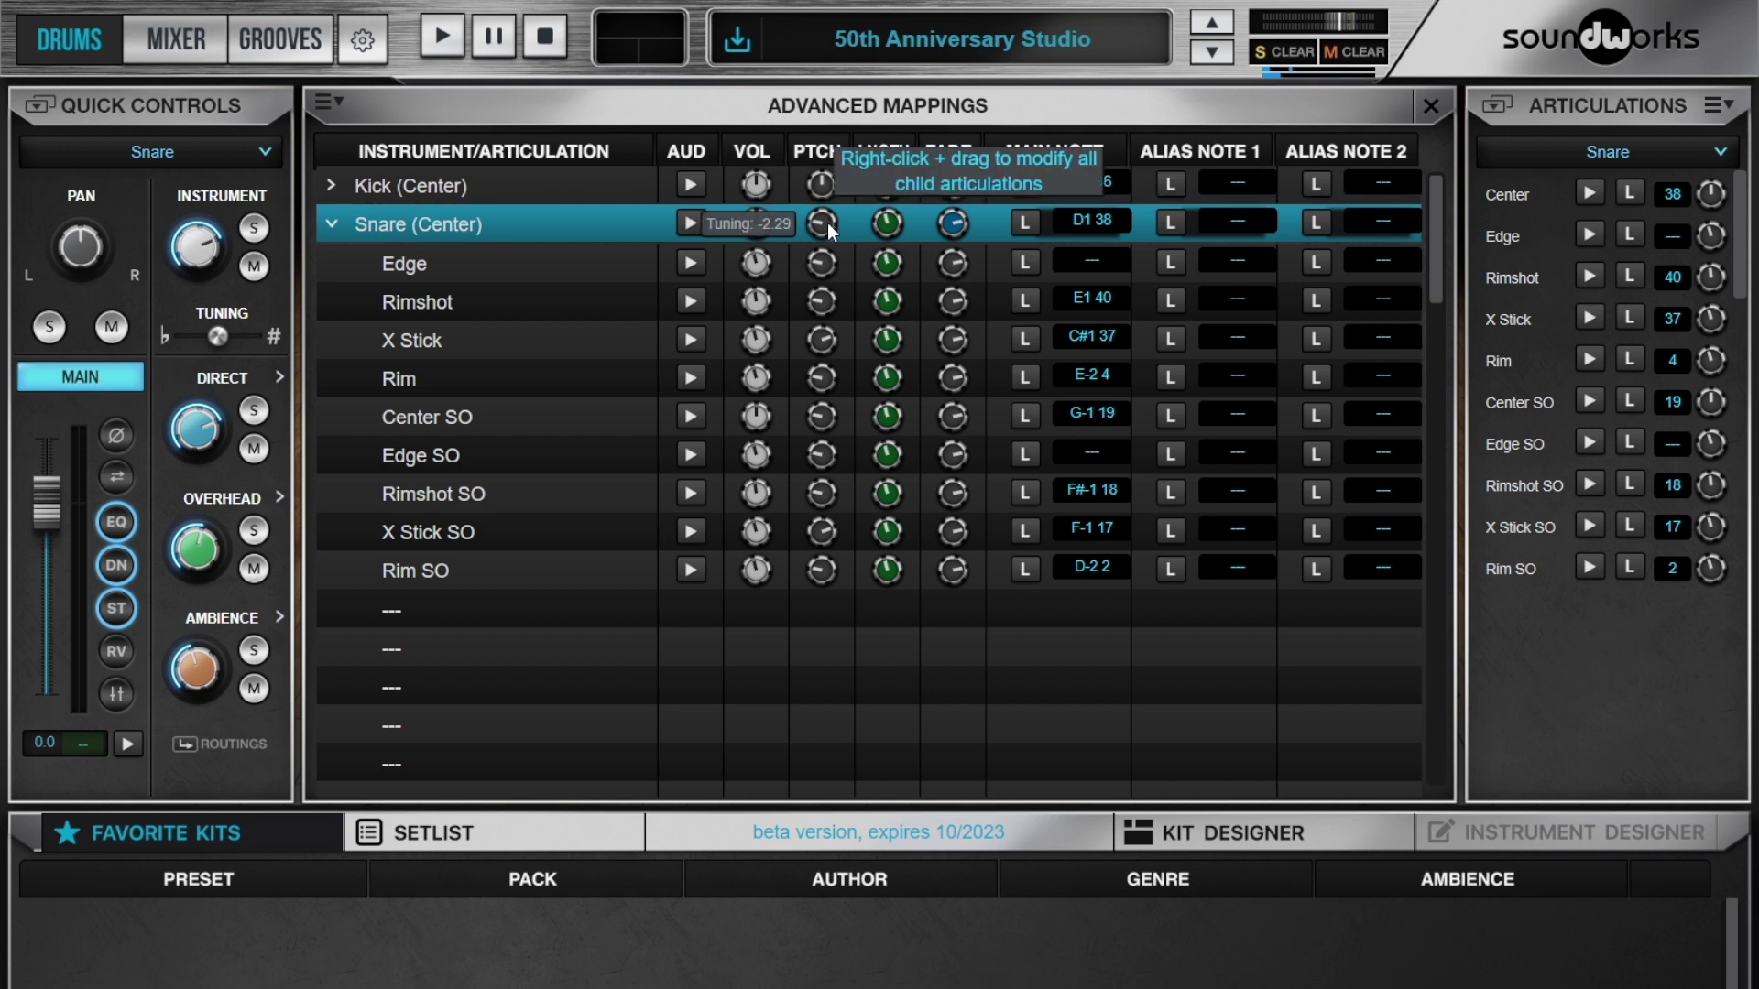
drag(829, 229, 987, 214)
click(689, 222)
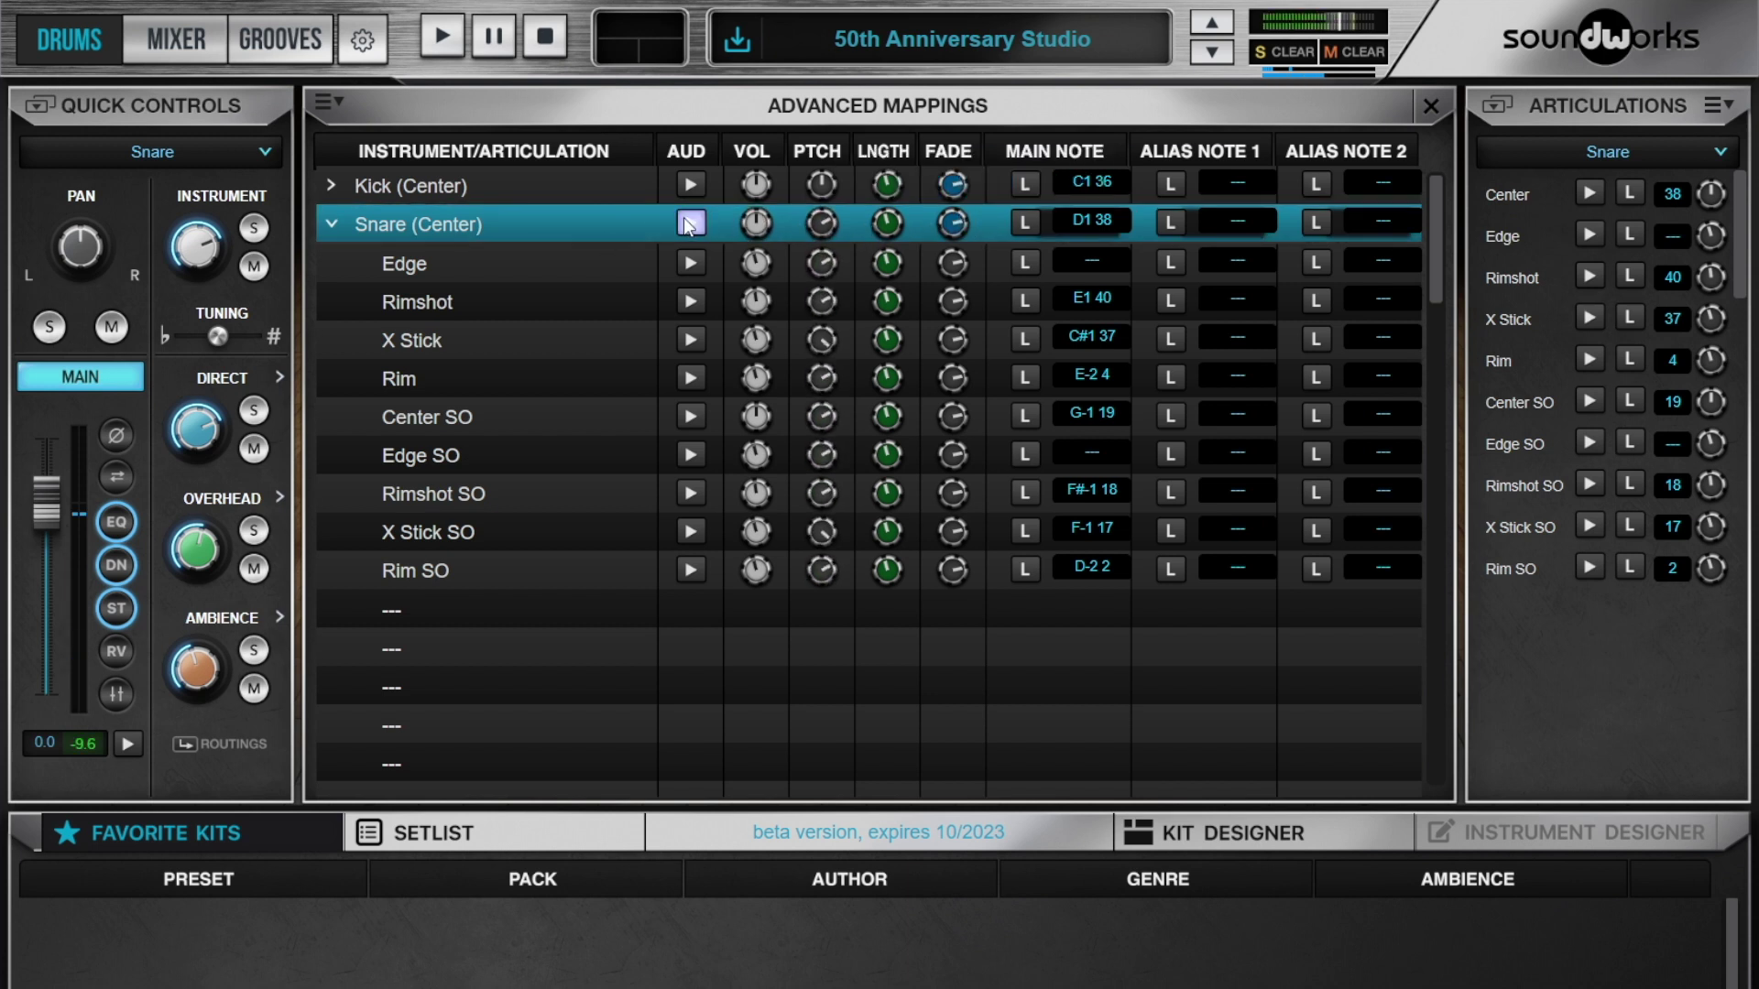
click(687, 224)
- Shorten the snare articulations to about 15%, then to 6.30%, auditioning each change
mouse_move(889, 225)
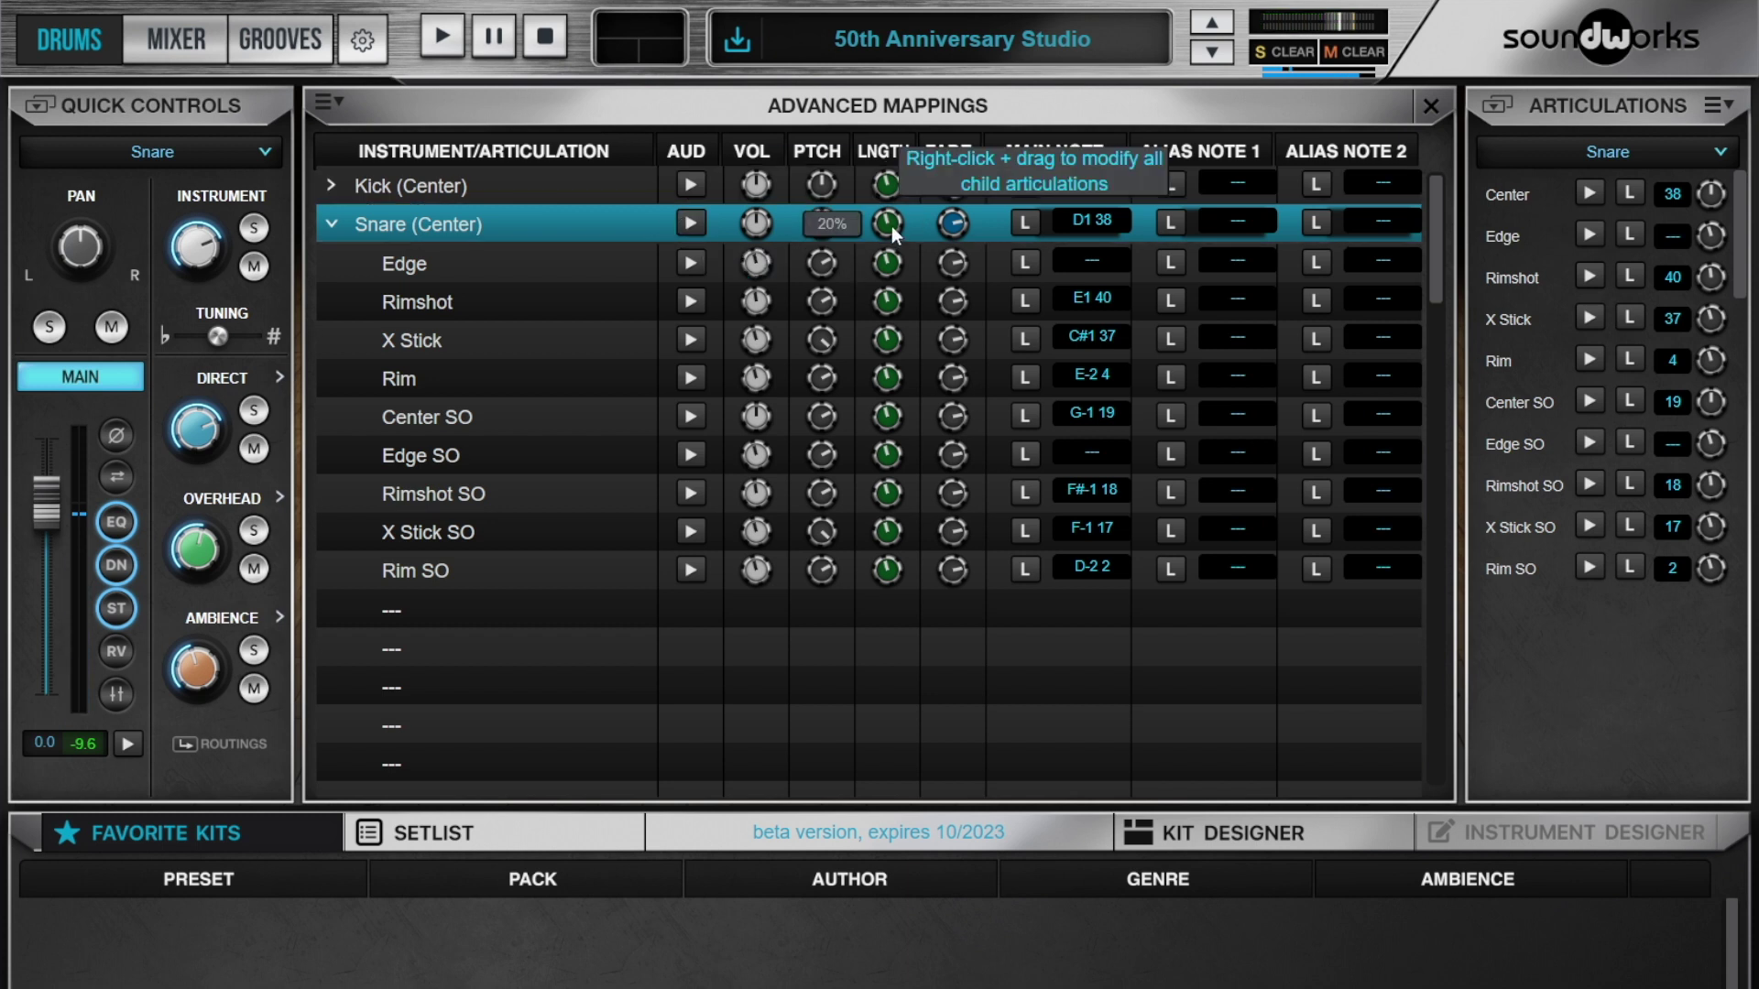
drag(889, 225, 870, 224)
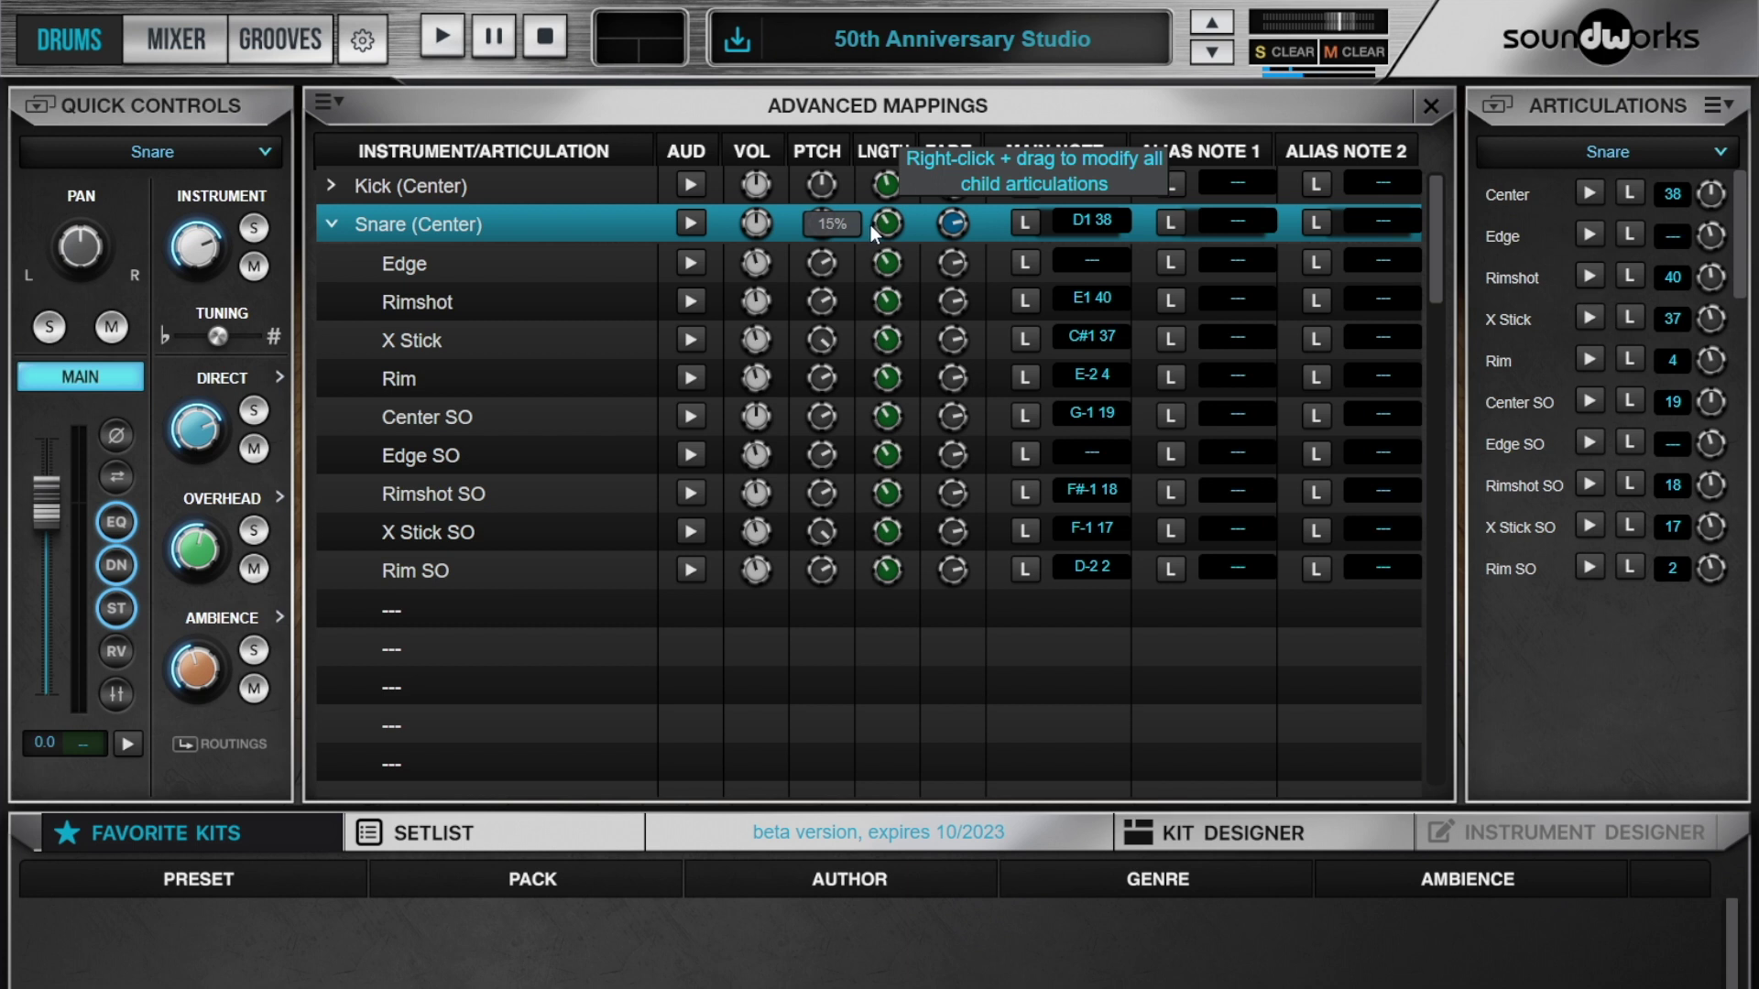
click(692, 223)
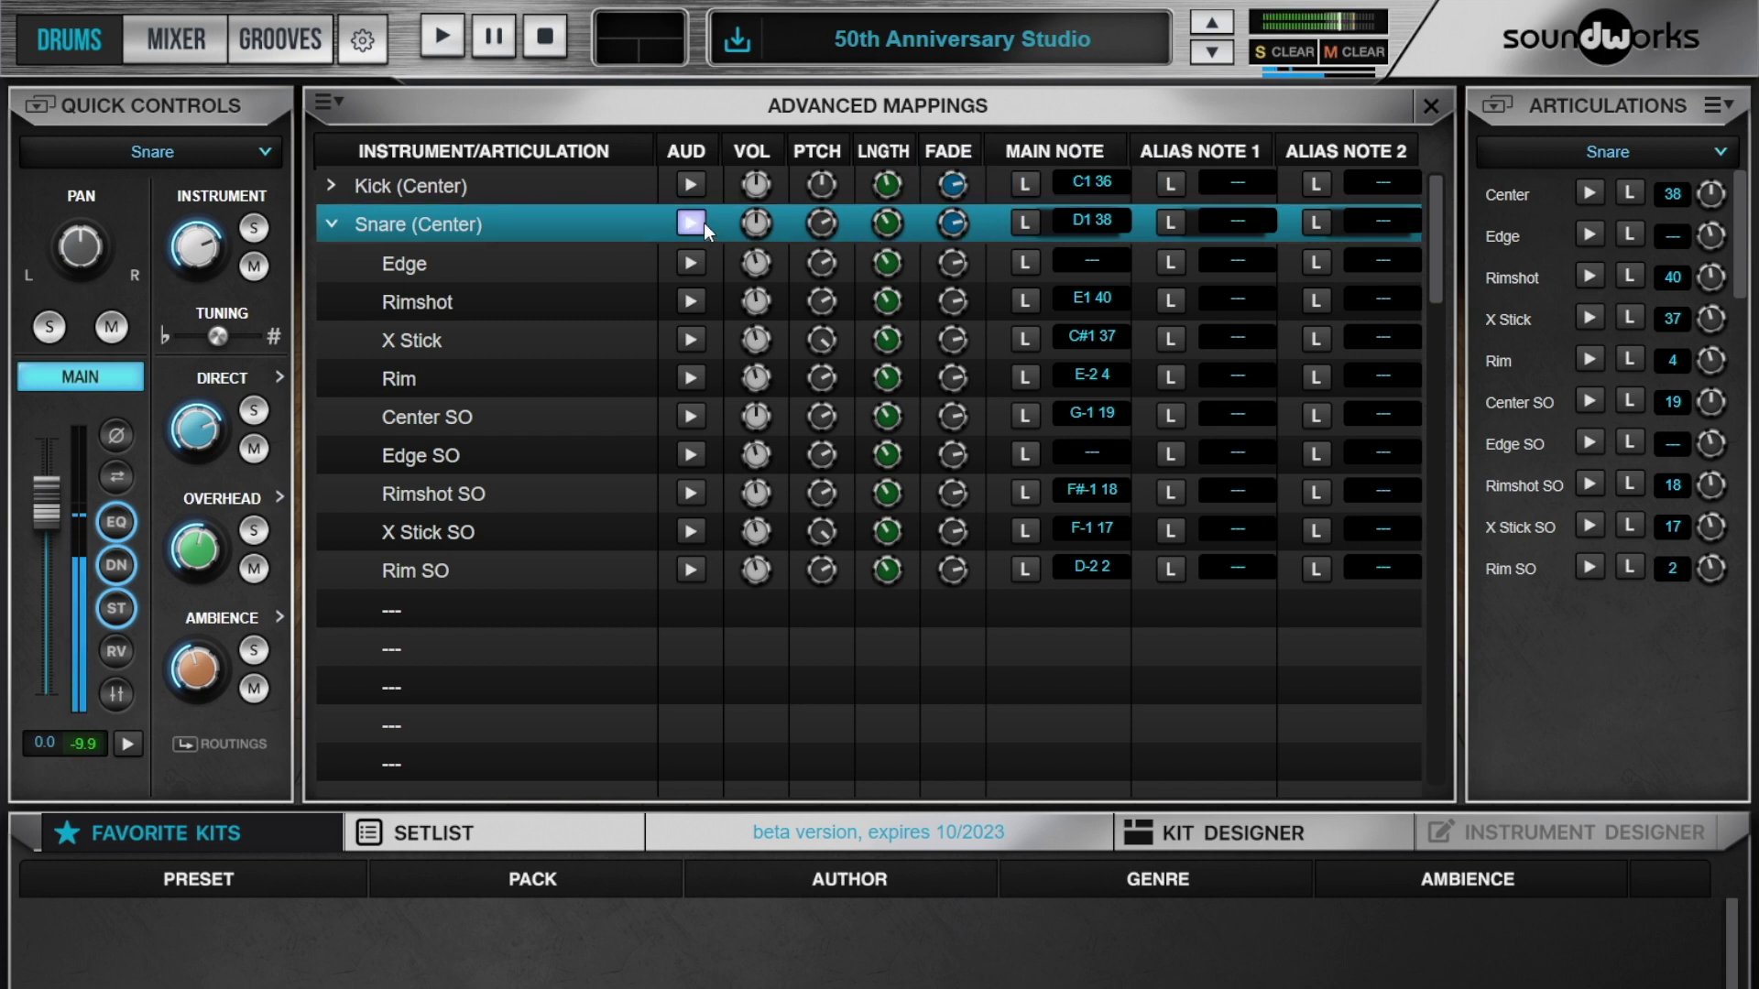
mouse_move(825, 227)
mouse_move(887, 232)
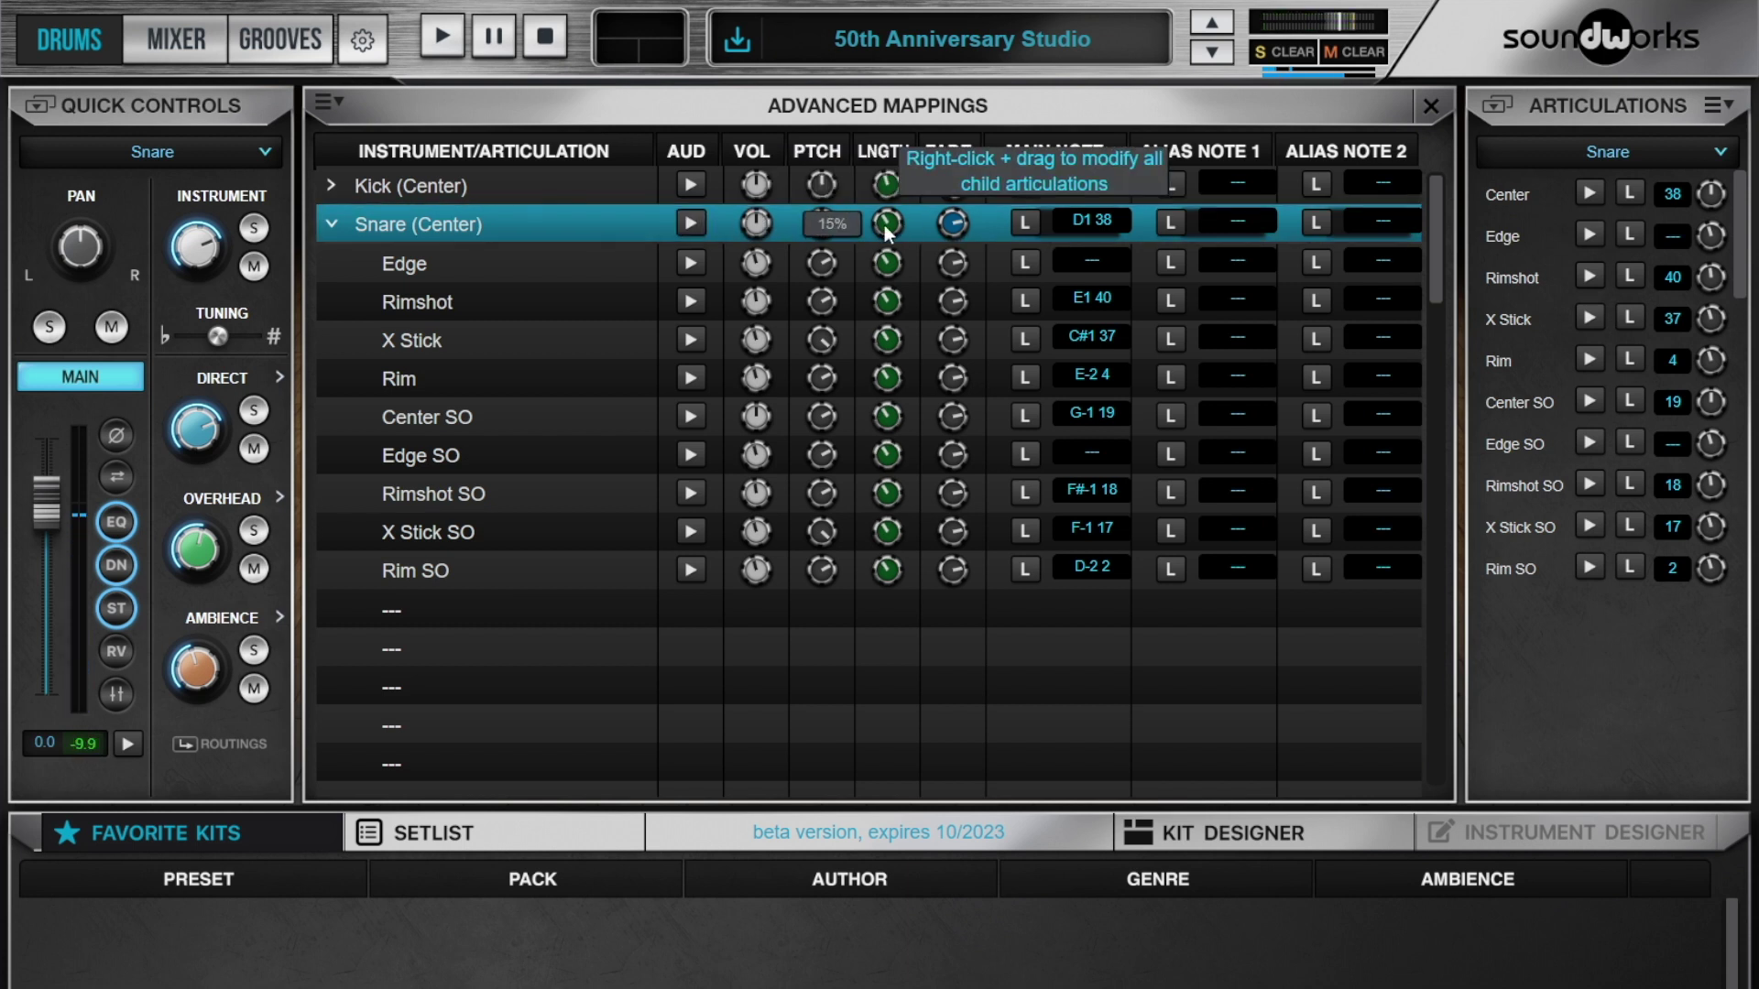
drag(887, 232, 845, 228)
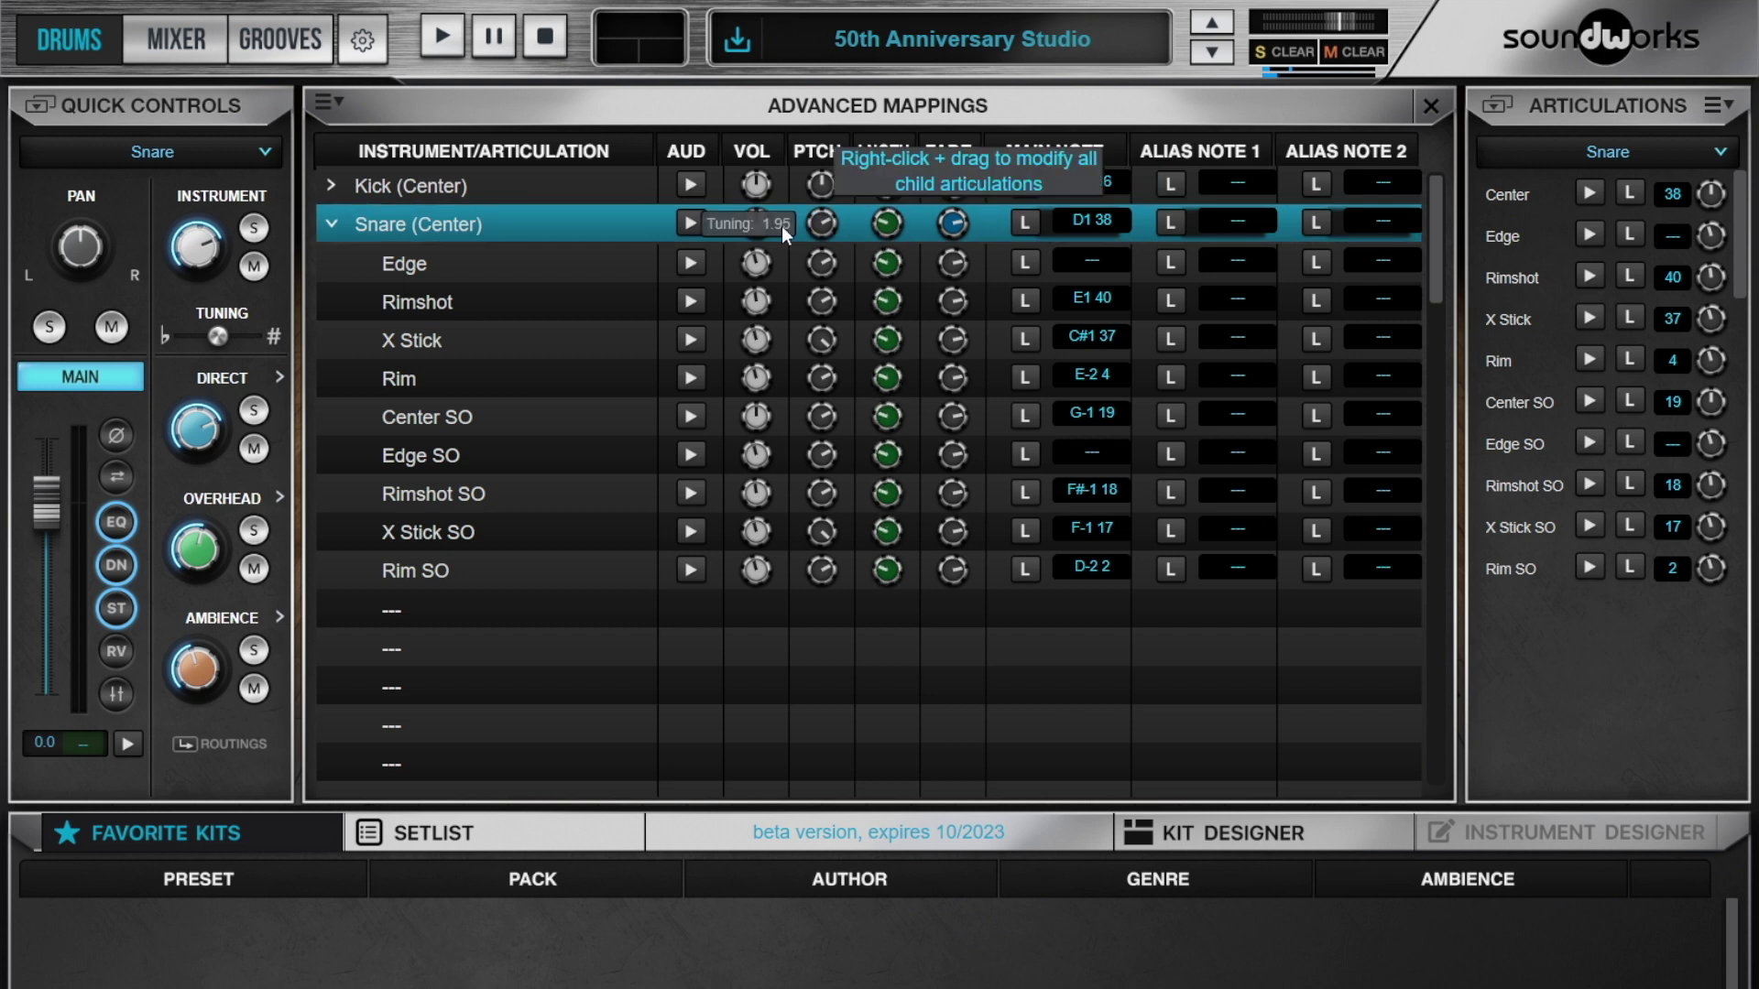
click(703, 229)
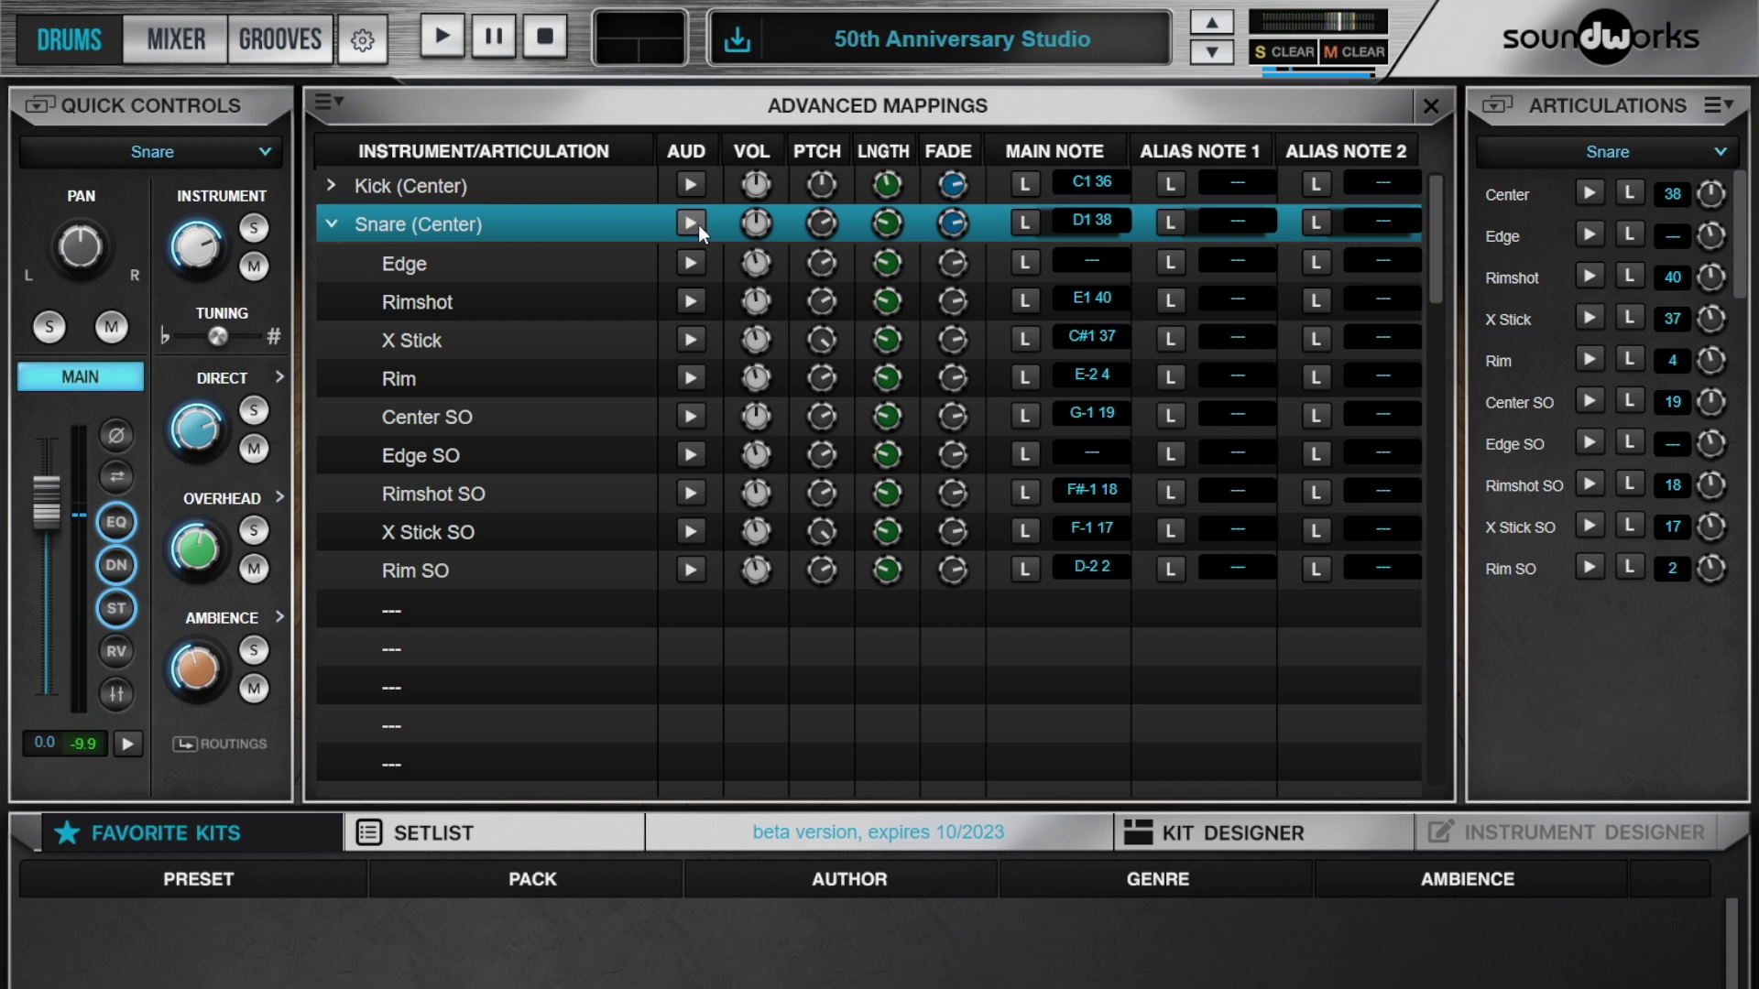
- Drop the snare family's fade from 65% to 0.00% and audition the short, dry snare
mouse_move(940, 223)
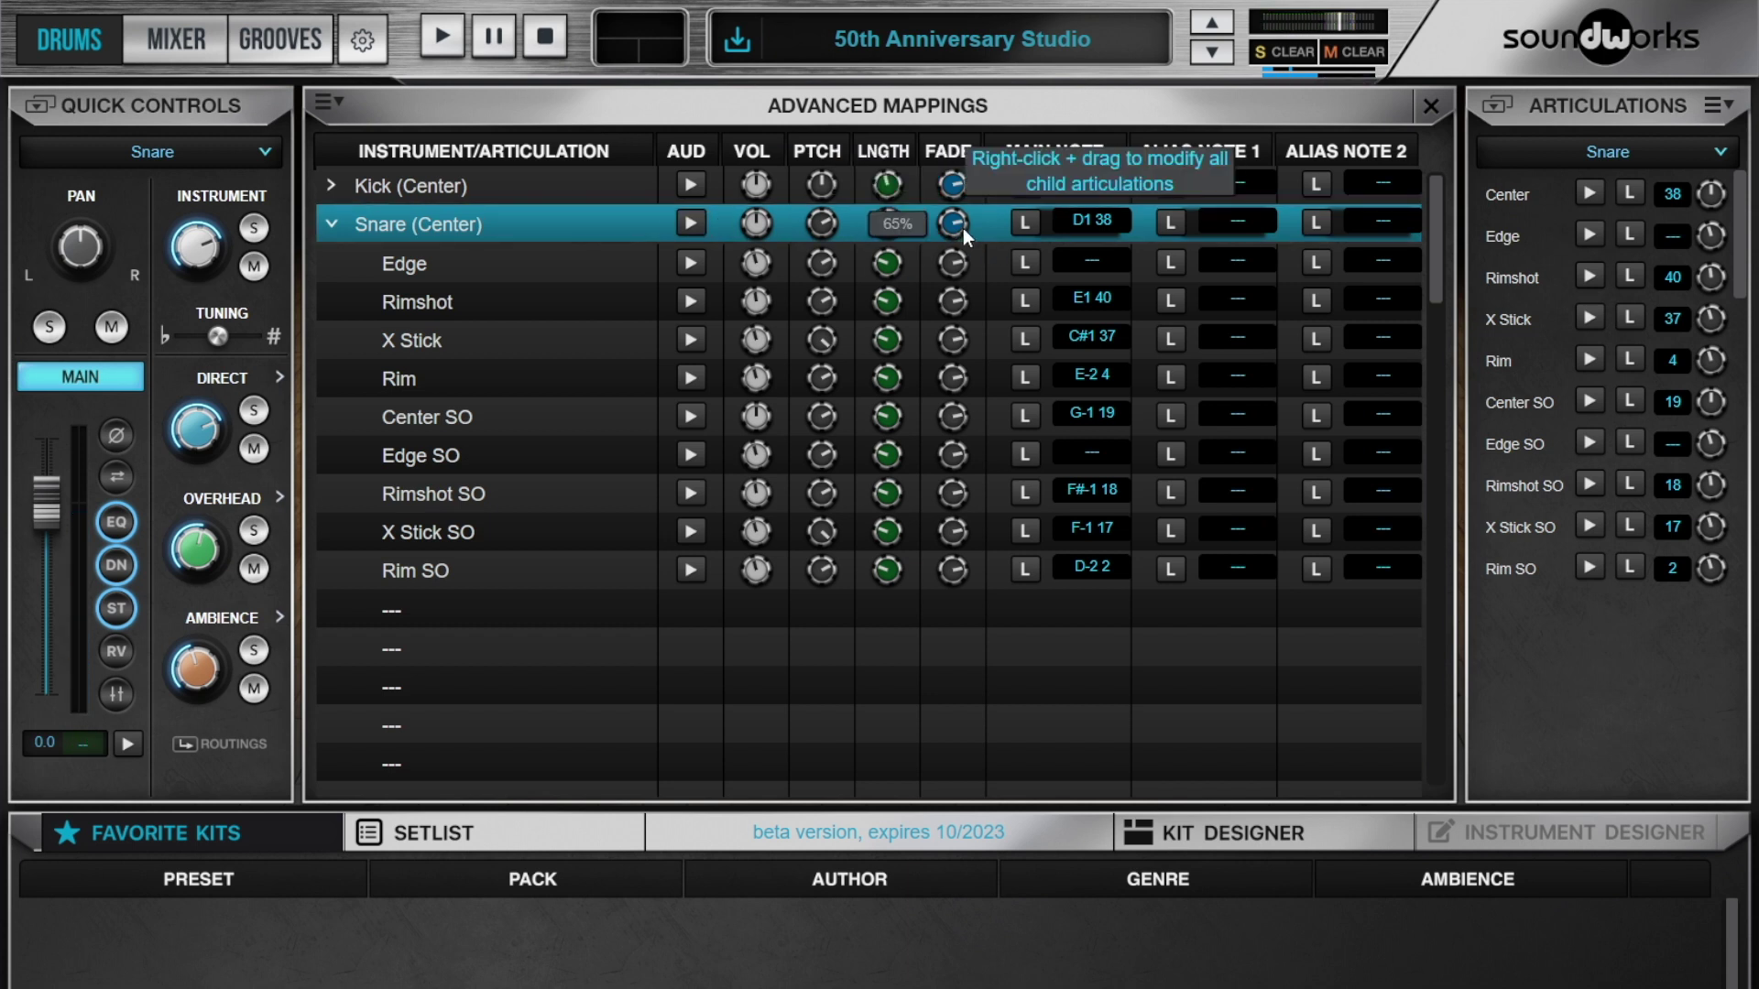
right_click(959, 225)
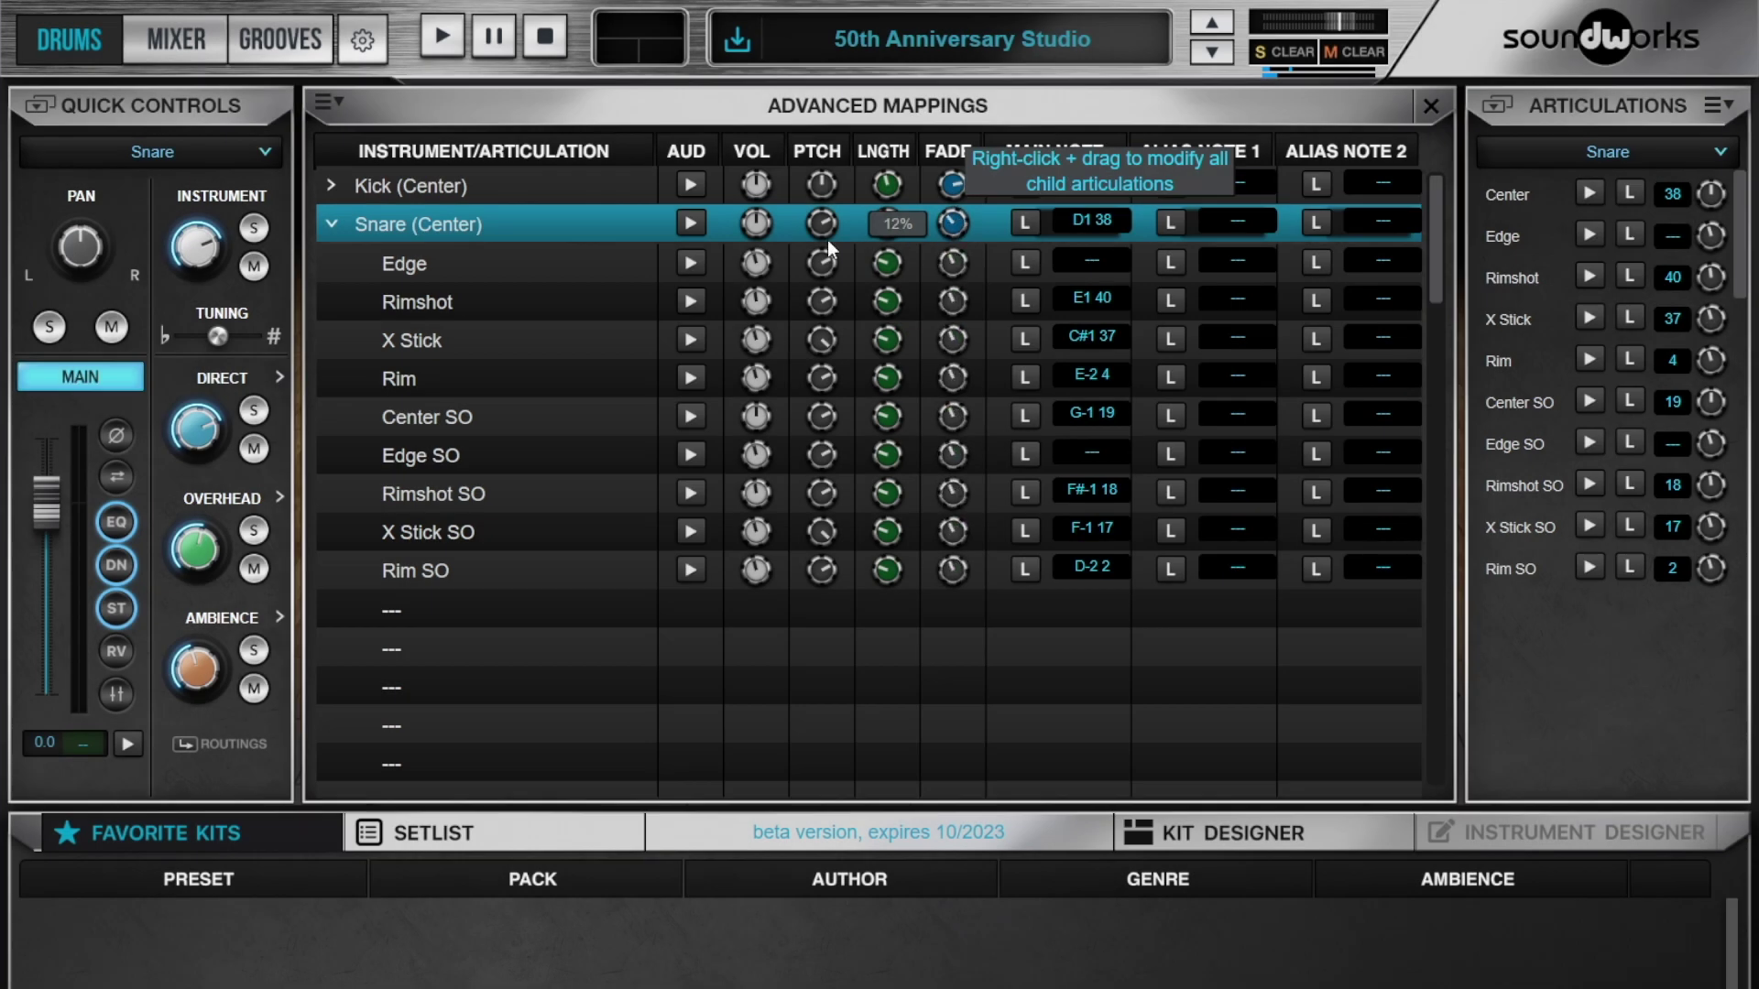
click(700, 227)
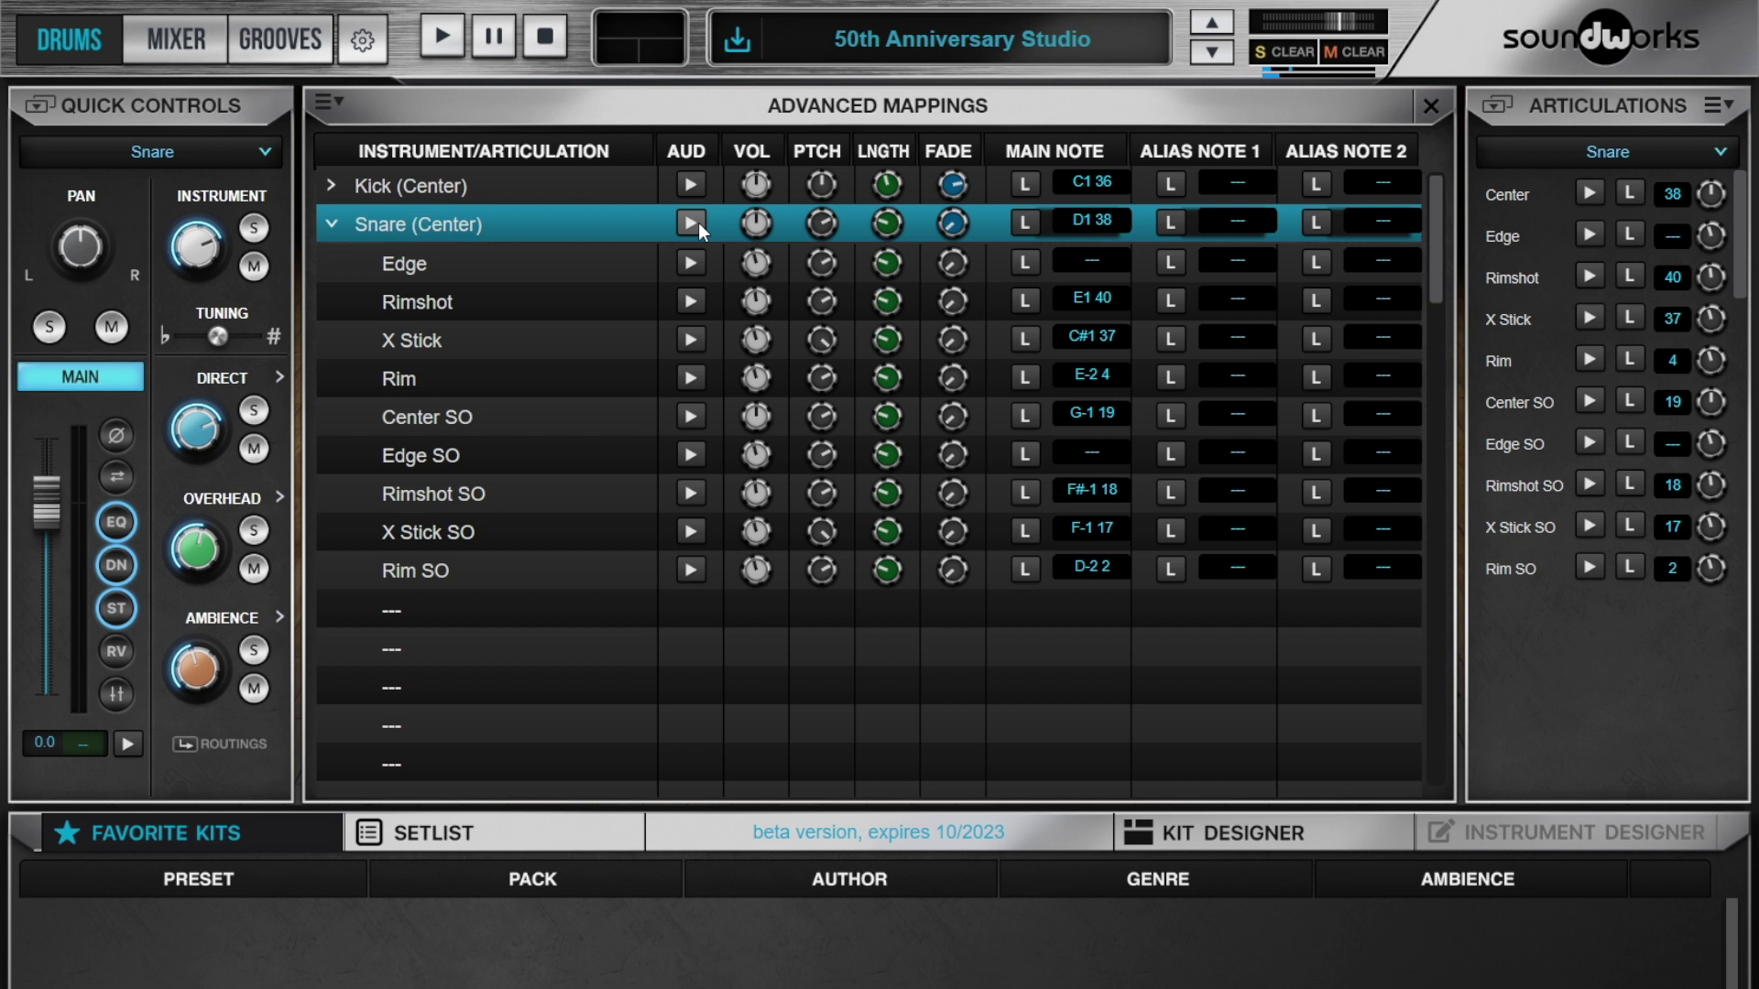
click(701, 230)
mouse_move(962, 237)
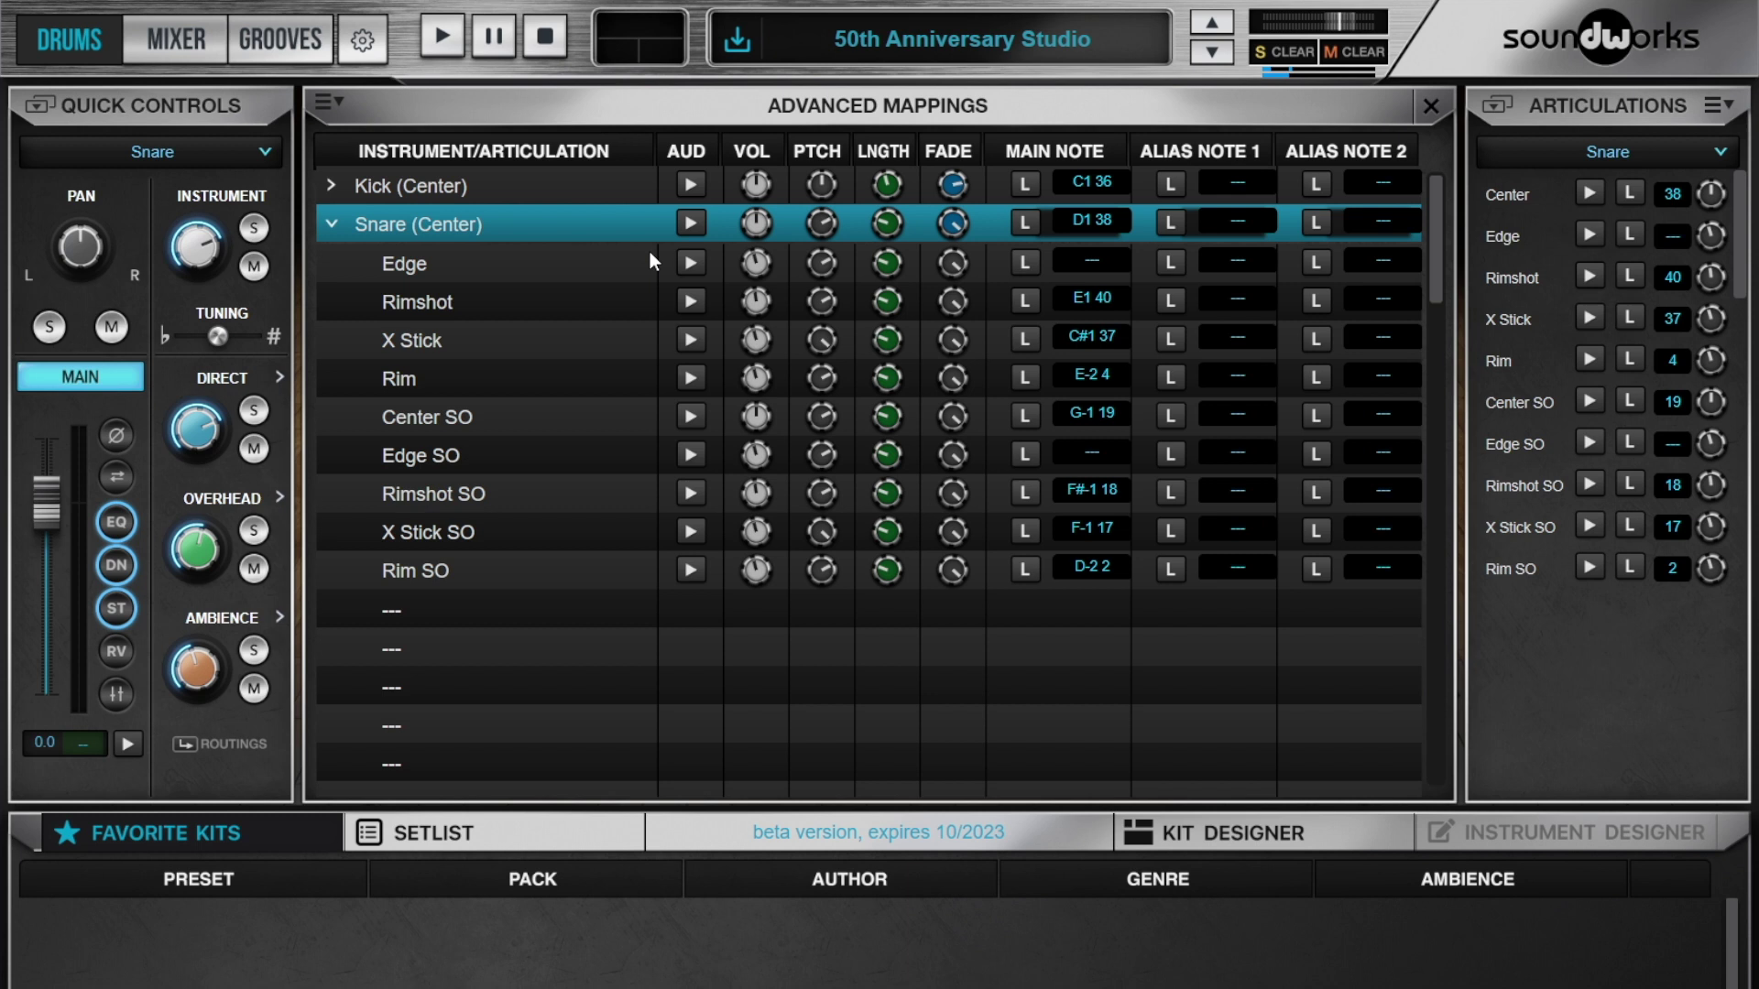
click(696, 223)
- Lengthen the snare articulations from 6.30% to about 11% and audition the result
click(692, 224)
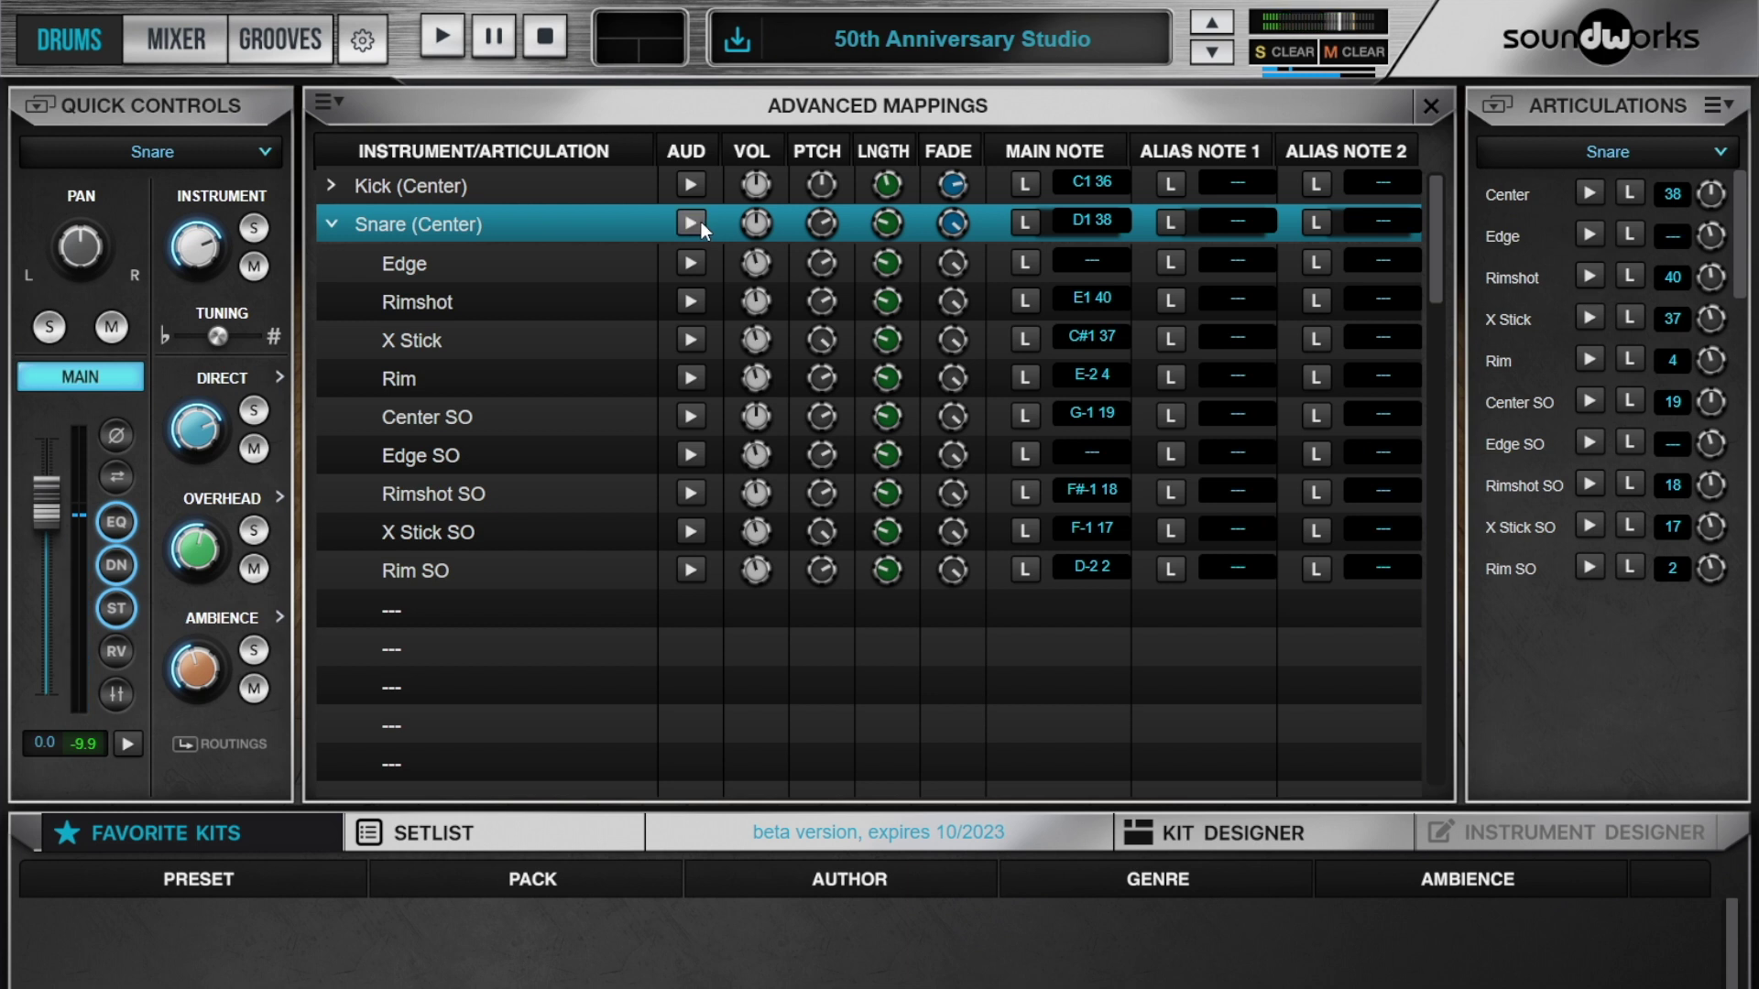
mouse_move(898, 228)
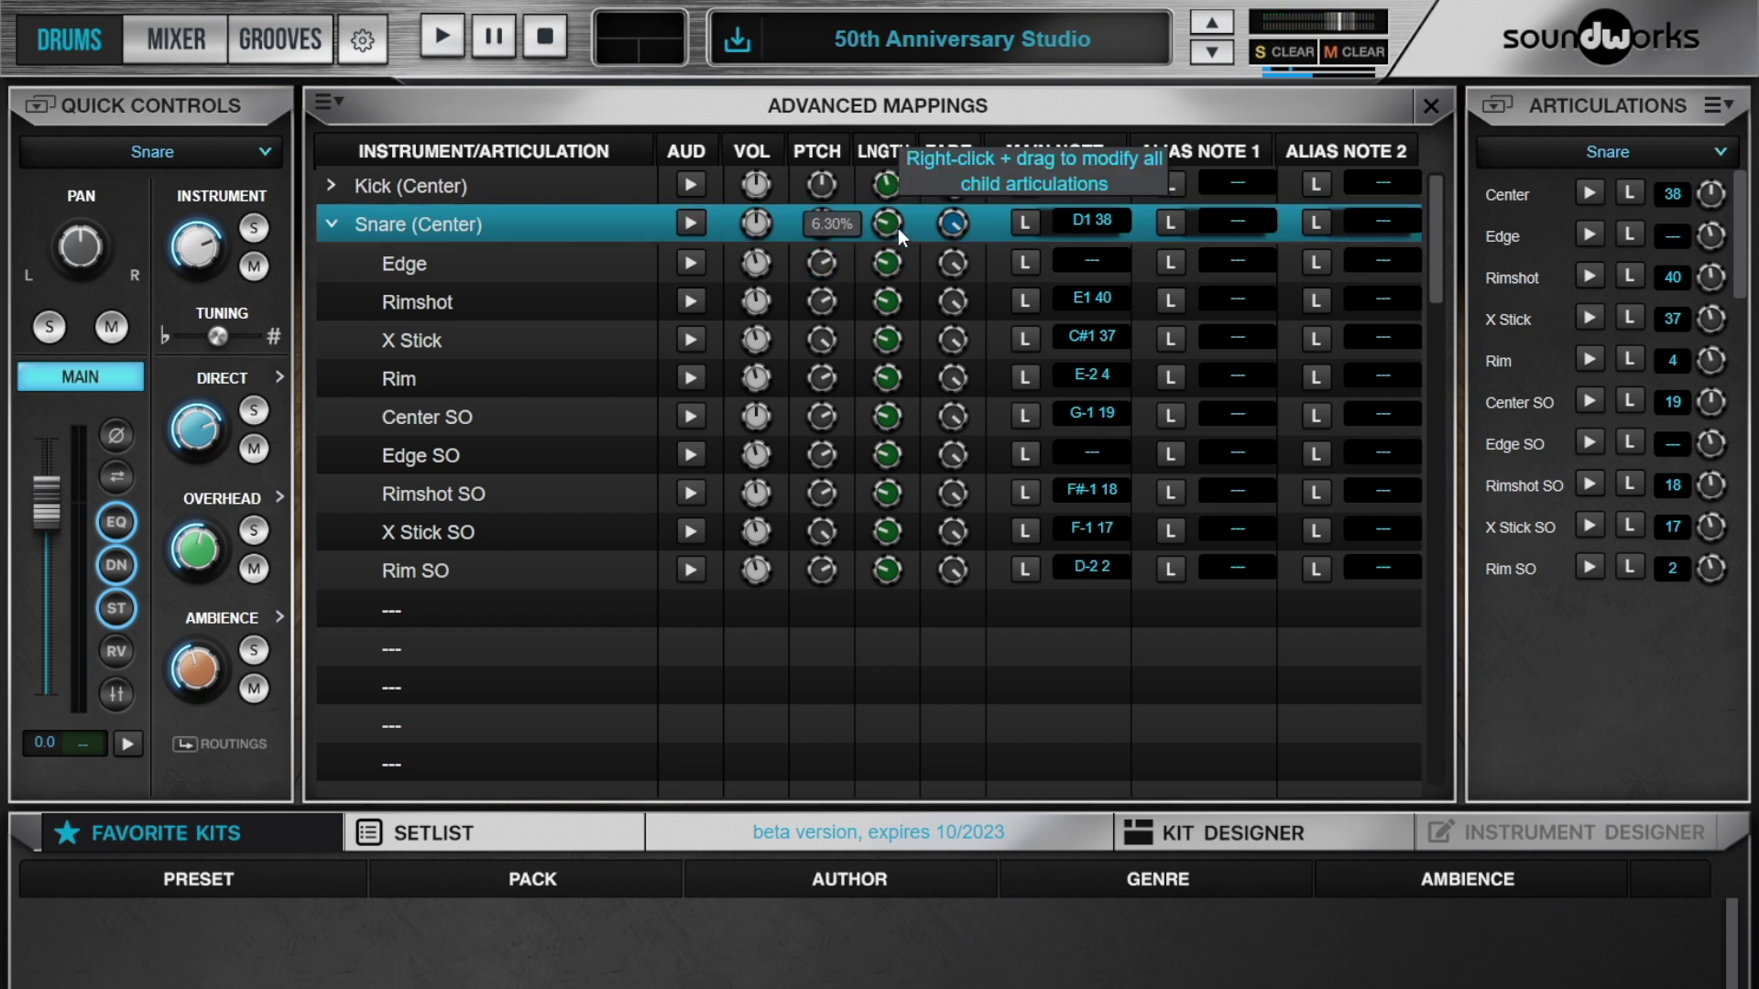
drag(897, 228, 920, 223)
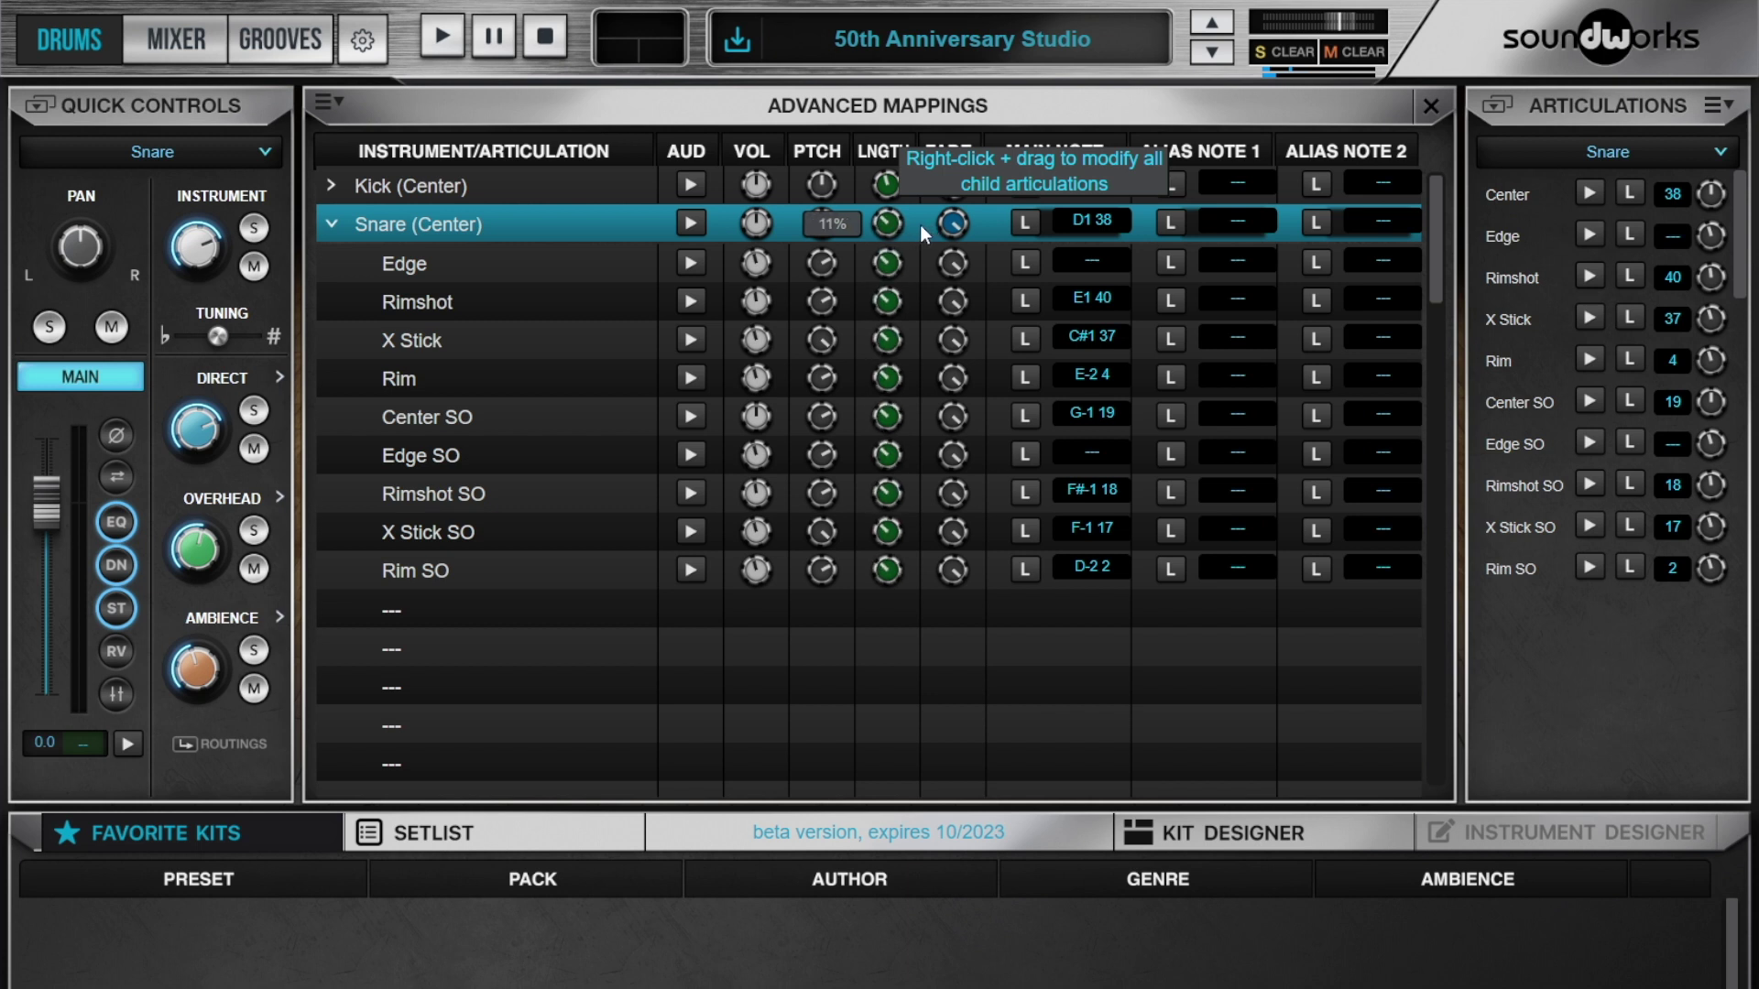
click(693, 223)
click(693, 224)
click(694, 224)
click(693, 224)
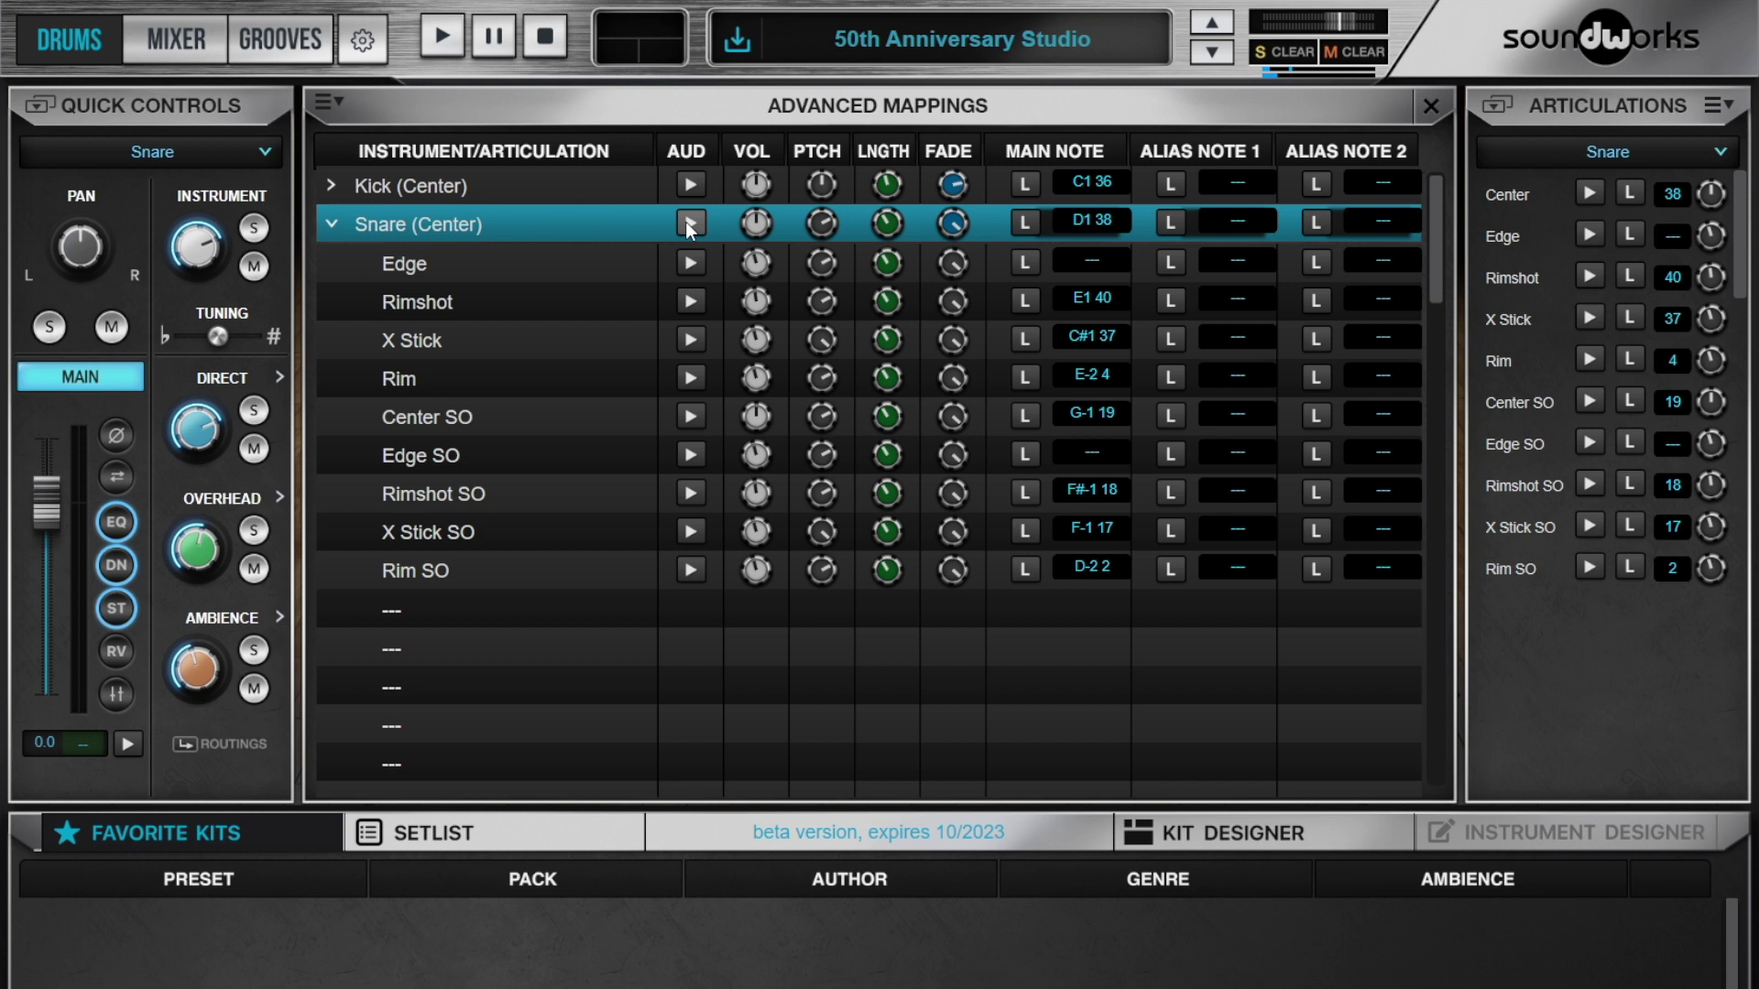
- Lower the snare family's fade, then raise it to about 88%, auditioning the snare between changes
mouse_move(943, 236)
drag(952, 227, 924, 228)
click(698, 231)
click(700, 232)
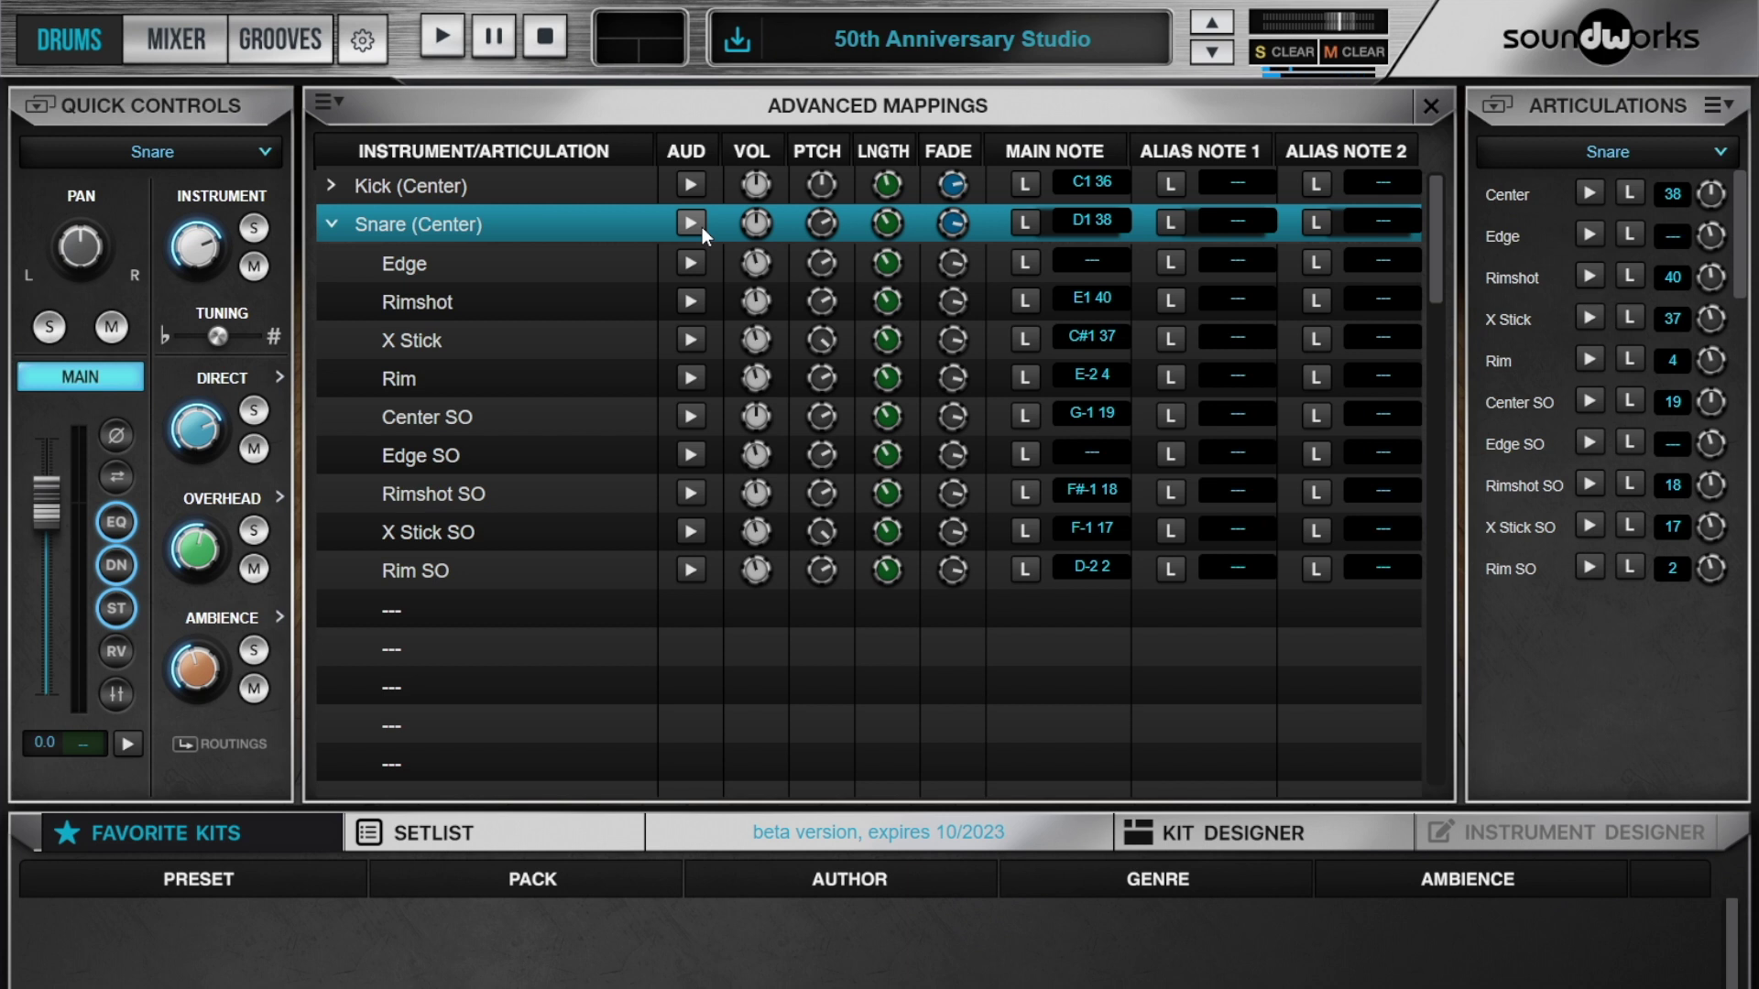
mouse_move(938, 240)
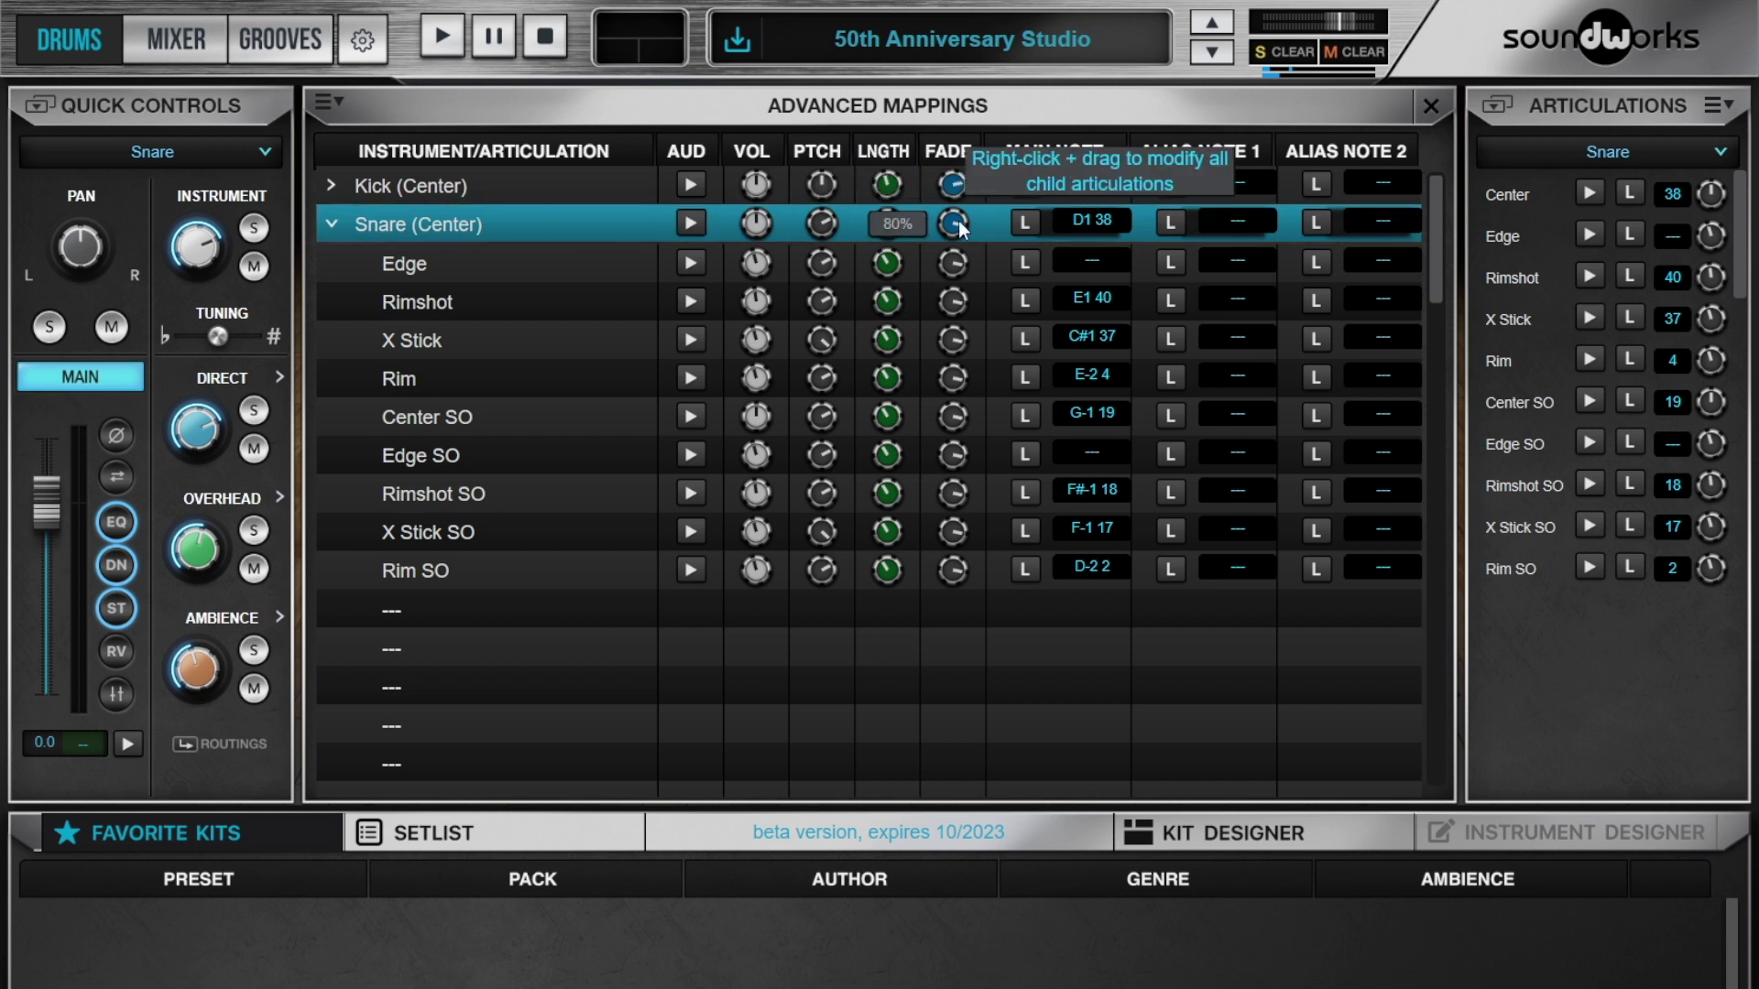
drag(936, 244, 933, 255)
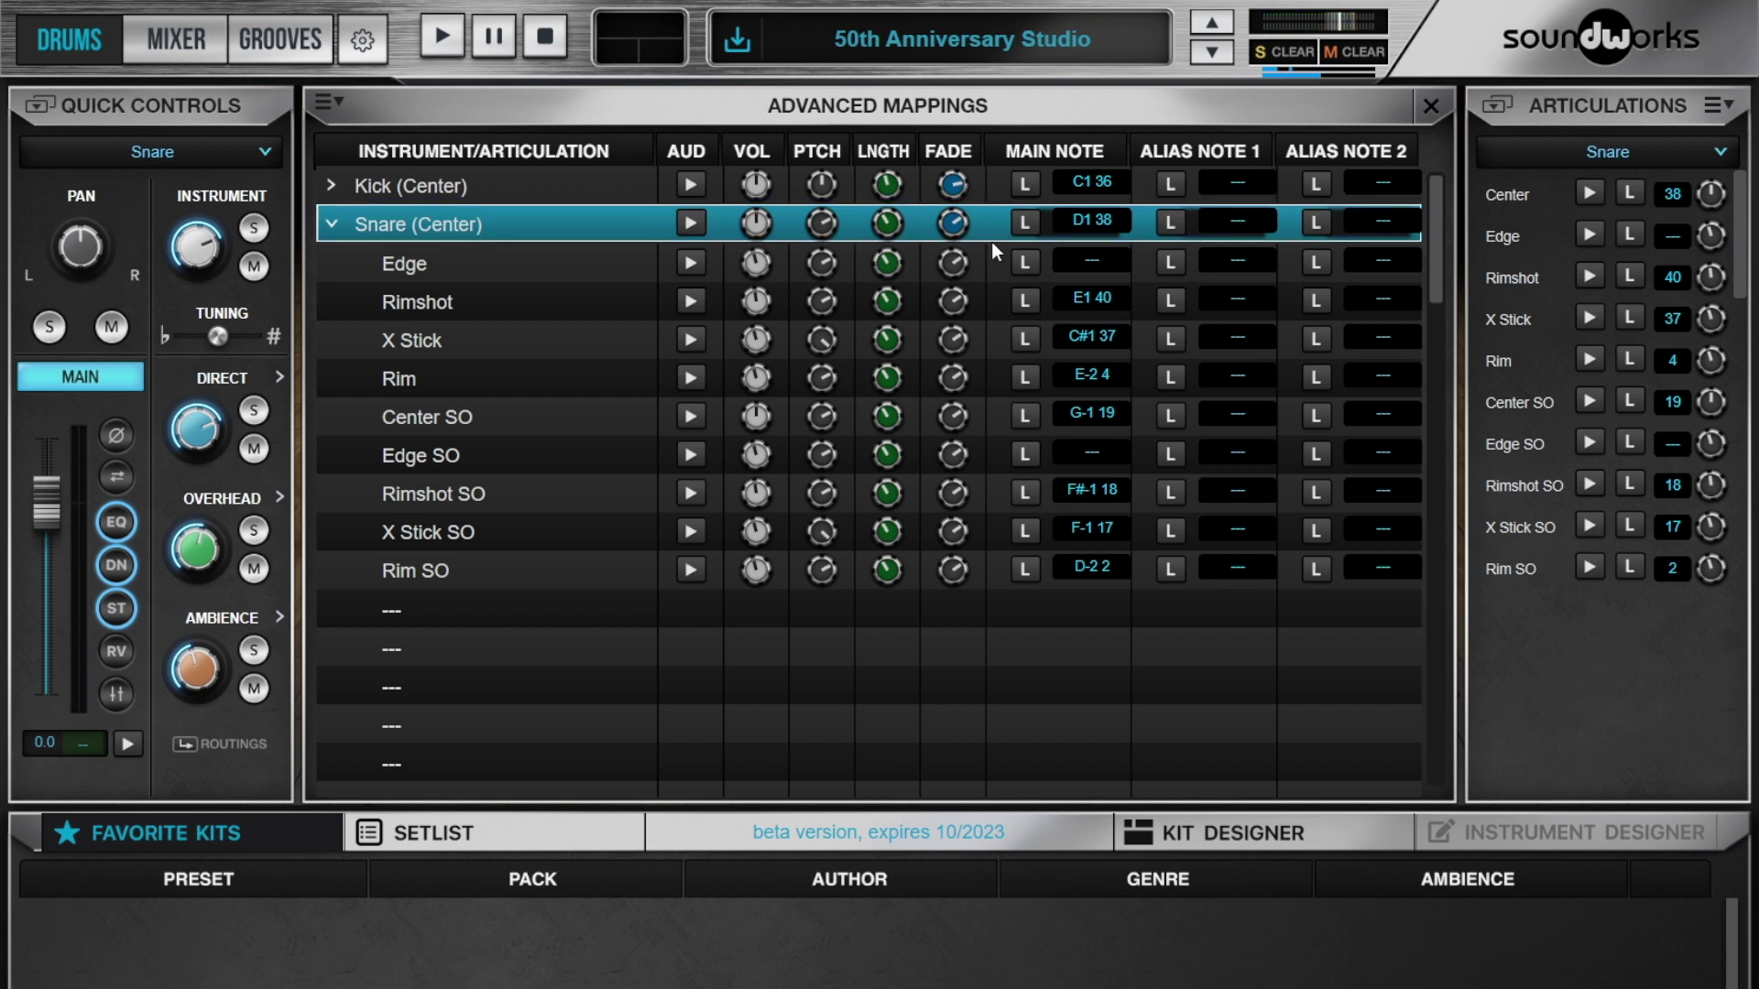
mouse_move(959, 231)
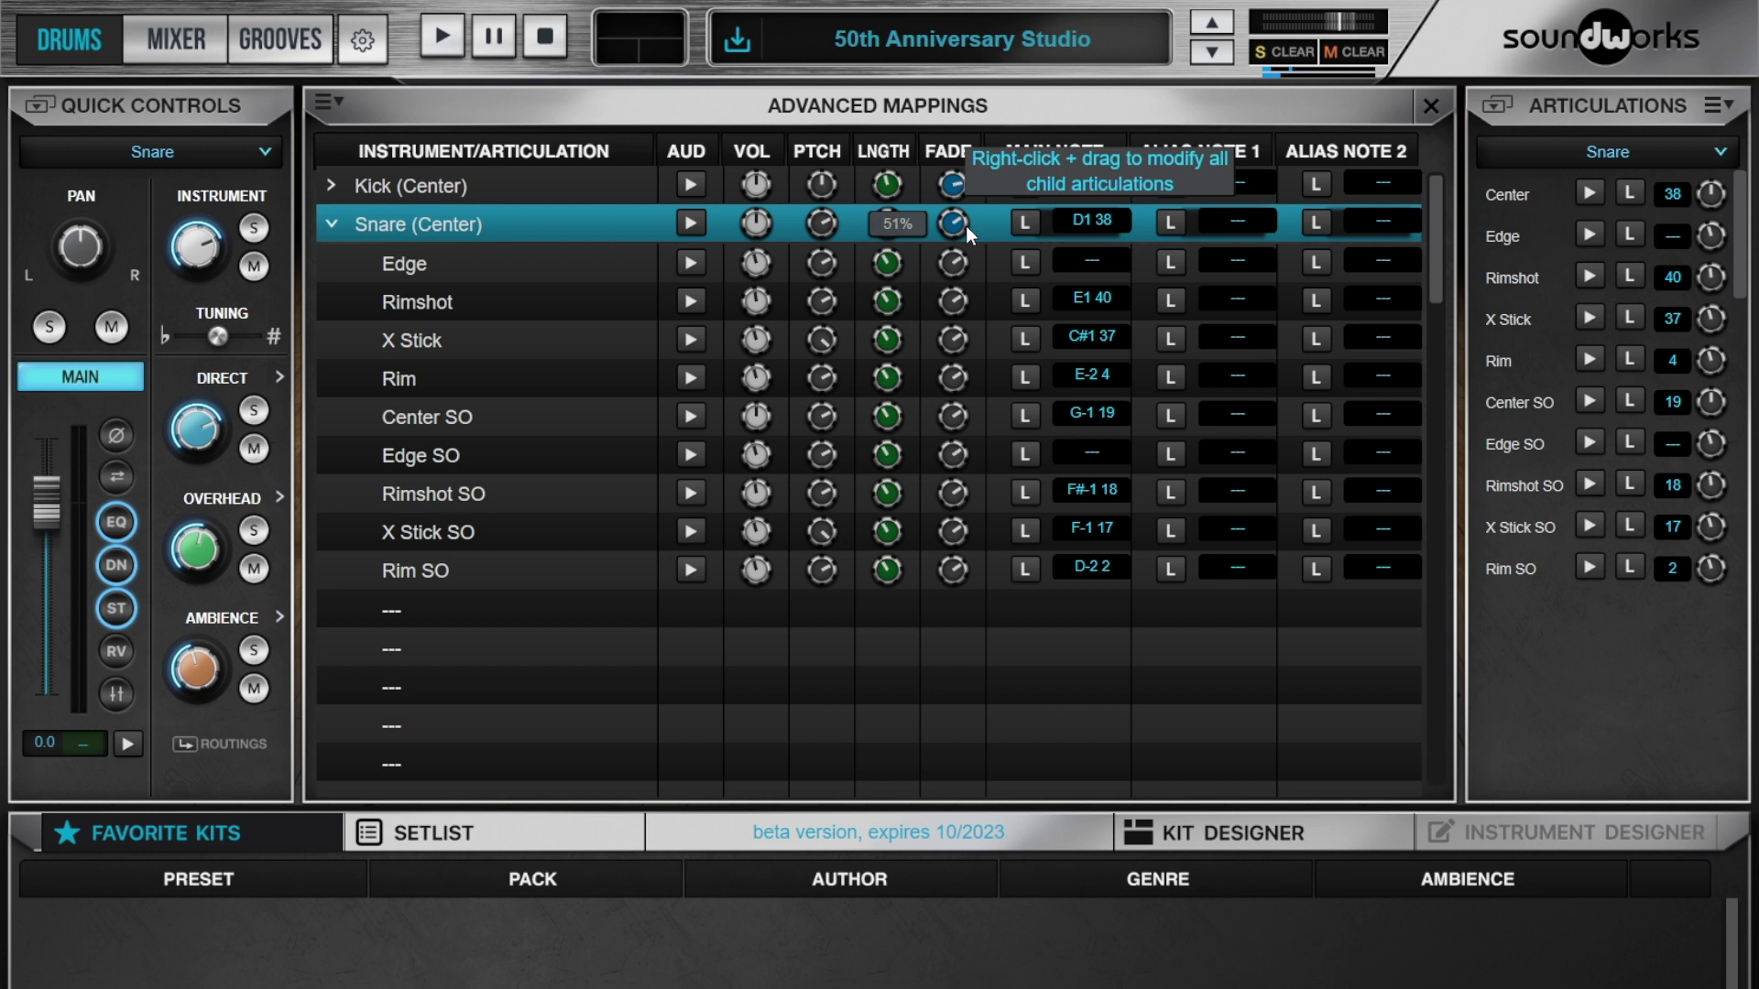
drag(966, 226, 1039, 223)
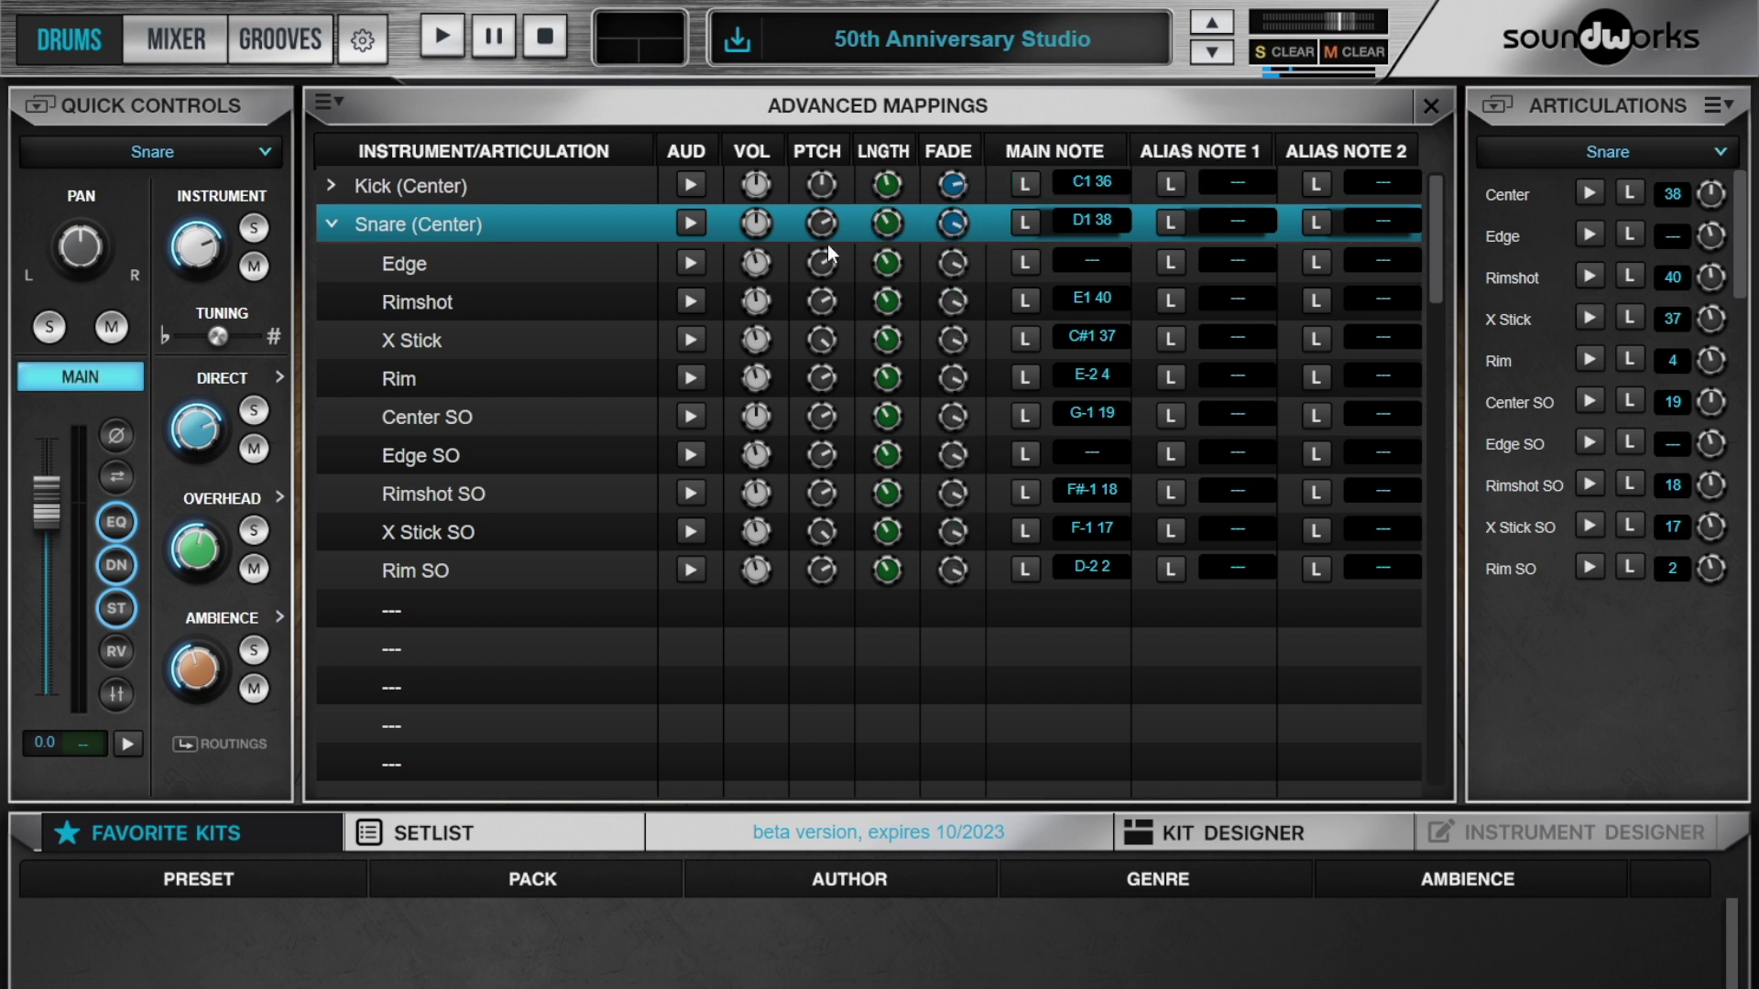
click(690, 224)
mouse_move(819, 232)
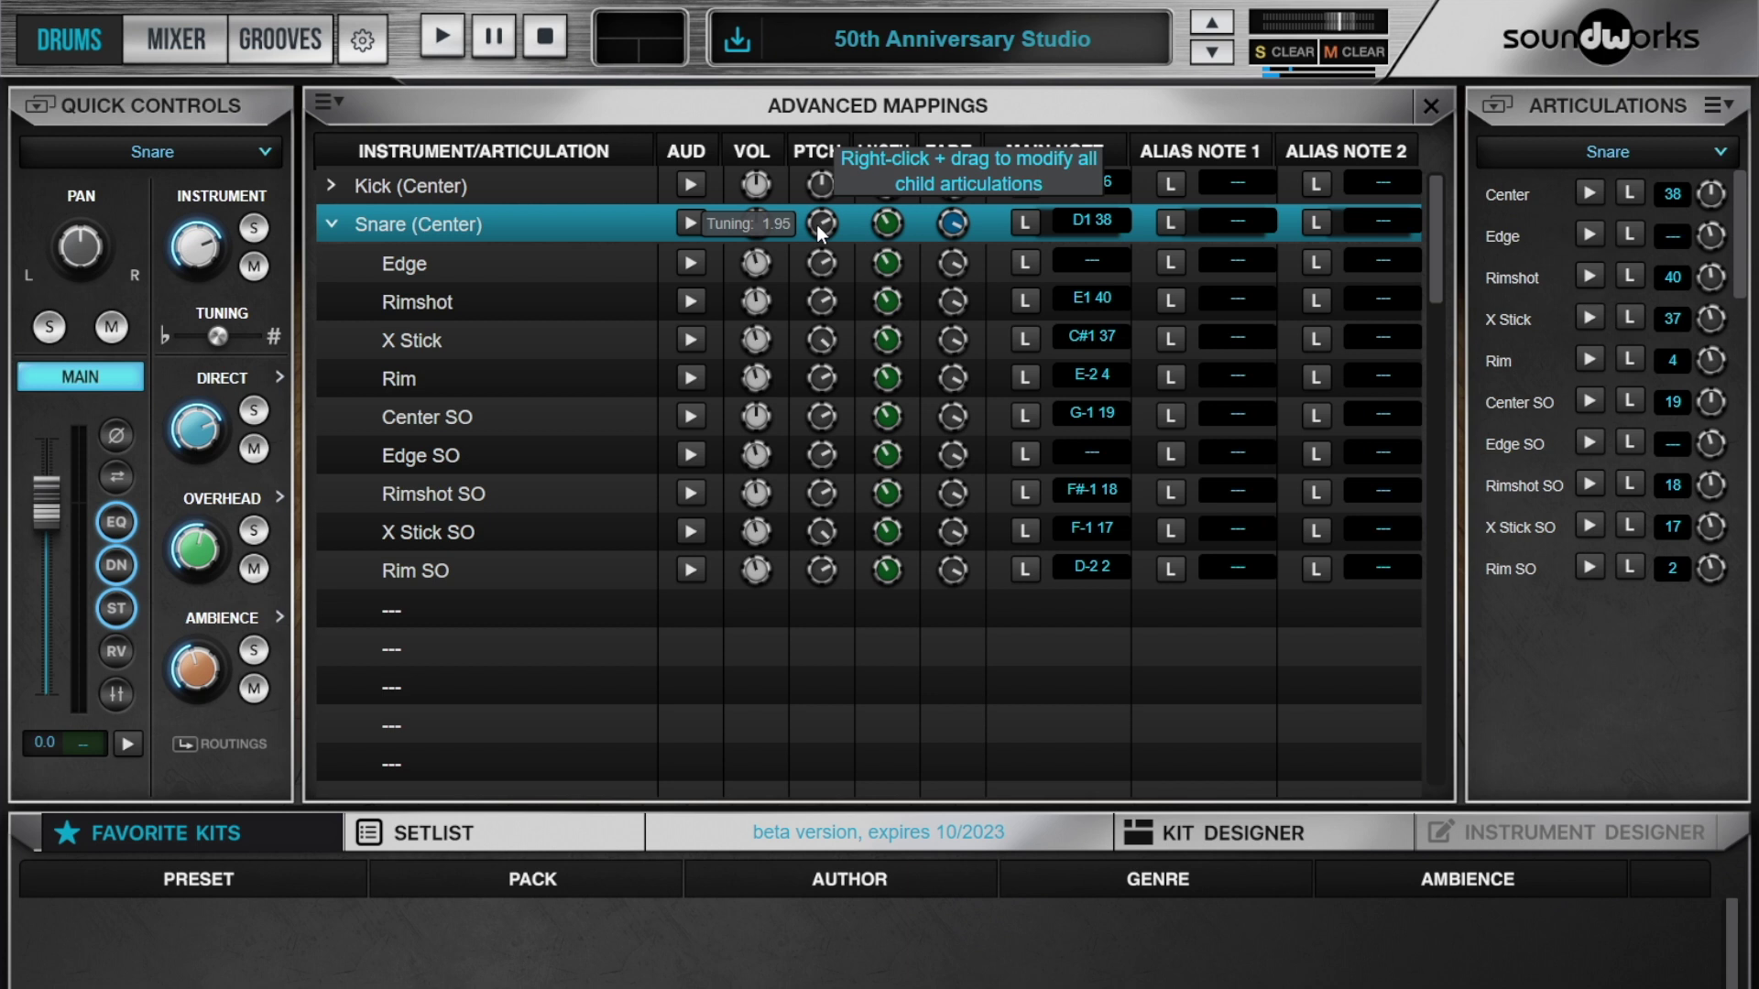
- Reset the Snare (Center) fade to 0.00% and its length back to 100%
mouse_move(959, 229)
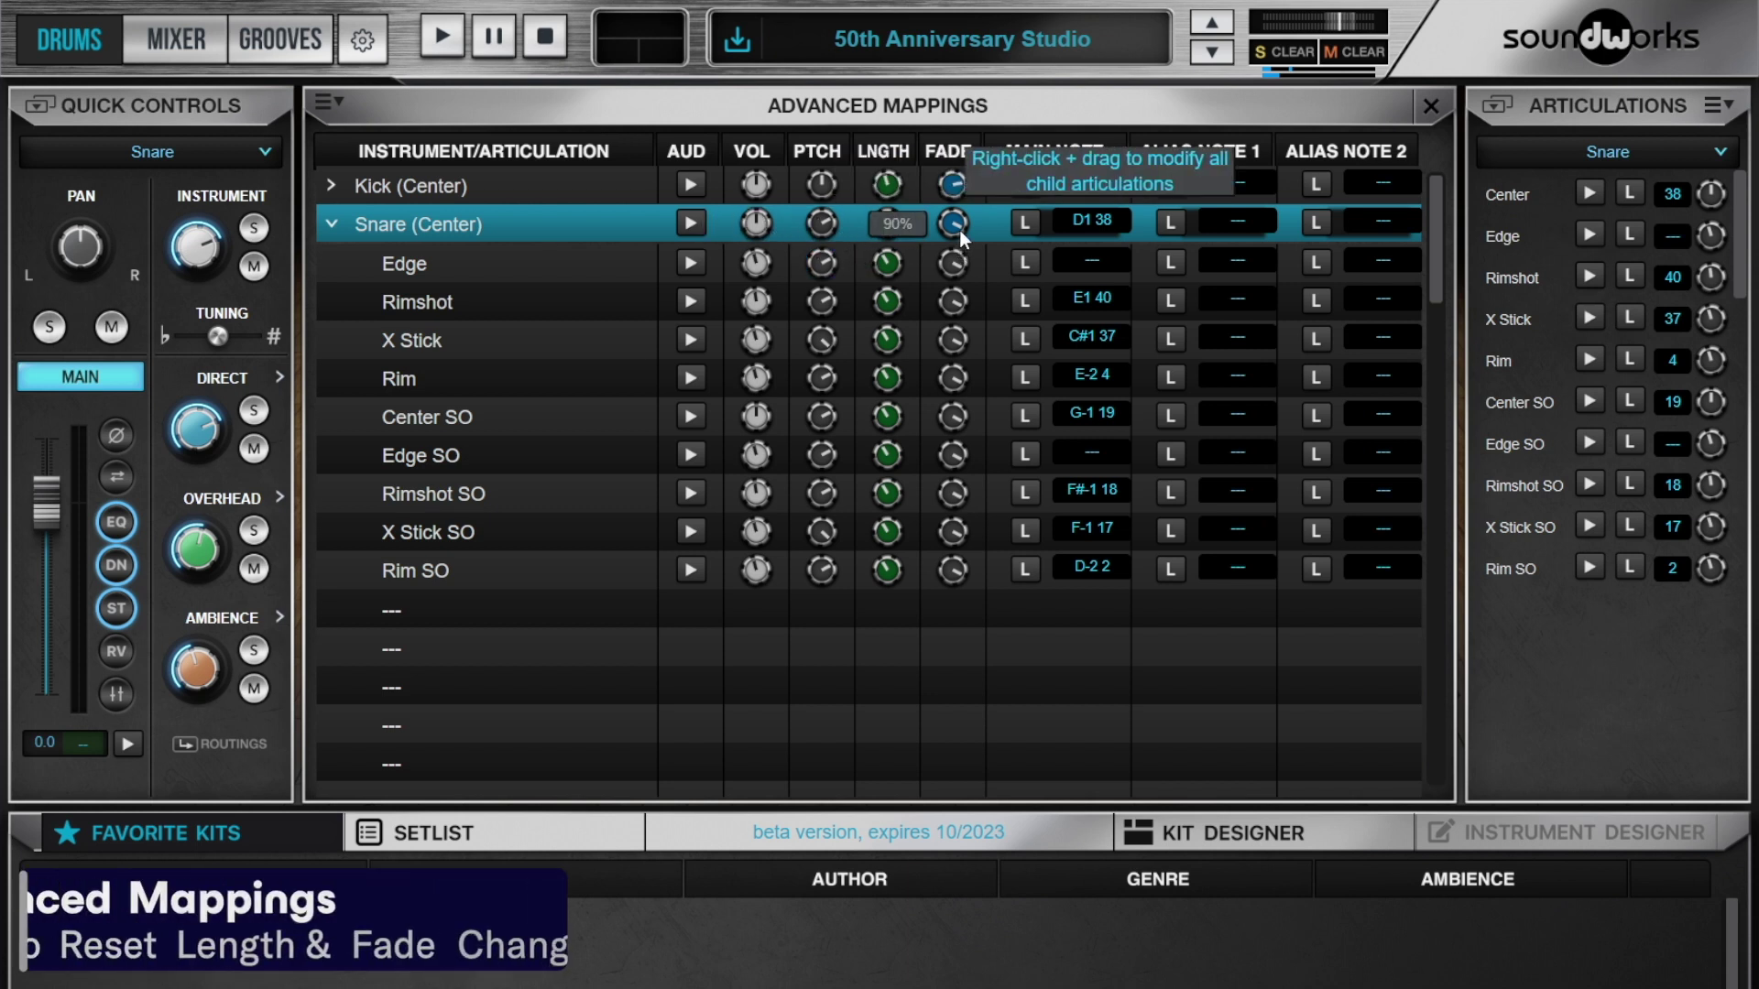
double_click(959, 229)
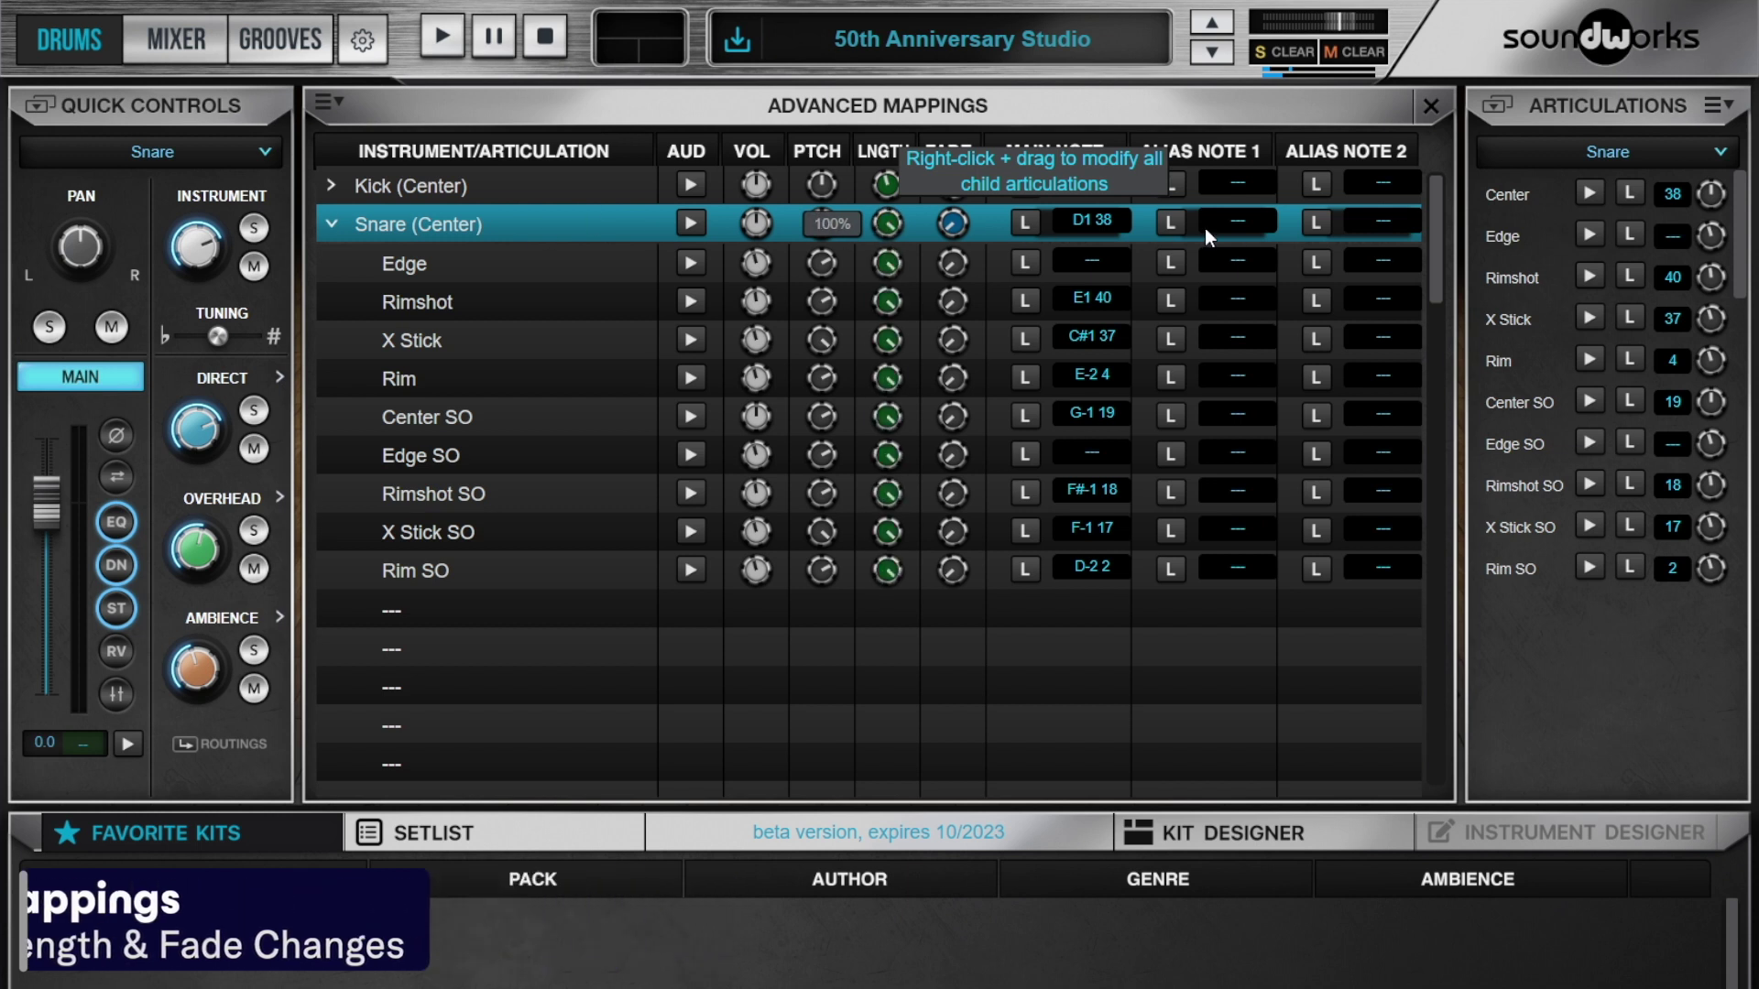
drag(820, 225, 662, 236)
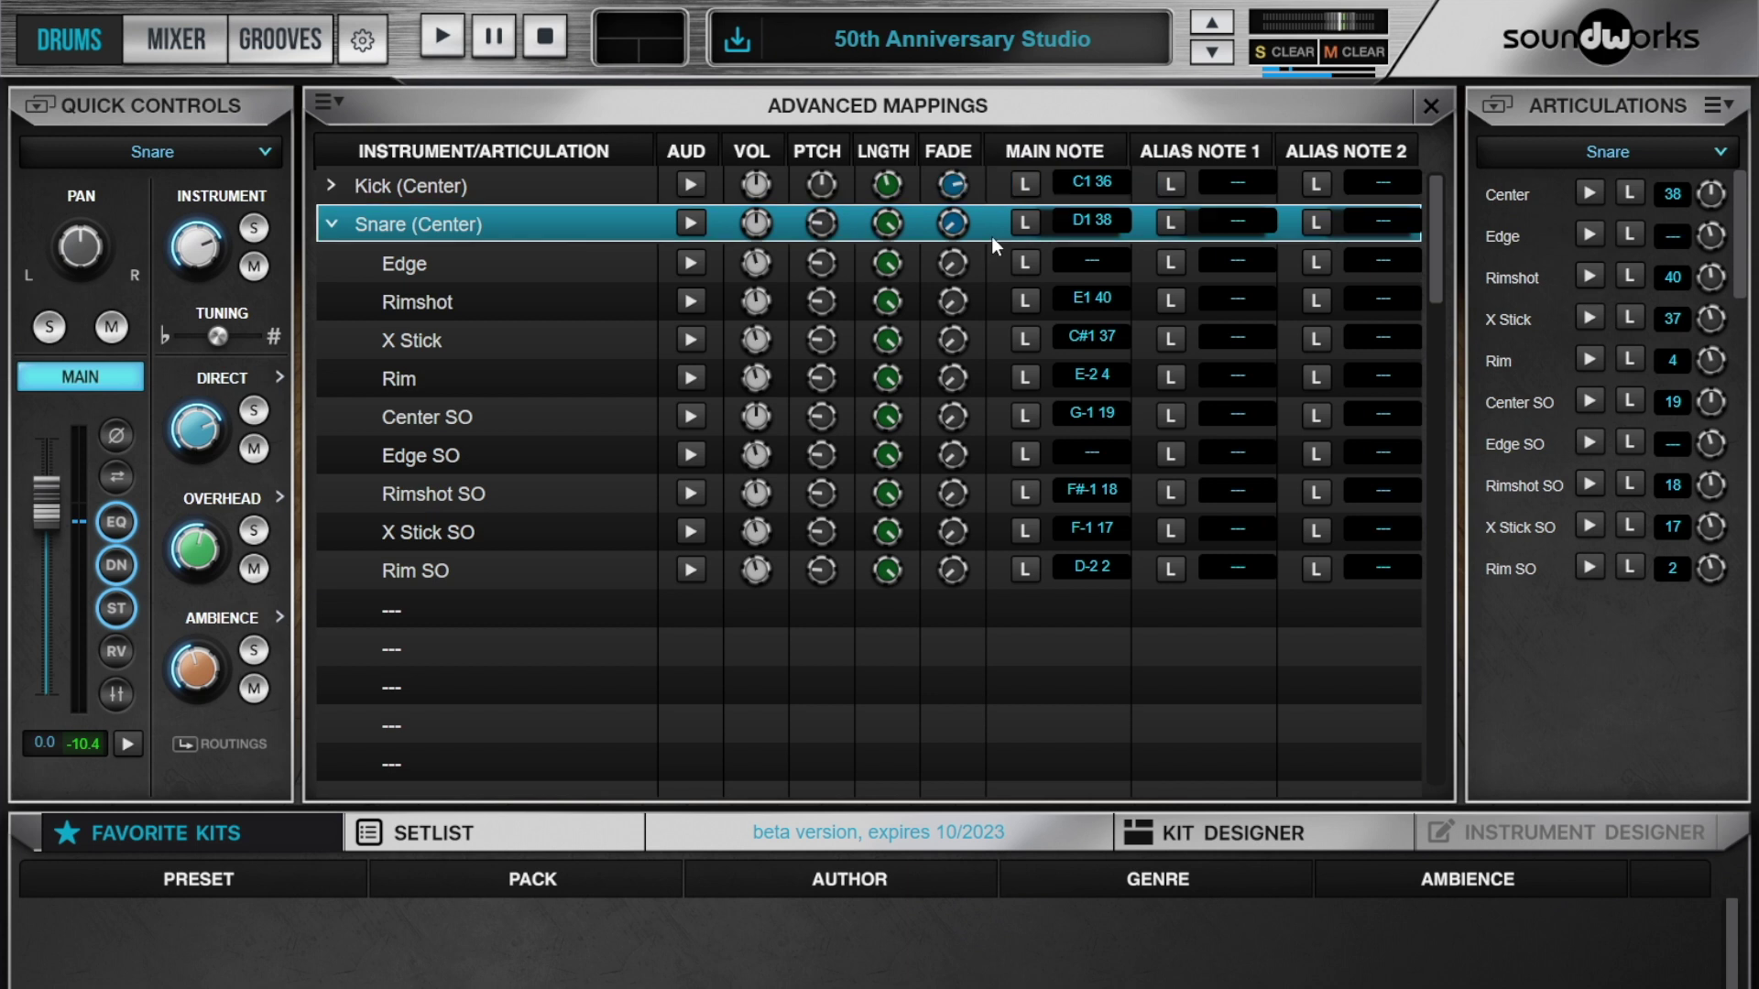
- Shorten the snare length to about 46%, auditioning it before and after
click(691, 222)
drag(892, 224, 716, 231)
click(706, 224)
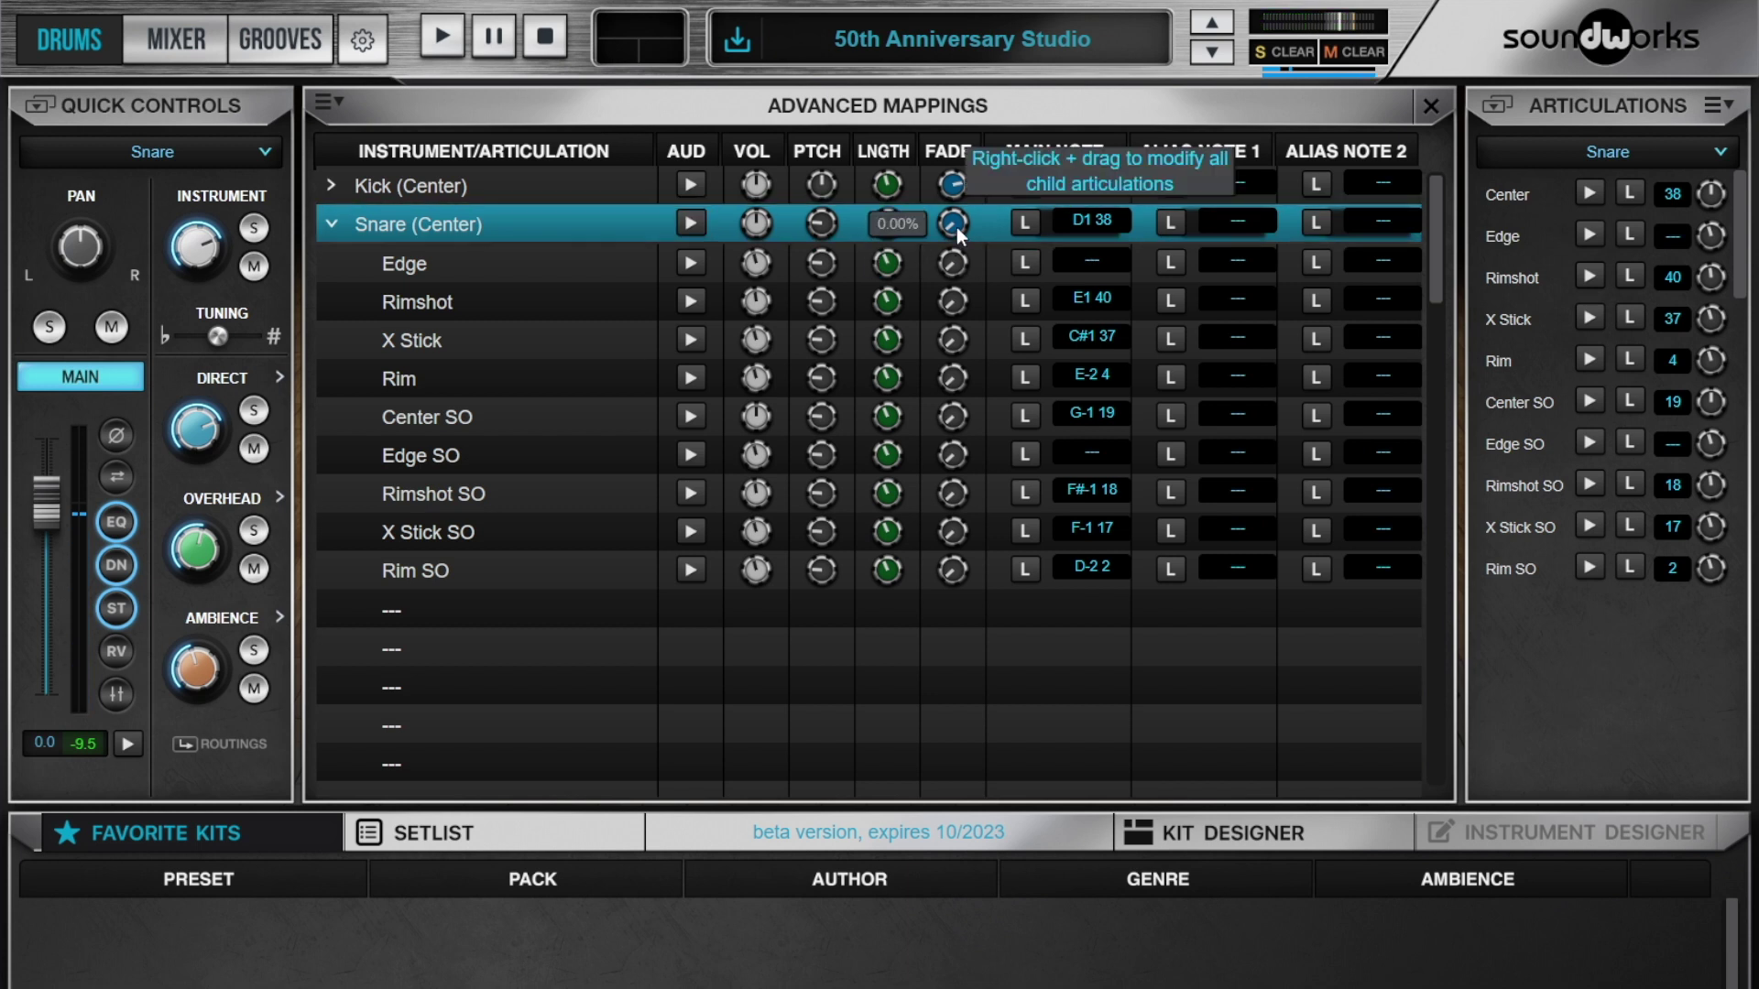
- Tune the snare fade through 66% and 69% up to about 85%, auditioning each setting
drag(956, 227, 1433, 282)
click(689, 223)
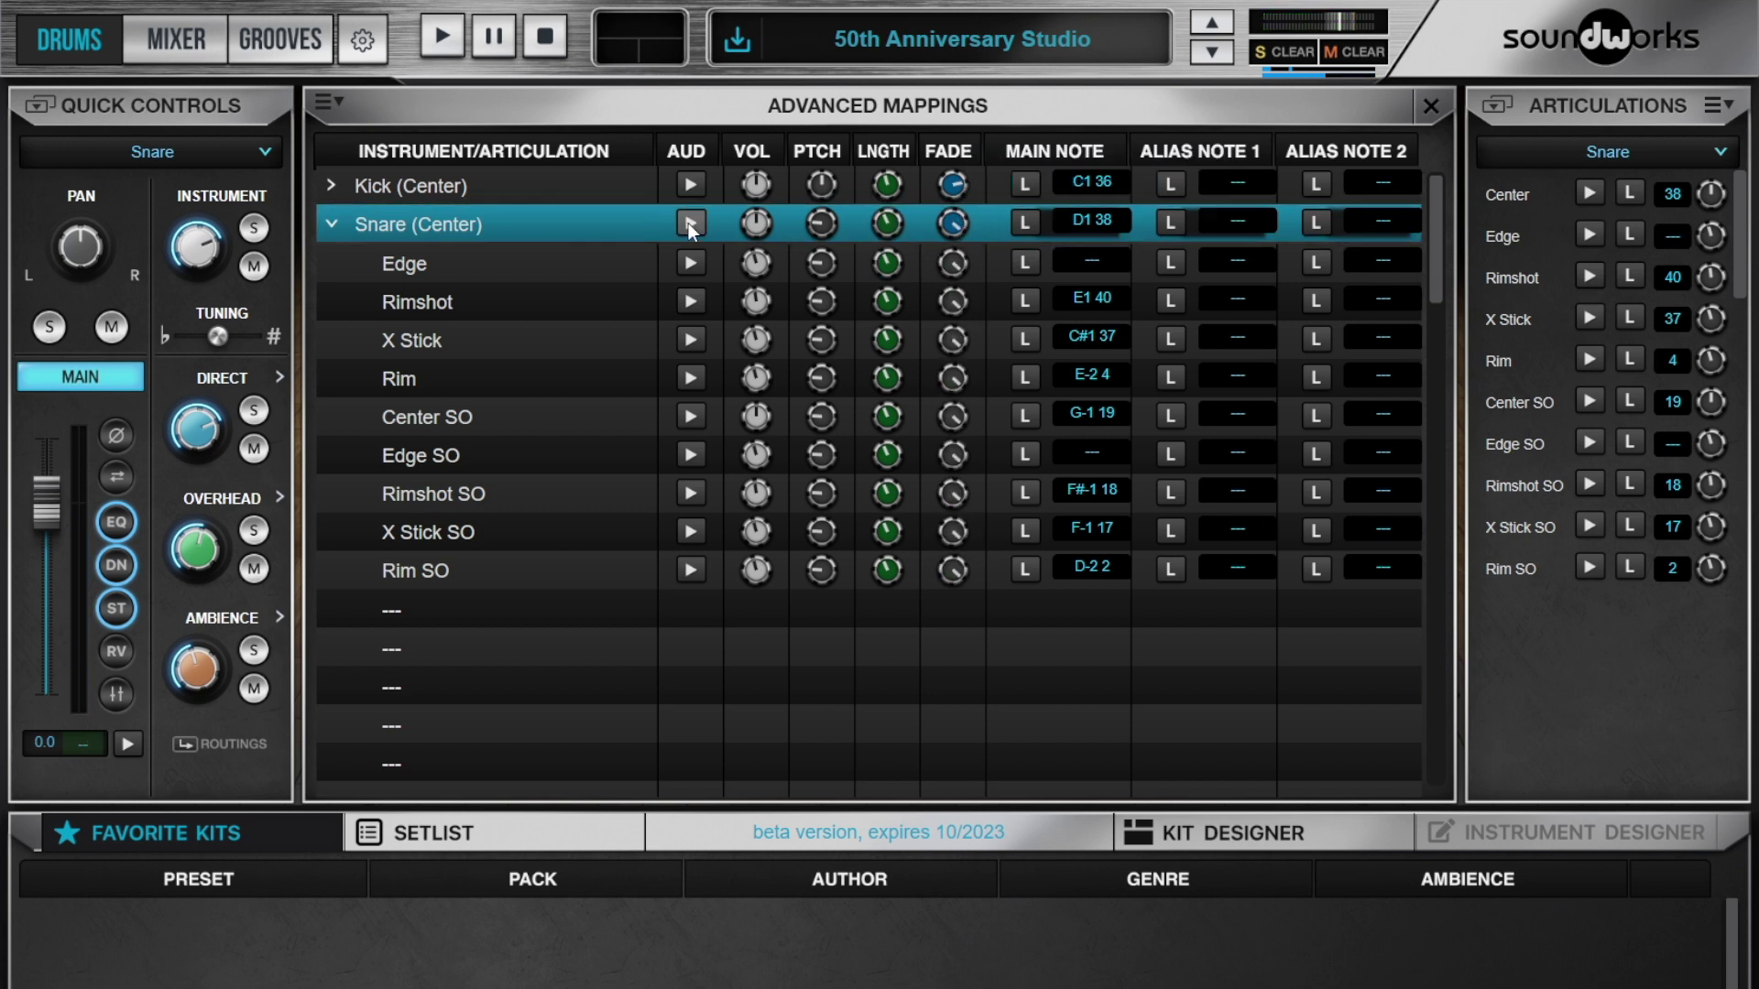
drag(966, 237, 904, 240)
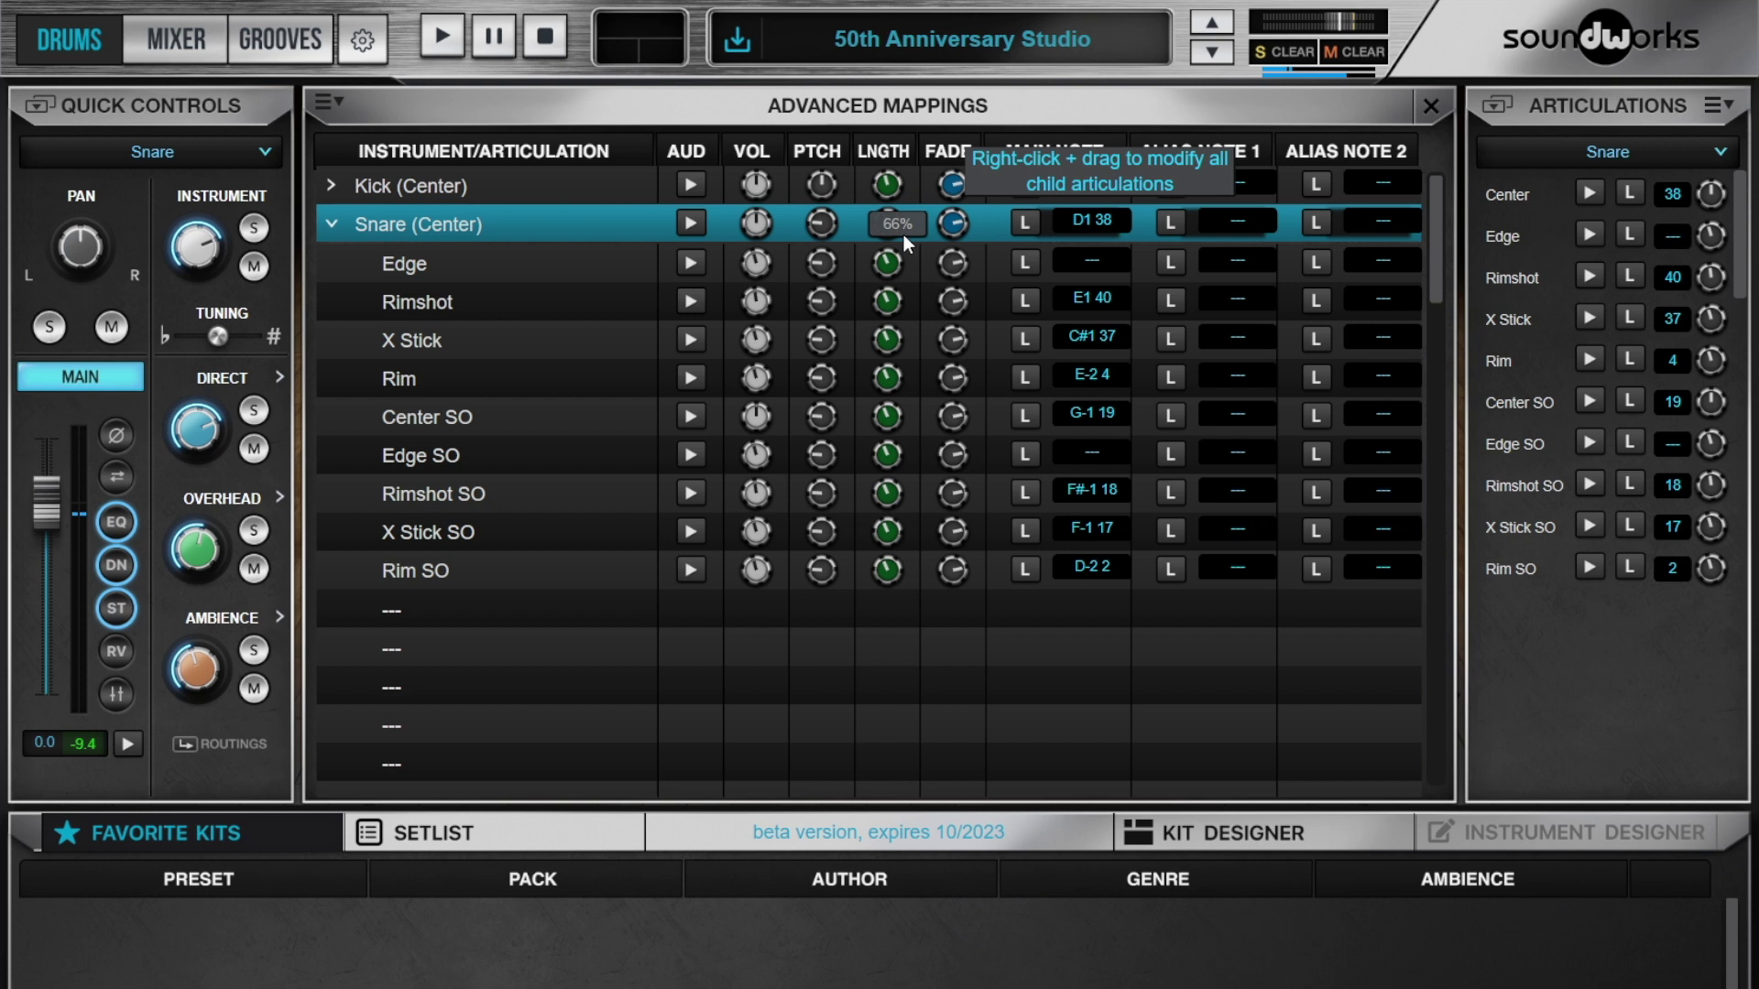
click(692, 222)
drag(964, 229, 978, 225)
click(690, 225)
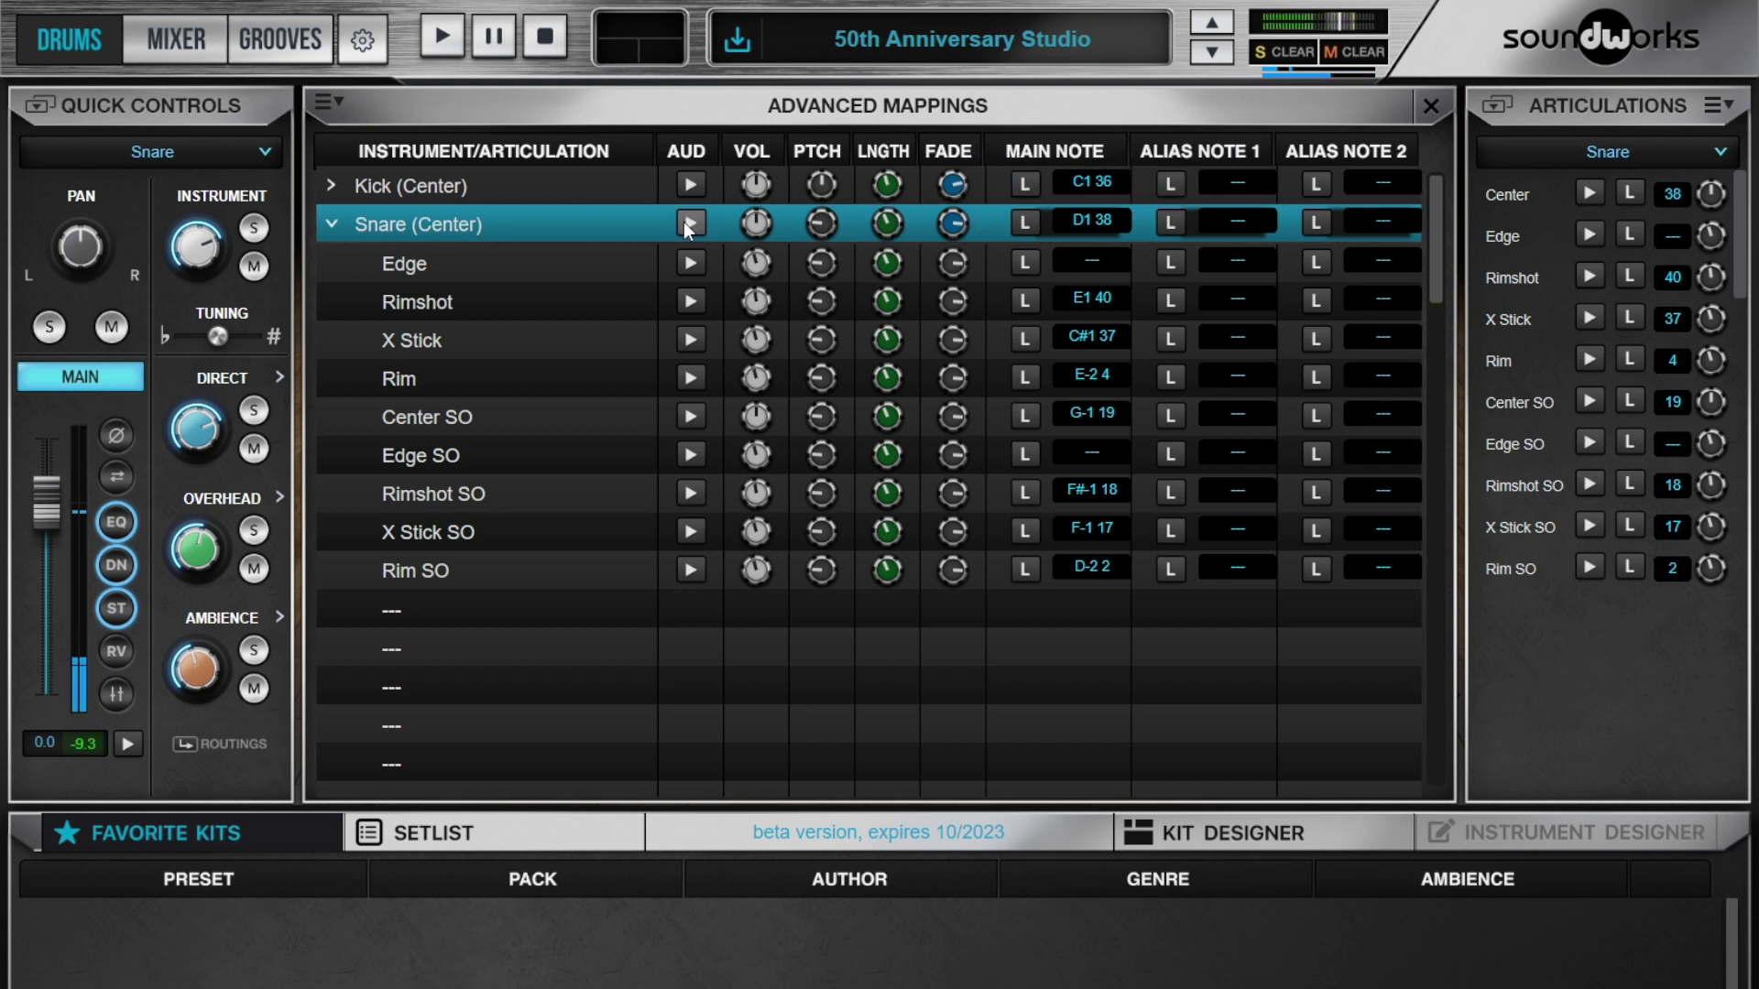
drag(962, 226, 978, 225)
click(692, 224)
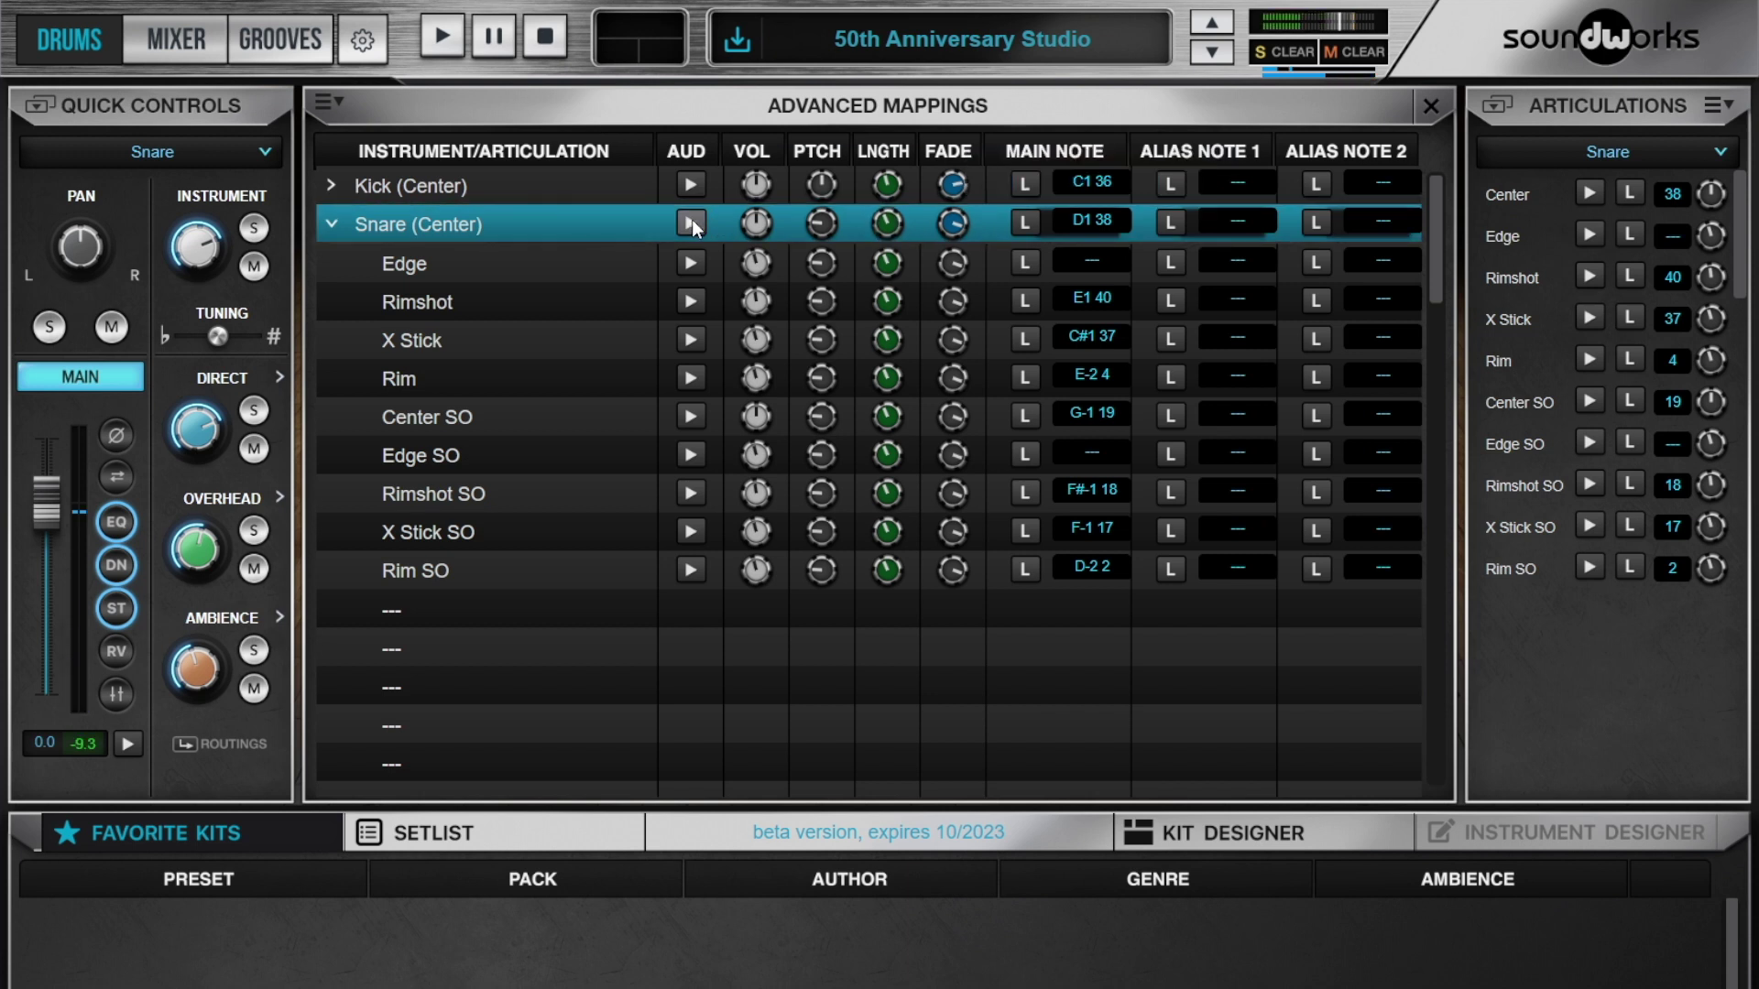
- Replay the snare at 85% fade several times, then audition the Rimshot articulation
click(692, 225)
click(692, 225)
click(691, 225)
click(688, 225)
click(702, 306)
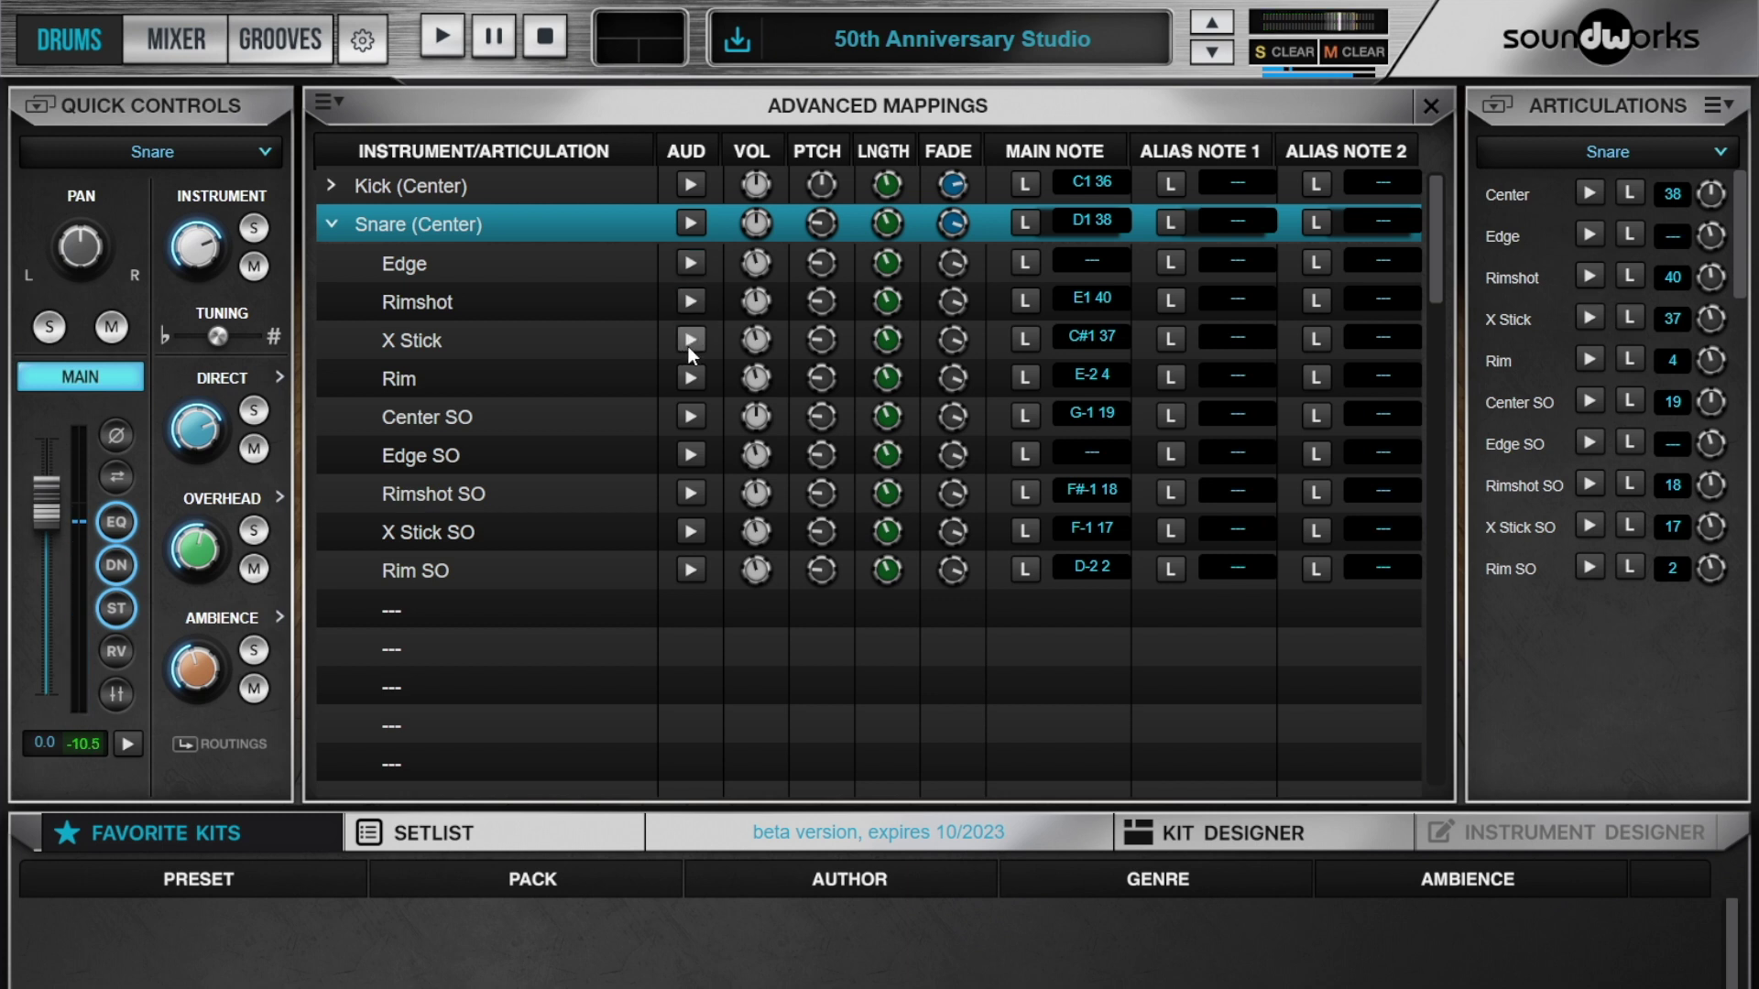
- Retune the X Stick and X Stick SO pitch, comparing them by ear against Snare (Center)
click(689, 347)
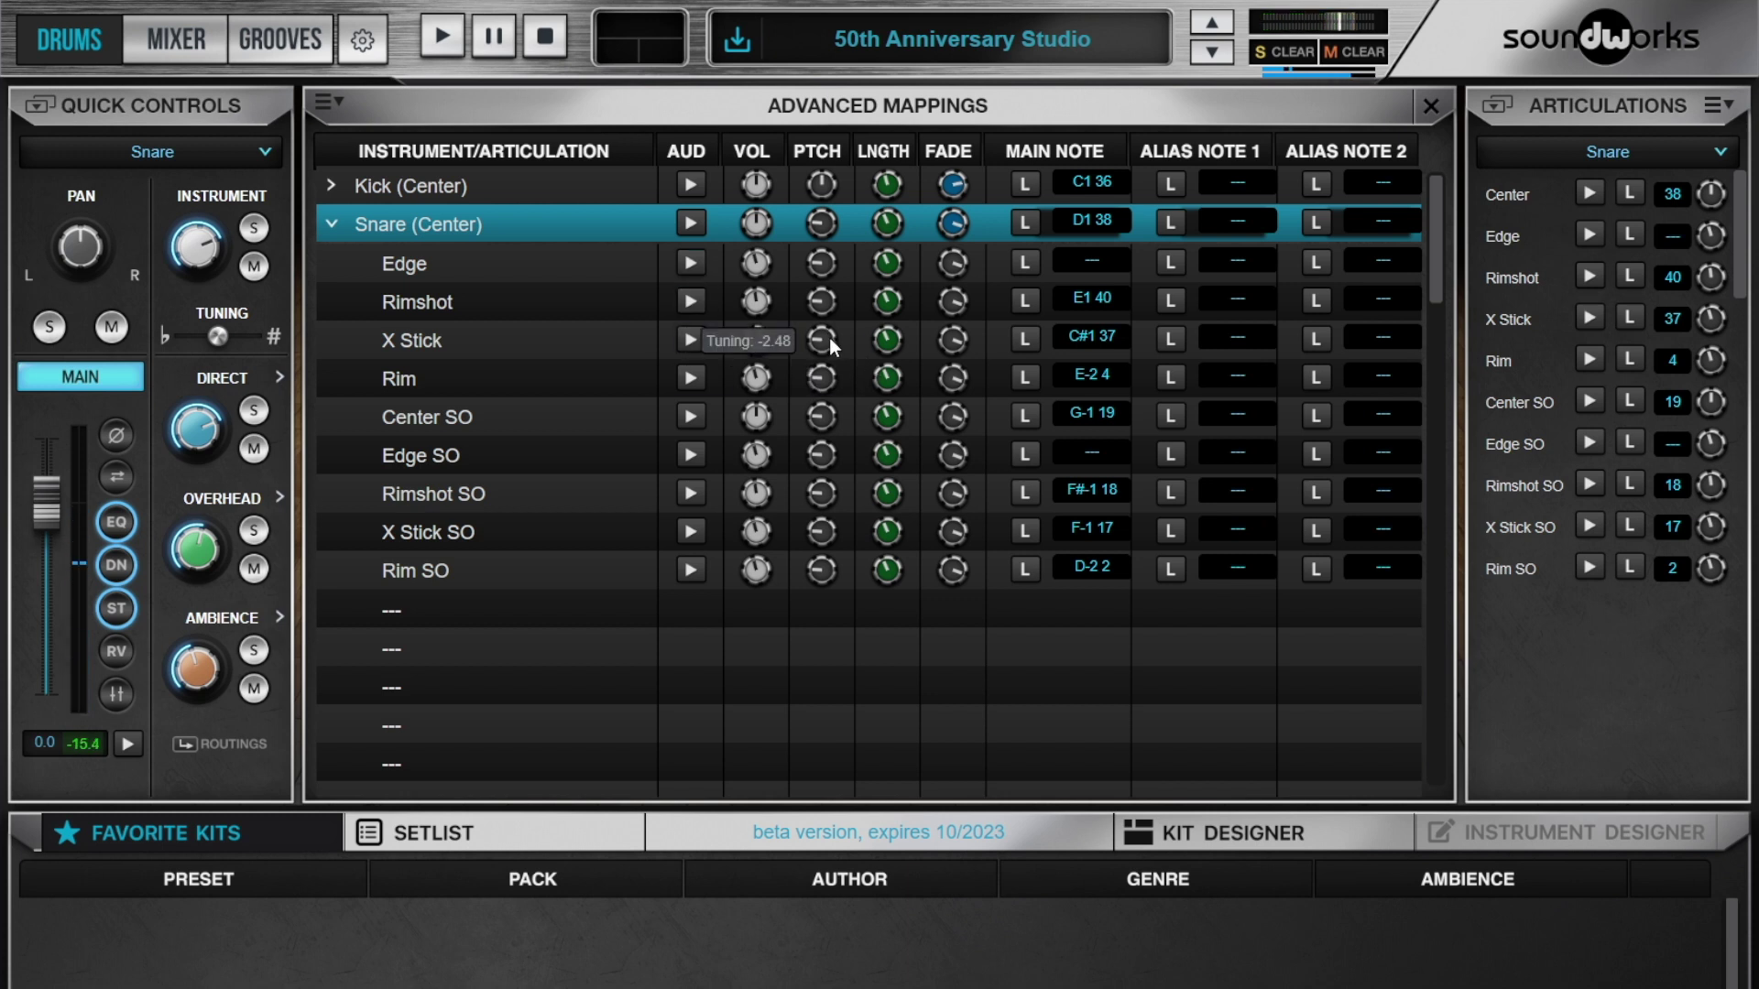
drag(914, 335, 1026, 344)
drag(841, 535, 1009, 516)
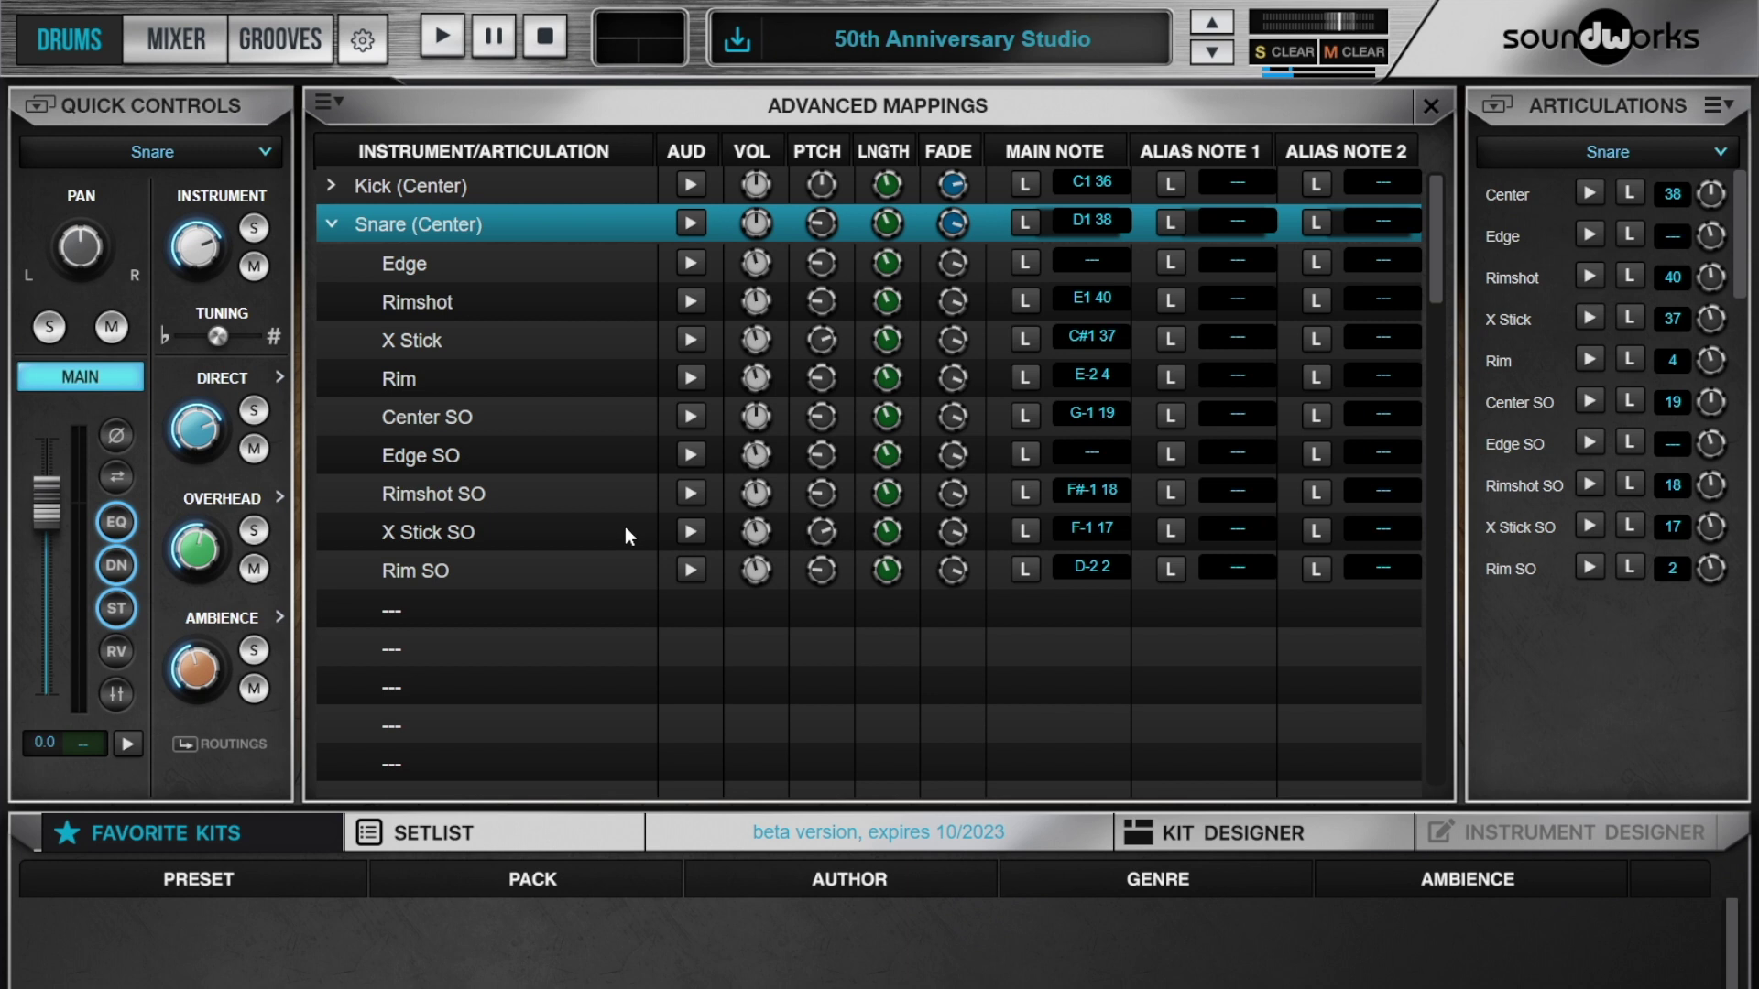
click(690, 530)
click(697, 335)
click(693, 224)
click(690, 339)
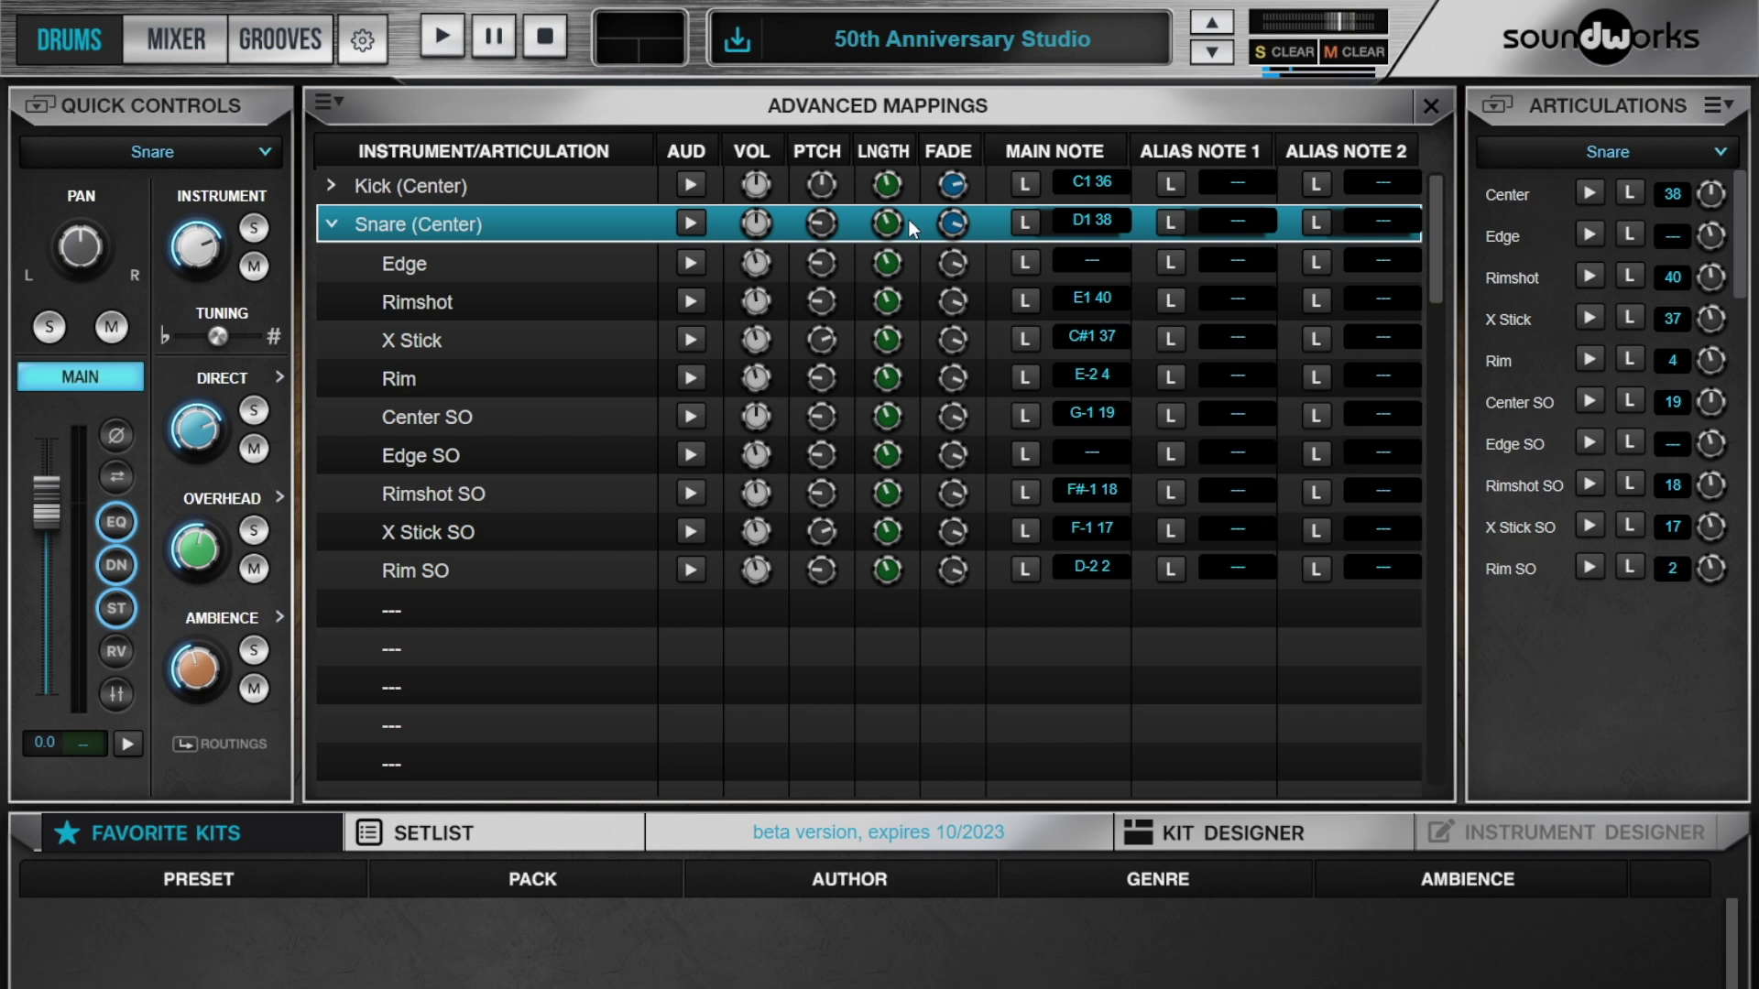
- Collapse the Snare (Center) articulation rows and audition Tom 2 (Center) on C2 48
click(333, 224)
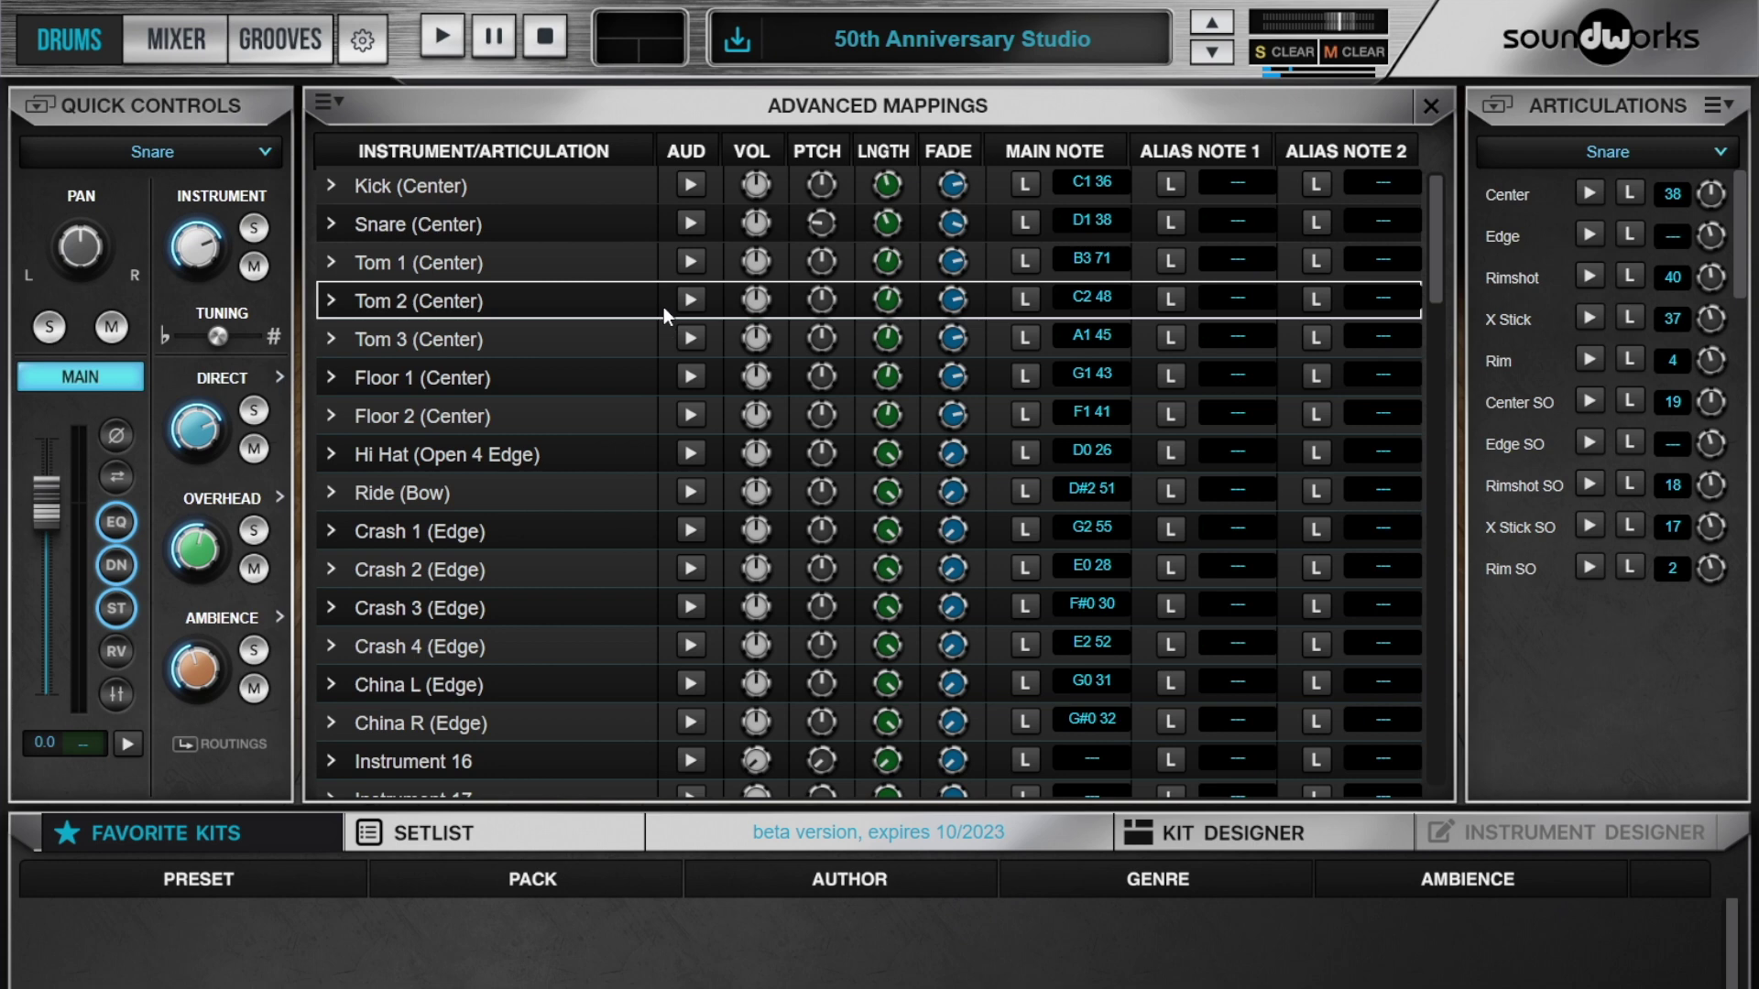
click(698, 305)
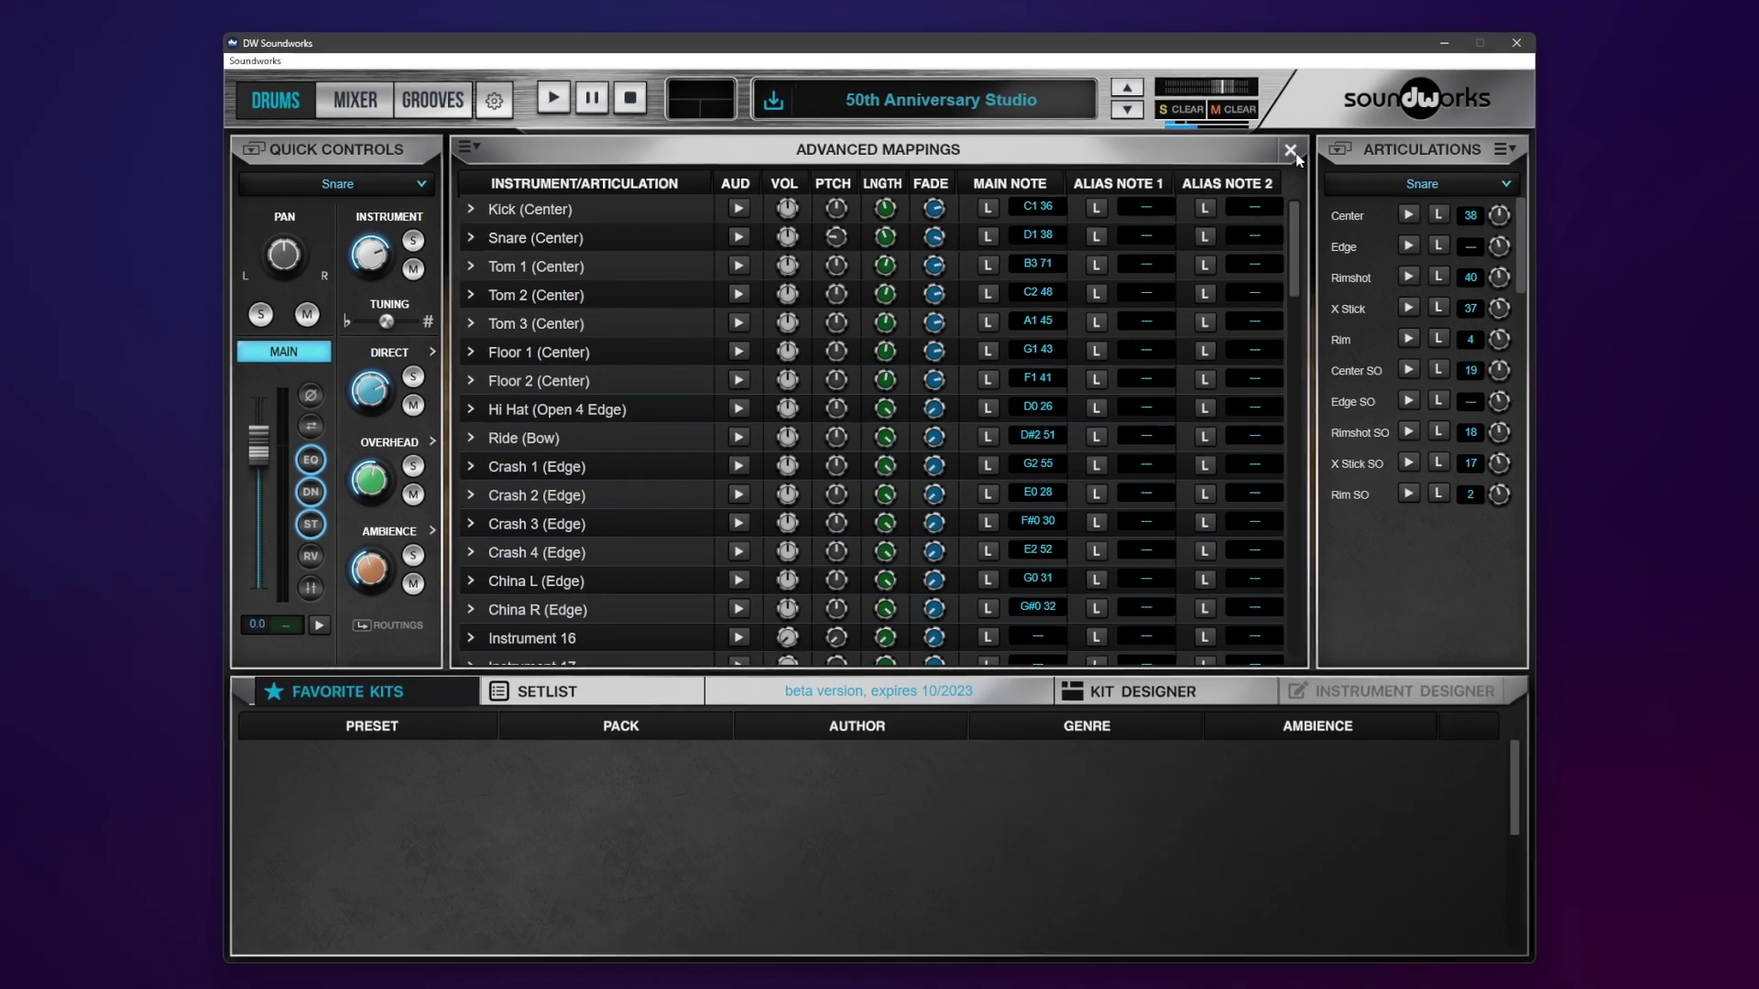
- Return to the kit view and audition the snare's Center, Edge, Rimshot, X Stick and Rim articulations
click(1291, 150)
mouse_move(1515, 224)
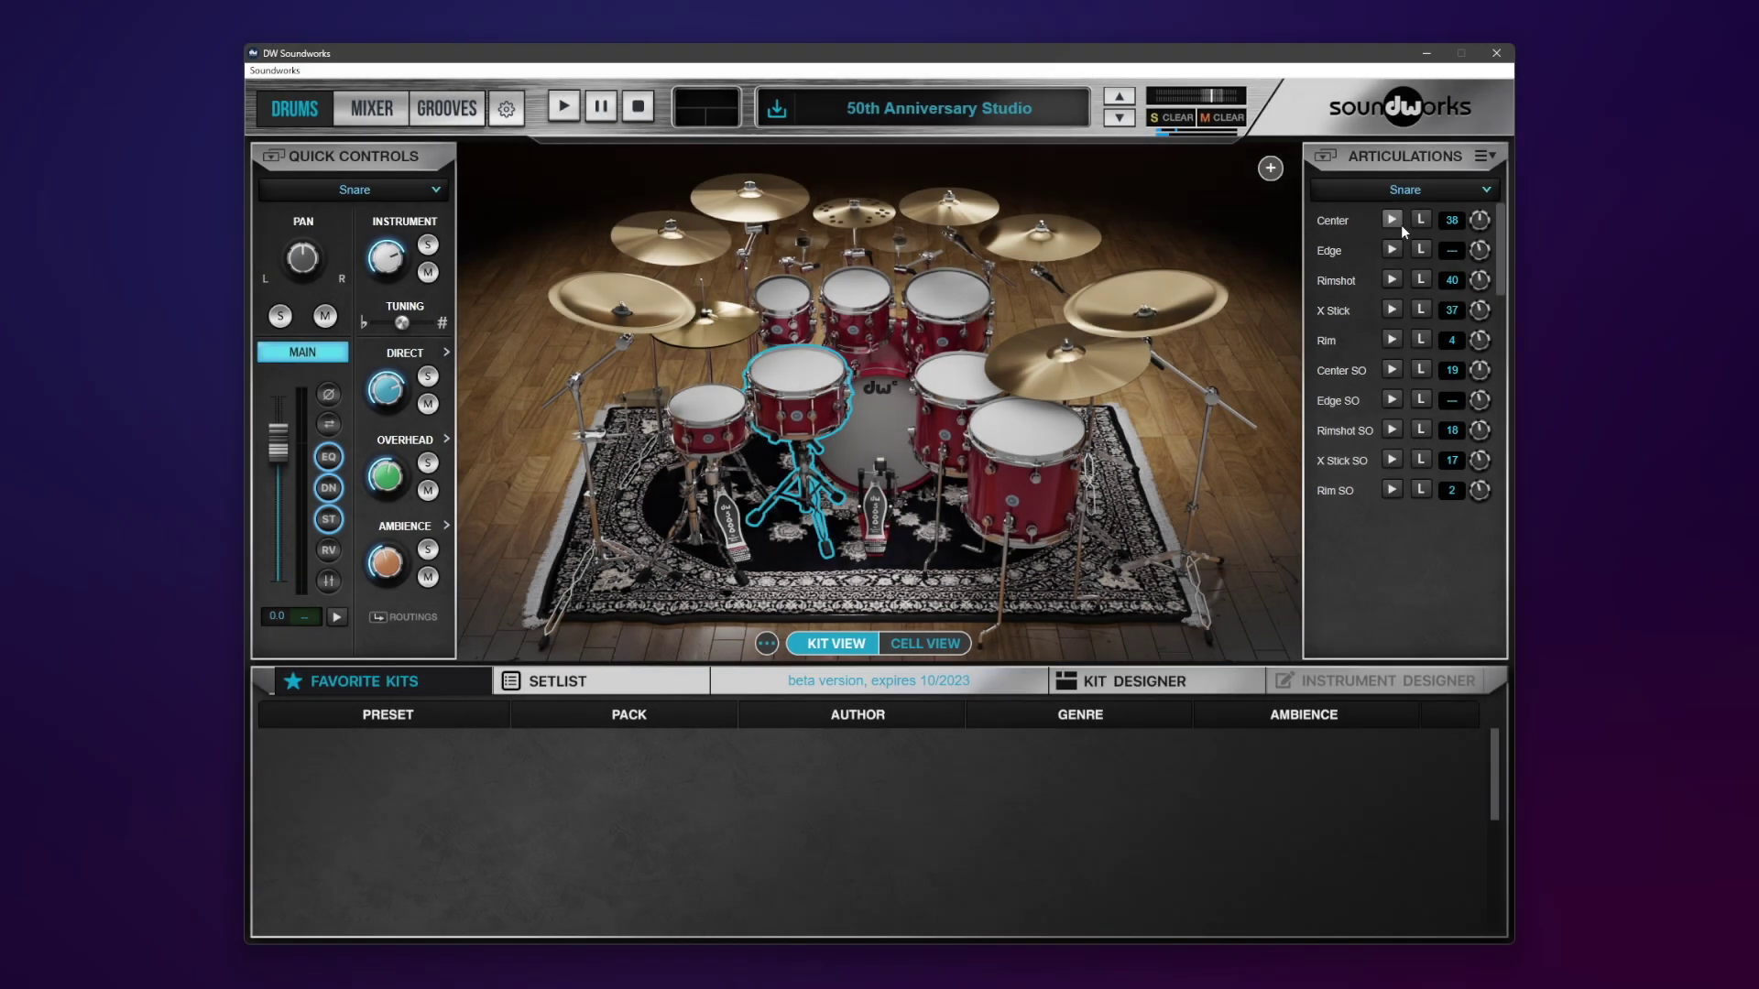
click(1391, 221)
click(1391, 251)
click(1391, 280)
click(1391, 314)
click(1393, 339)
- Compare the snare's Rimshot and Center articulations by playing them back and forth
click(1394, 280)
click(1392, 219)
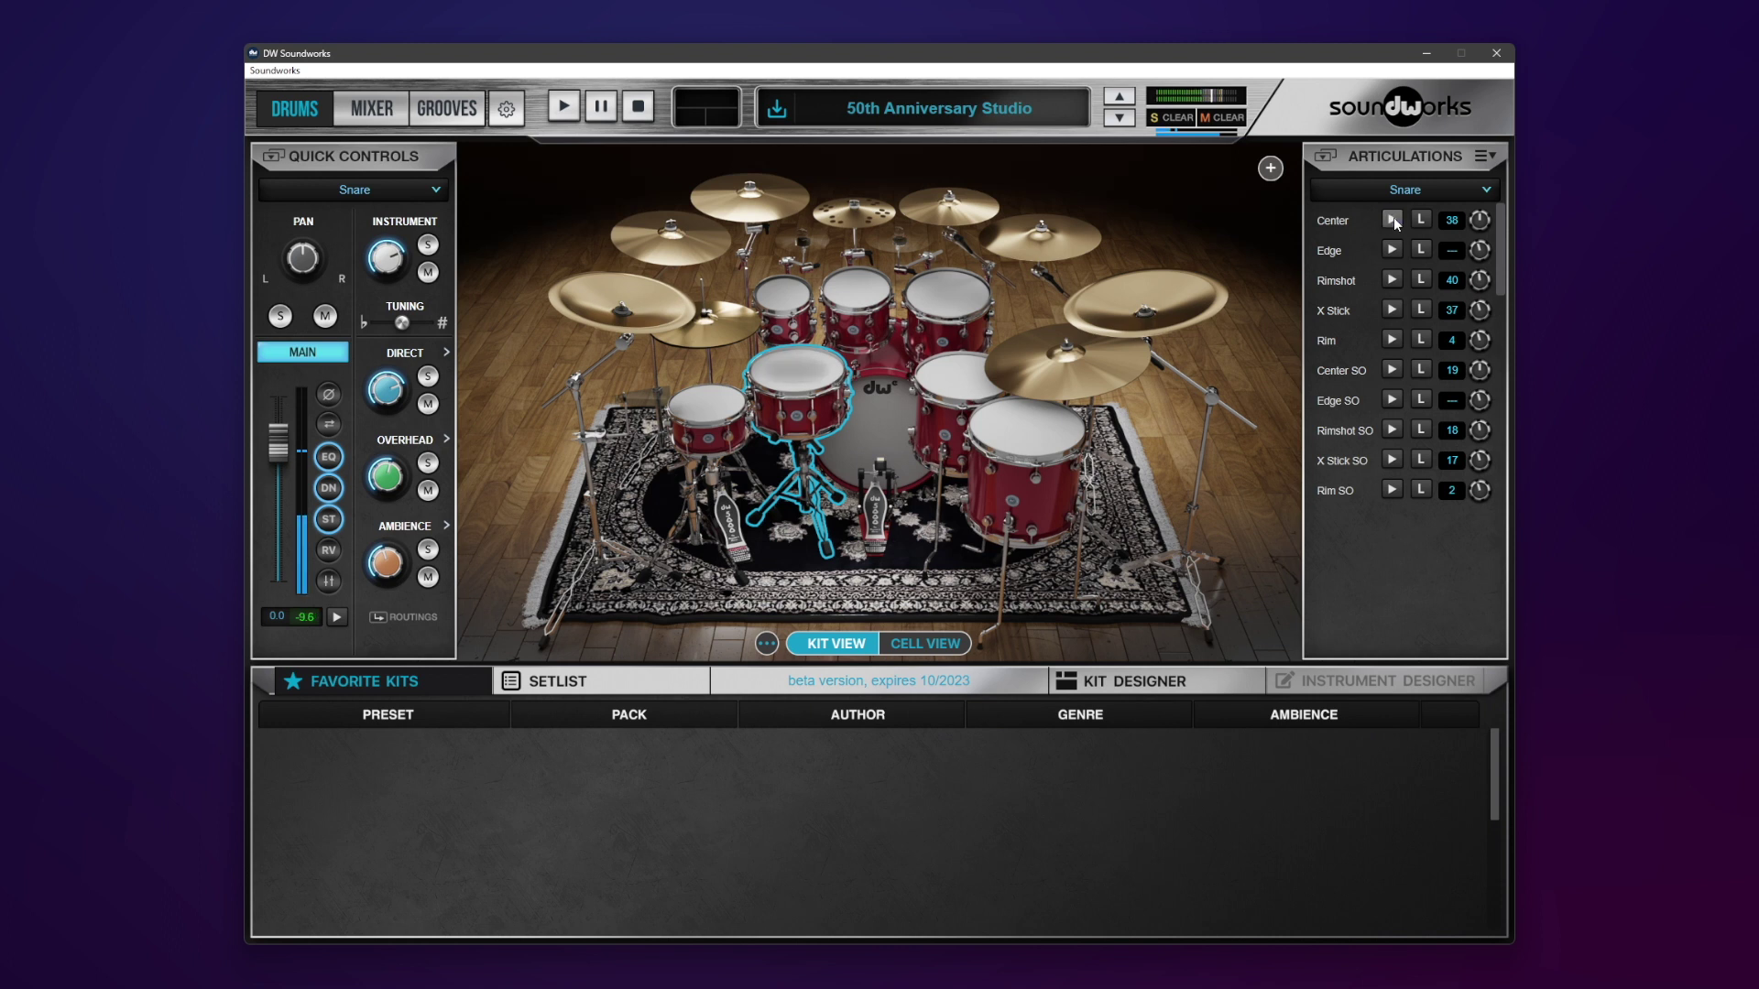
click(1394, 279)
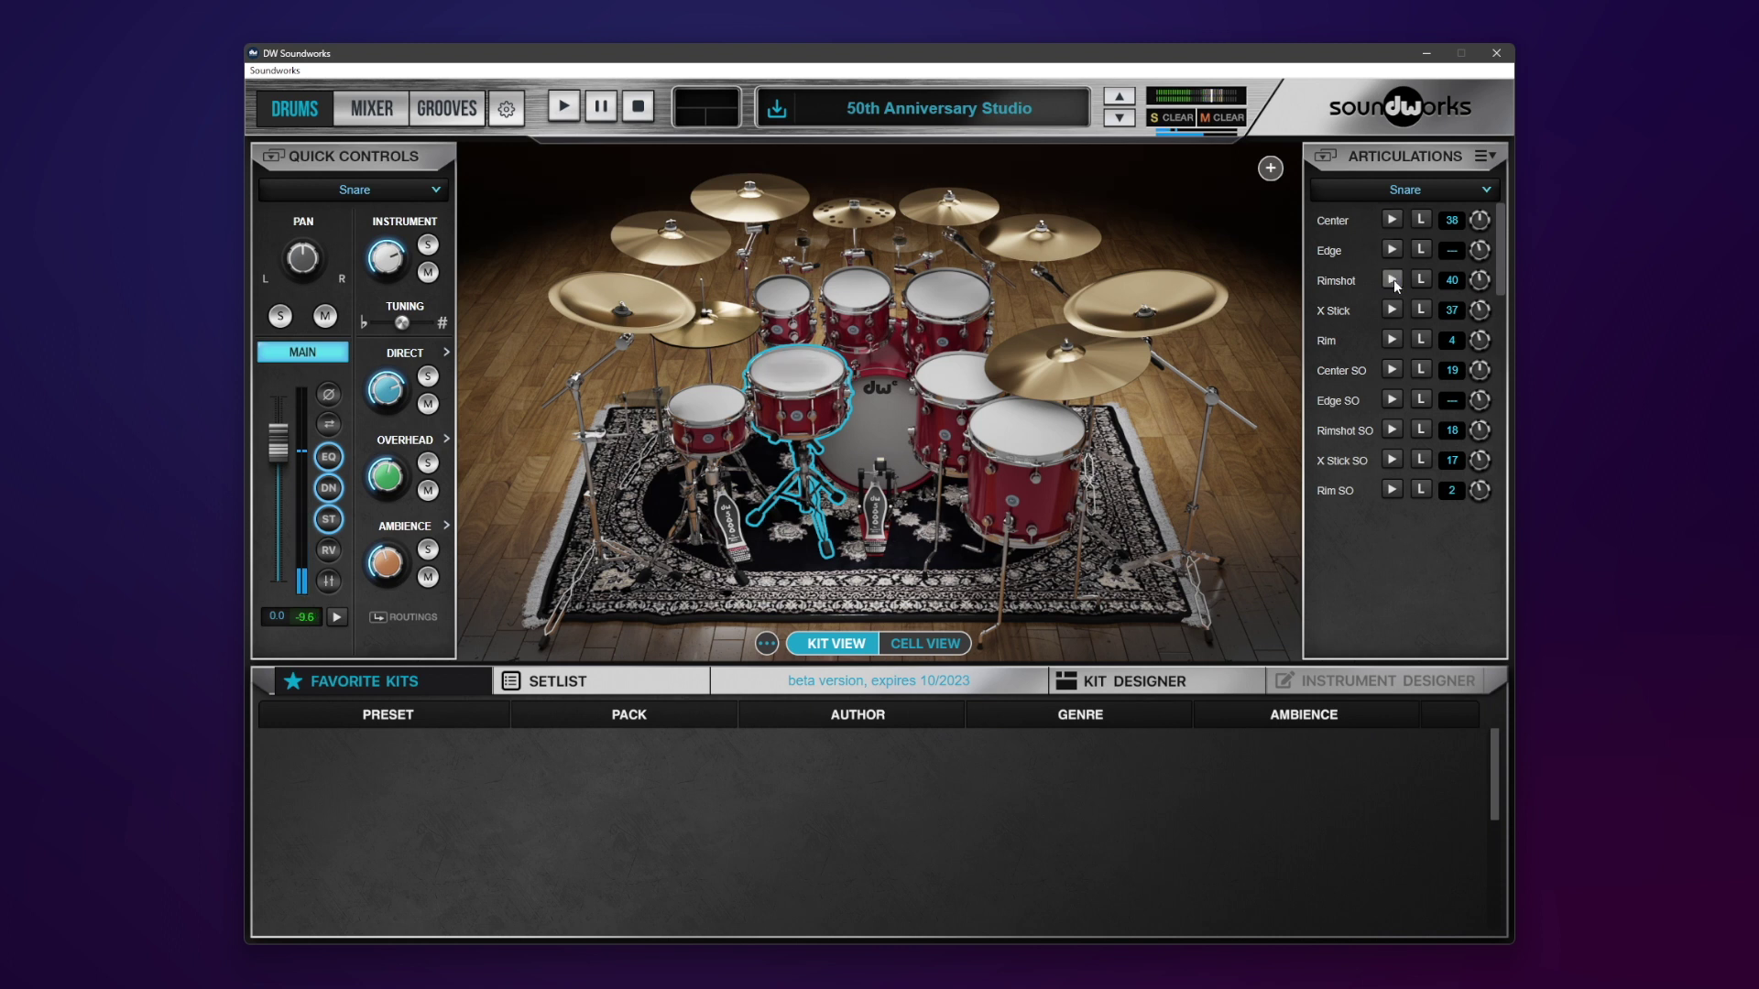
click(1391, 220)
click(1392, 221)
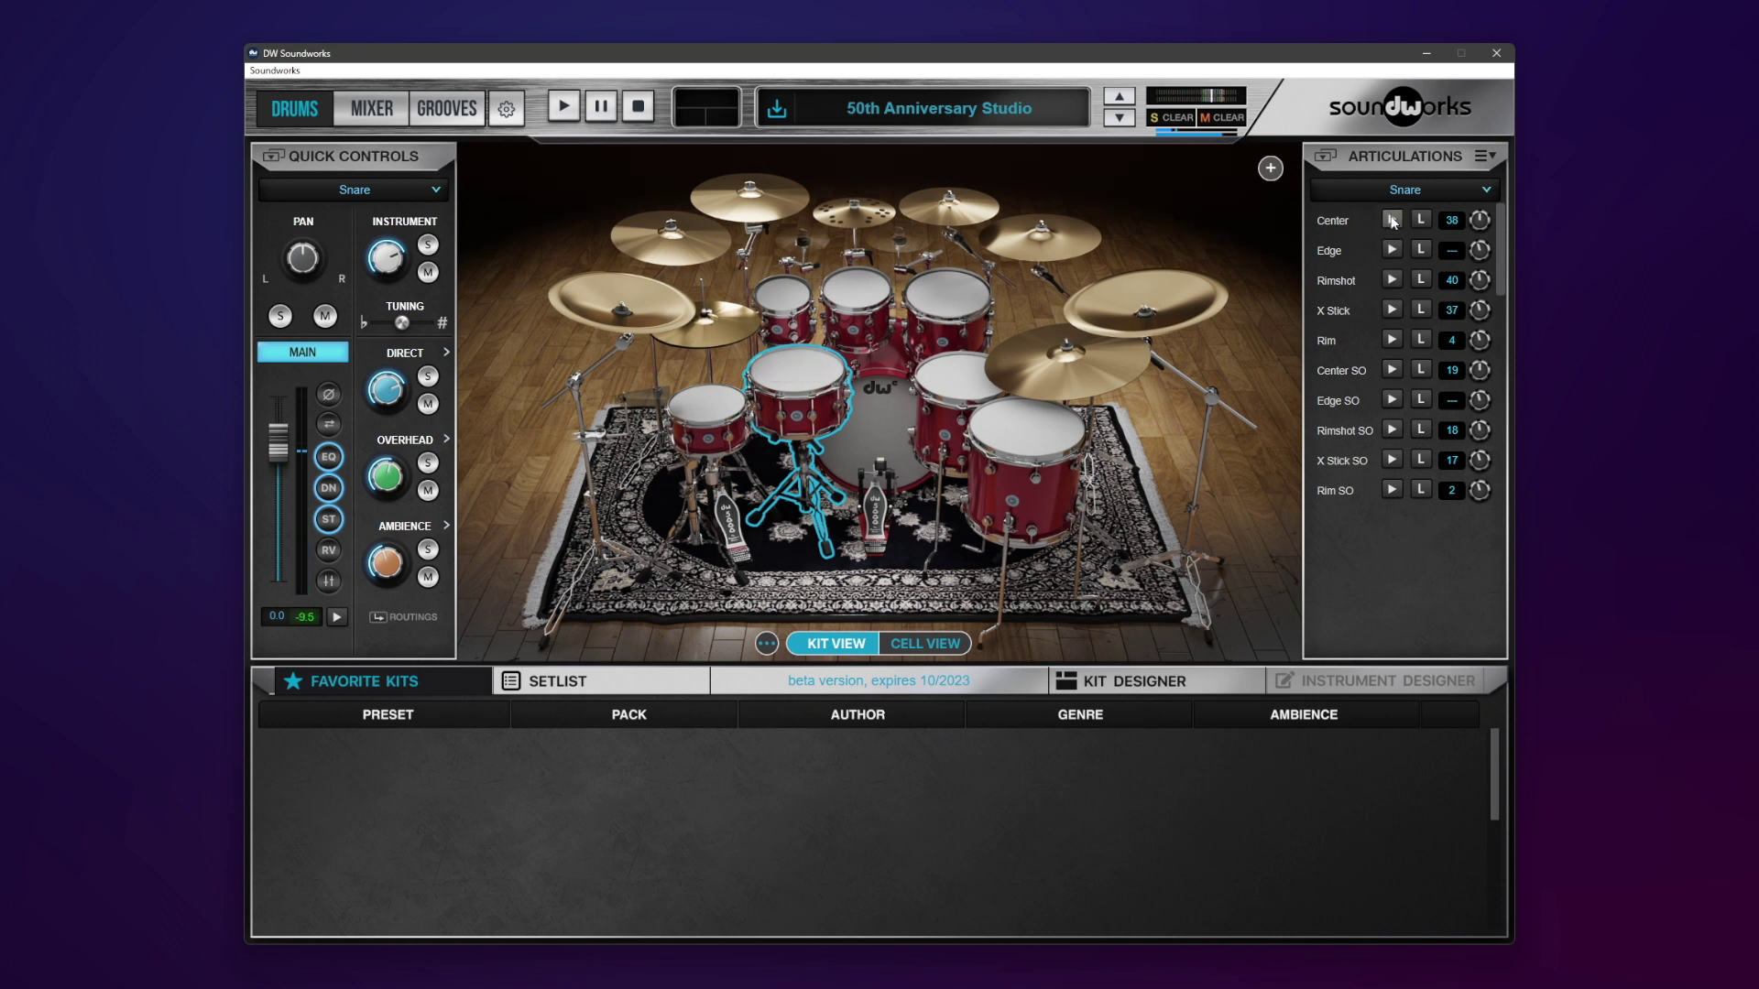